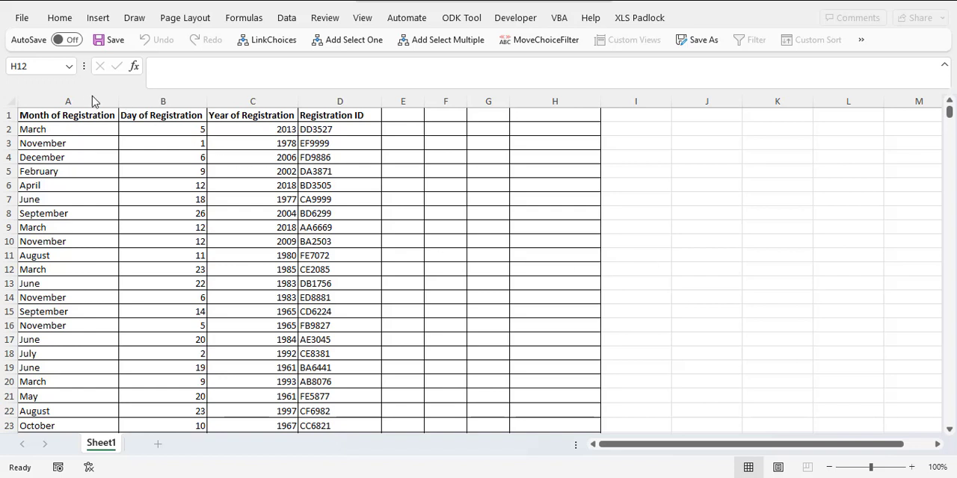
# Step: Set up a custom sort of the registration data with Year of Registration as the first sort level
pyautogui.moveTo(51, 98); pyautogui.dragTo(312, 112)
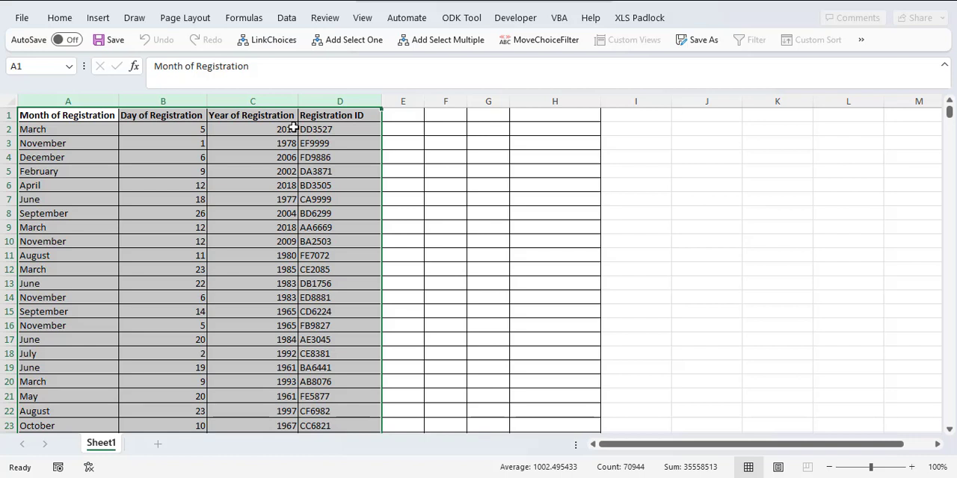
pyautogui.click(11, 102)
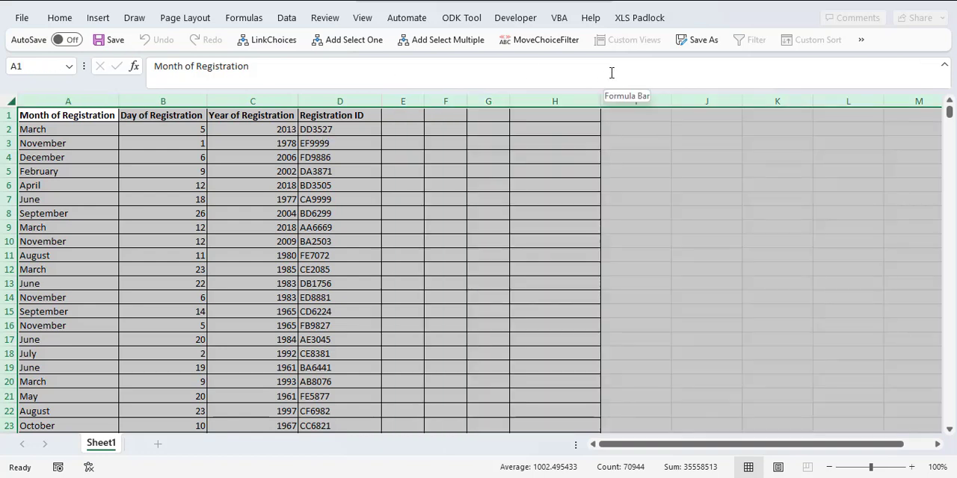
pyautogui.click(861, 42)
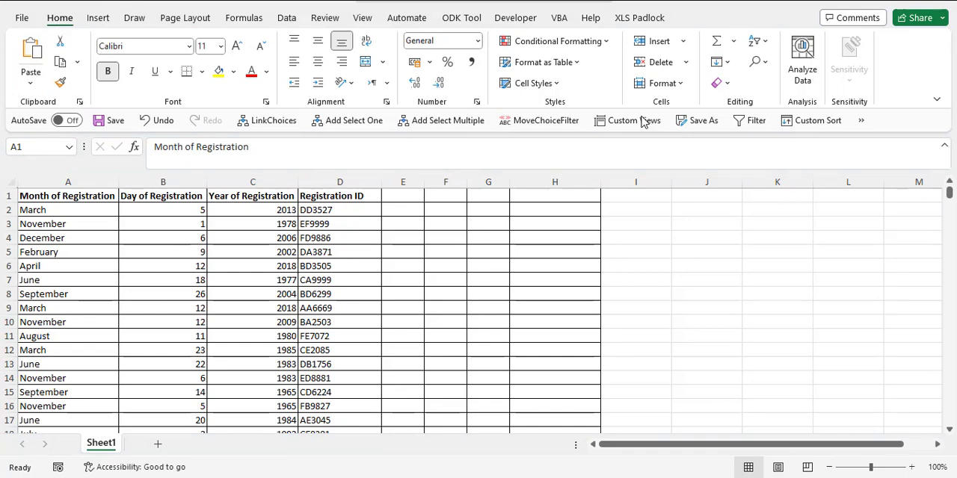
pyautogui.click(812, 125)
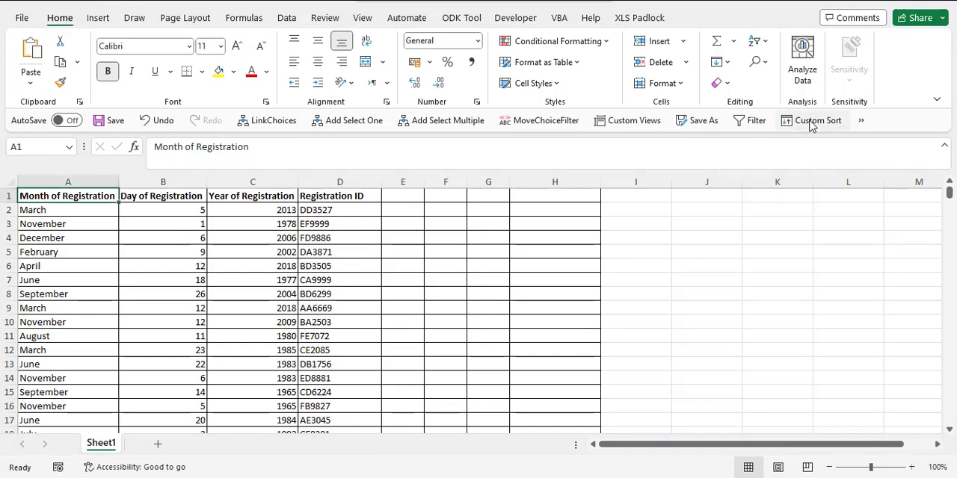
pyautogui.click(813, 125)
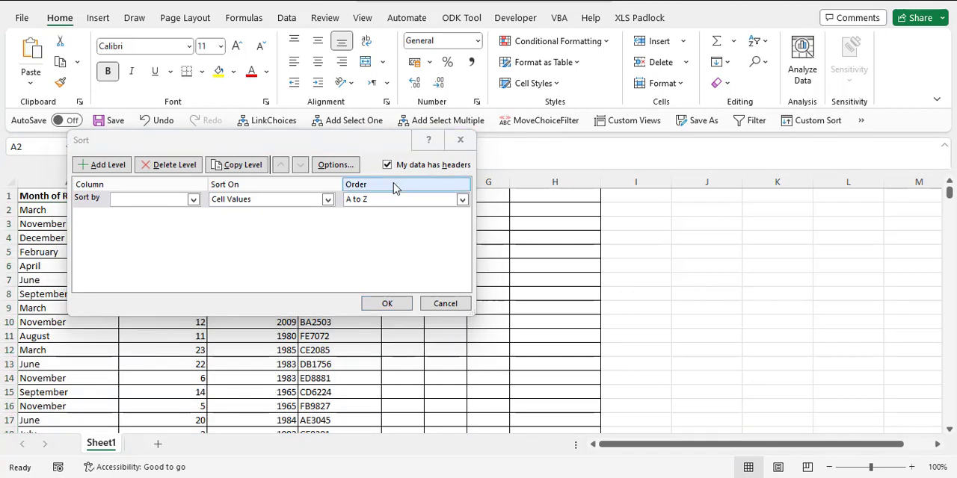
pyautogui.moveTo(234, 147); pyautogui.dragTo(470, 198)
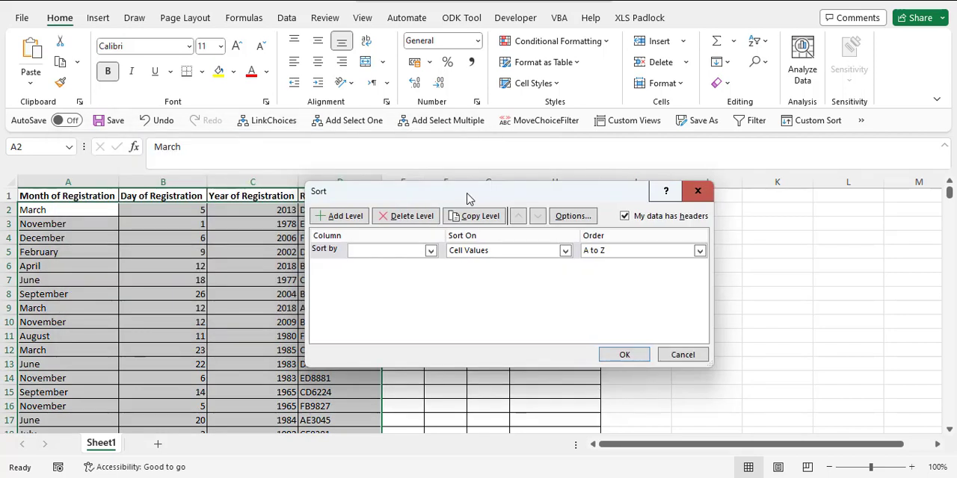
pyautogui.click(430, 251)
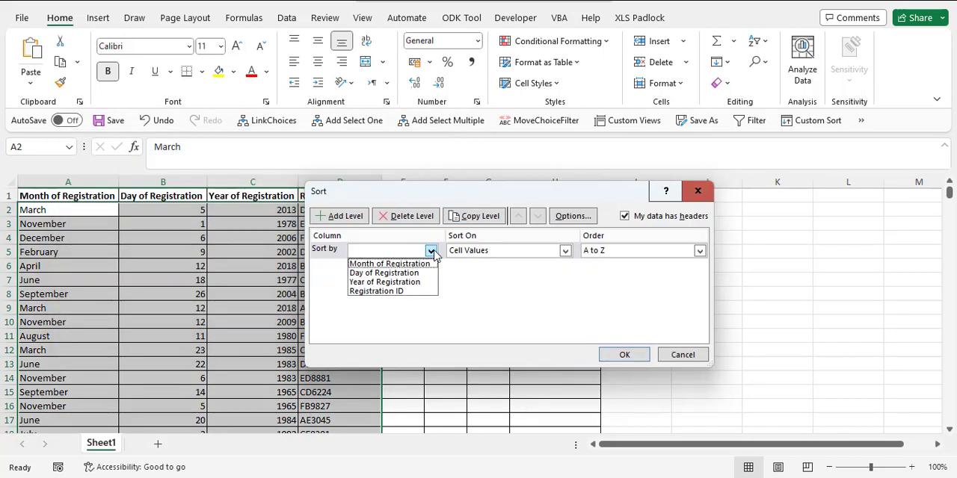
pyautogui.click(429, 290)
# Step: Add Month of Registration and then Day of Registration as further sort levels and apply the sort
pyautogui.click(341, 217)
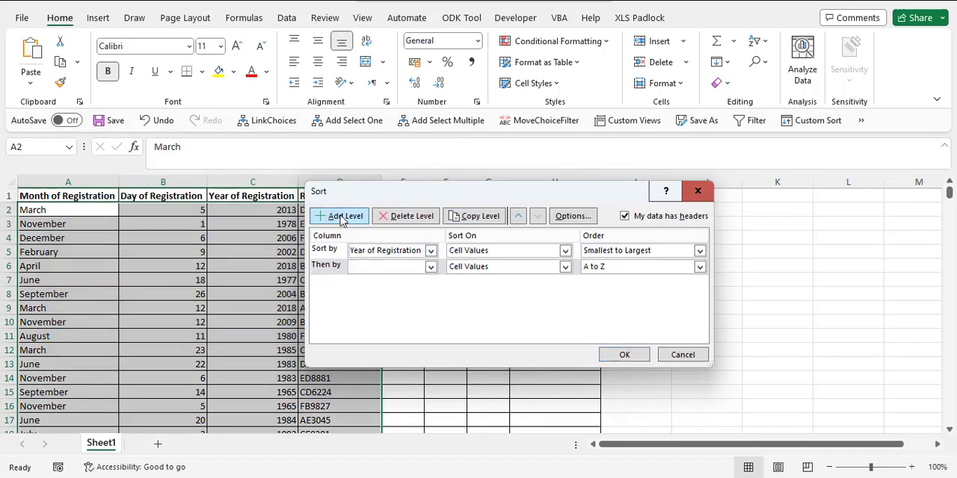
pyautogui.click(430, 267)
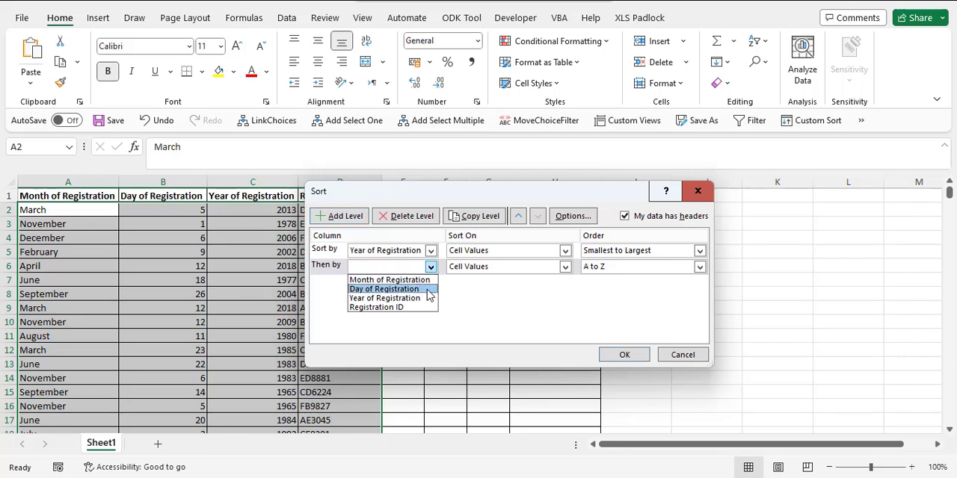
pyautogui.click(426, 280)
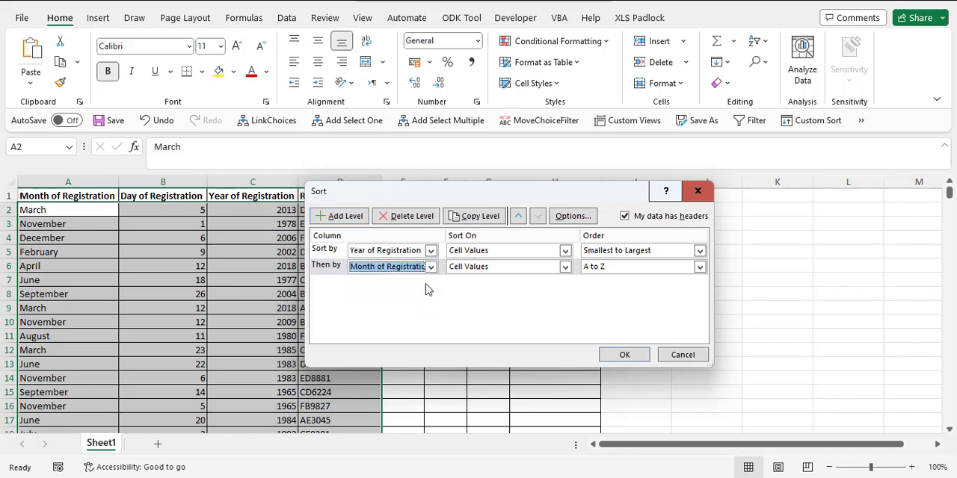
pyautogui.click(334, 217)
pyautogui.click(430, 282)
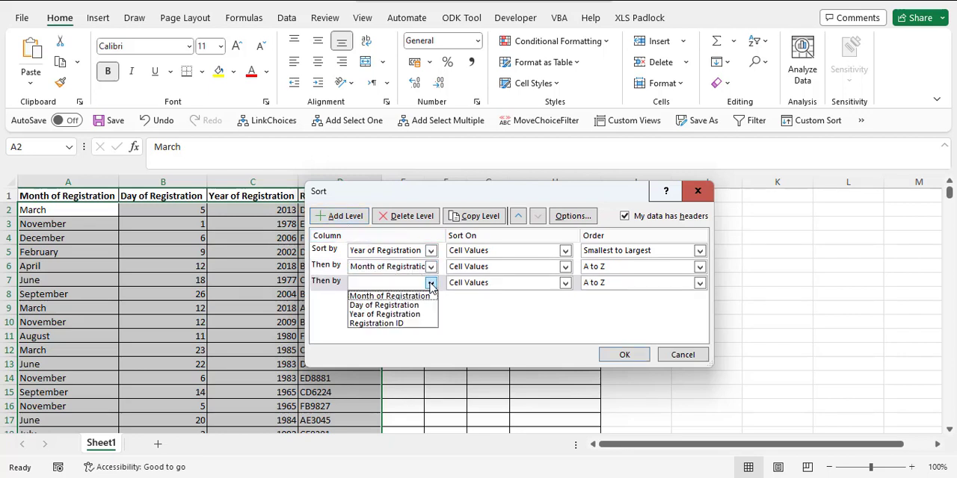
pyautogui.click(428, 306)
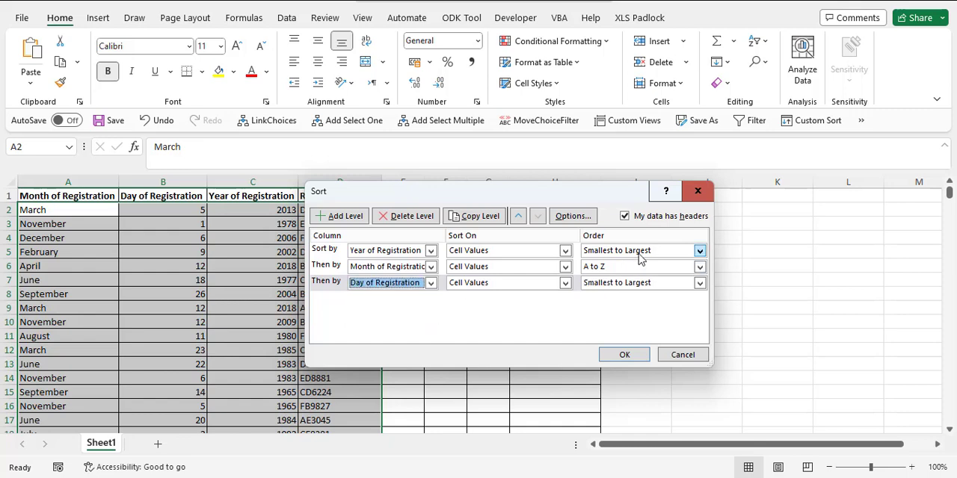
pyautogui.click(626, 355)
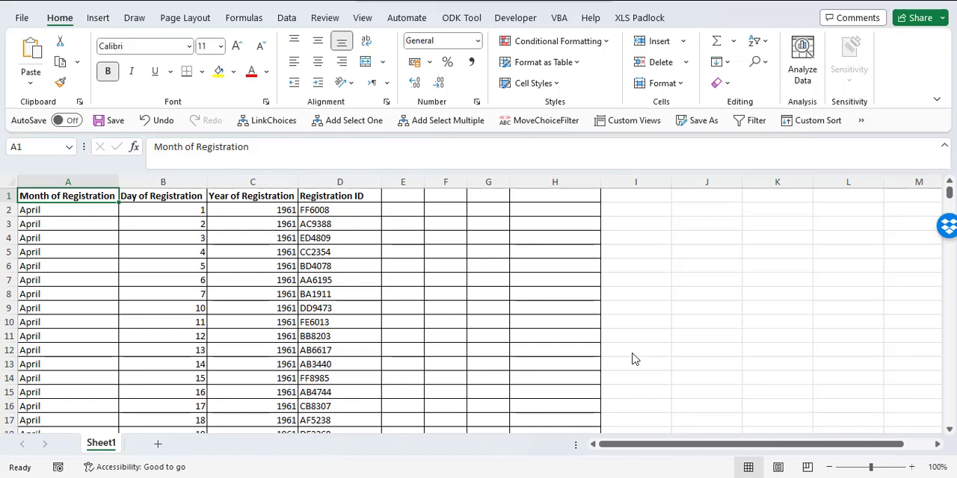
# Step: Examine the sorted rows to check whether the months within 1961 follow calendar order
pyautogui.click(282, 210)
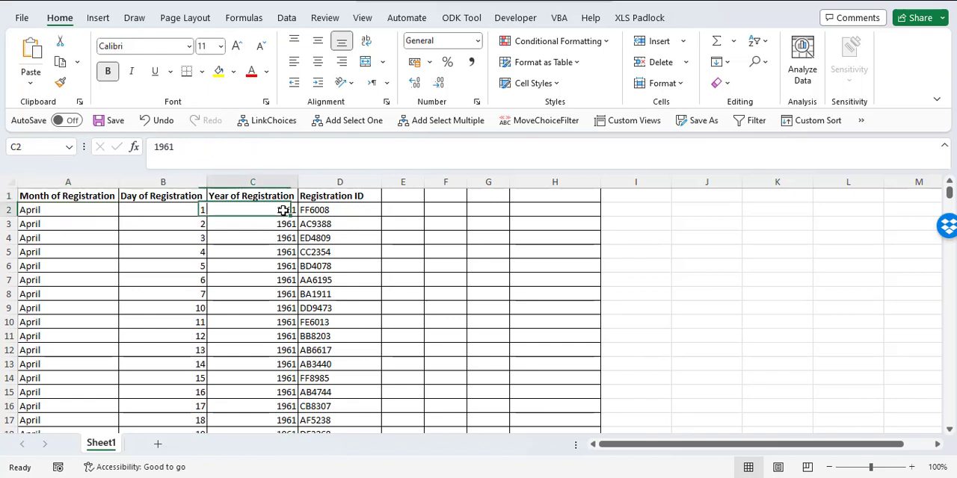
pyautogui.moveTo(38, 209); pyautogui.dragTo(212, 210)
pyautogui.scroll(-4, 253, 314)
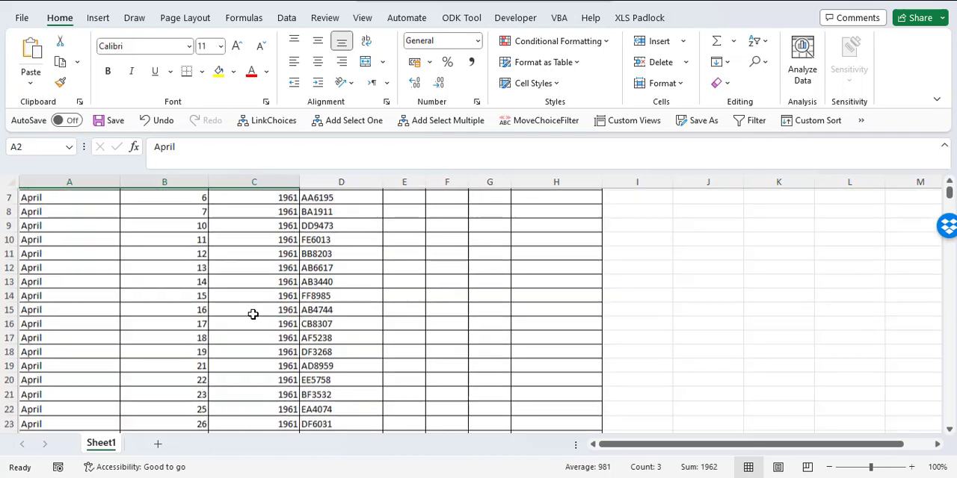
pyautogui.scroll(-3, 253, 314)
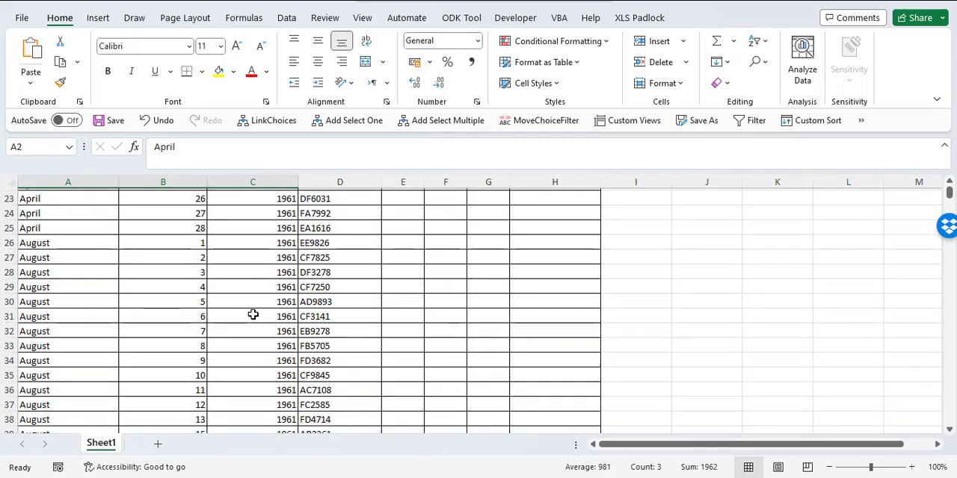
pyautogui.scroll(-6, 253, 314)
pyautogui.scroll(-20, 253, 314)
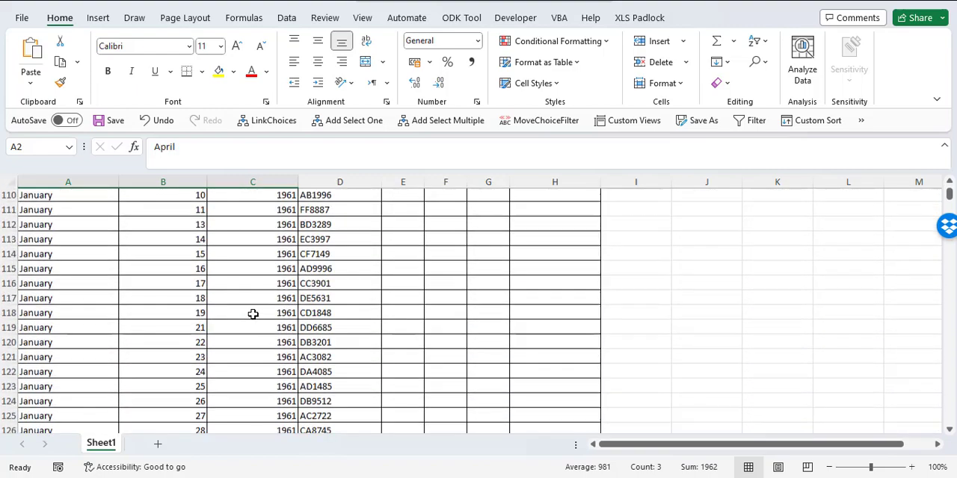
pyautogui.scroll(5, 253, 315)
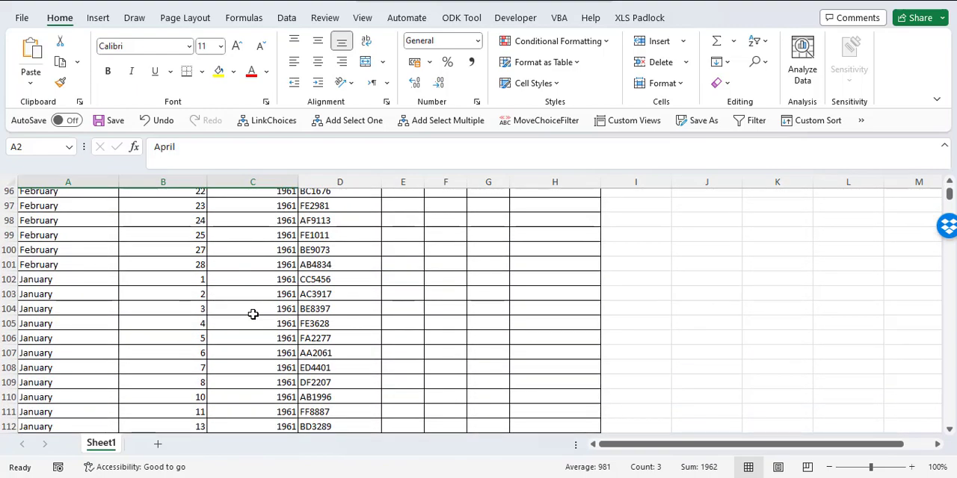
pyautogui.moveTo(37, 292); pyautogui.dragTo(286, 287)
pyautogui.click(303, 287)
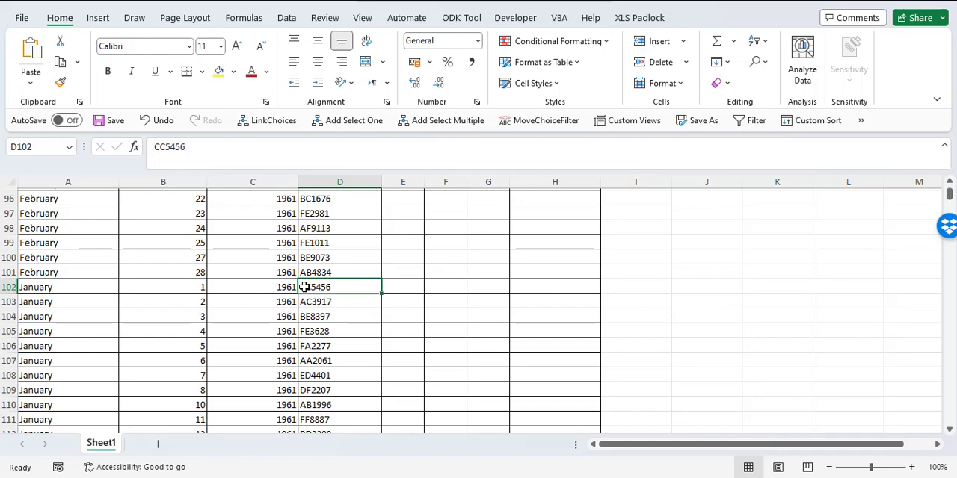
pyautogui.scroll(20, 304, 287)
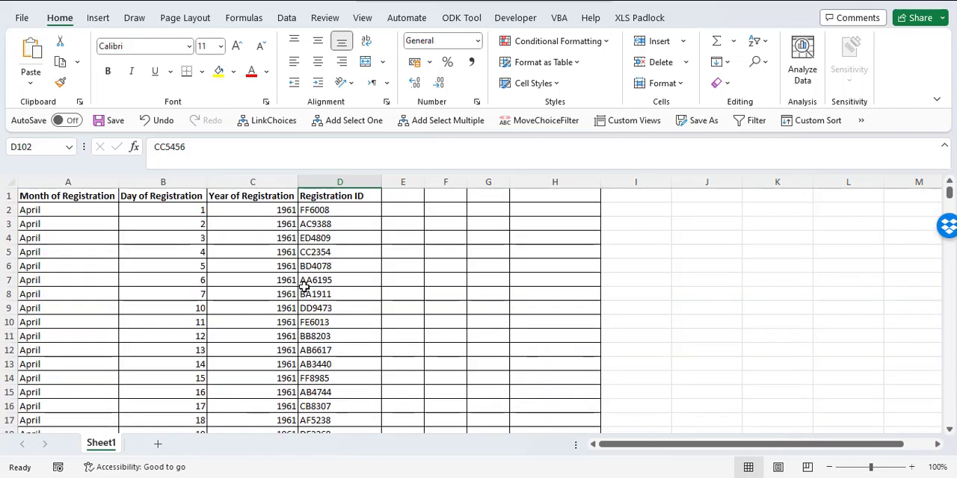
# Step: Undo the custom sort of the registration data
pyautogui.click(323, 261)
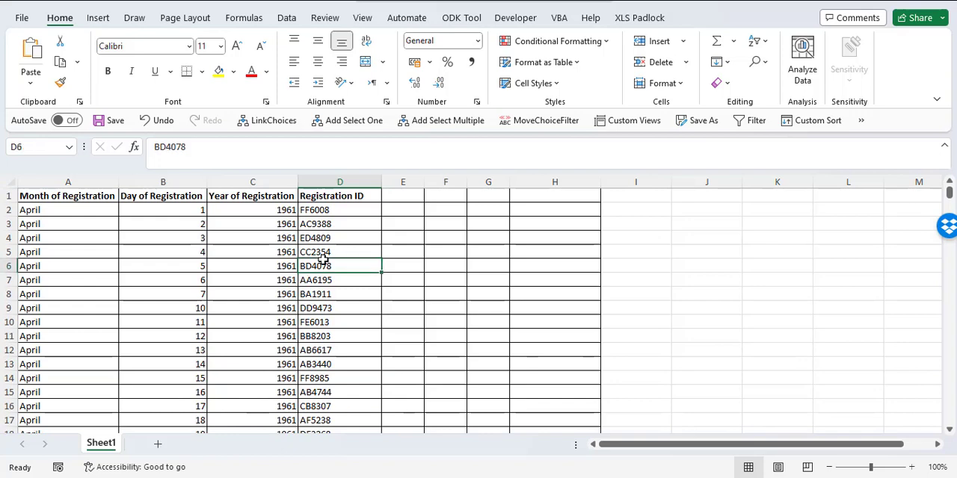
pyautogui.hotkey('ctrl', 'z')
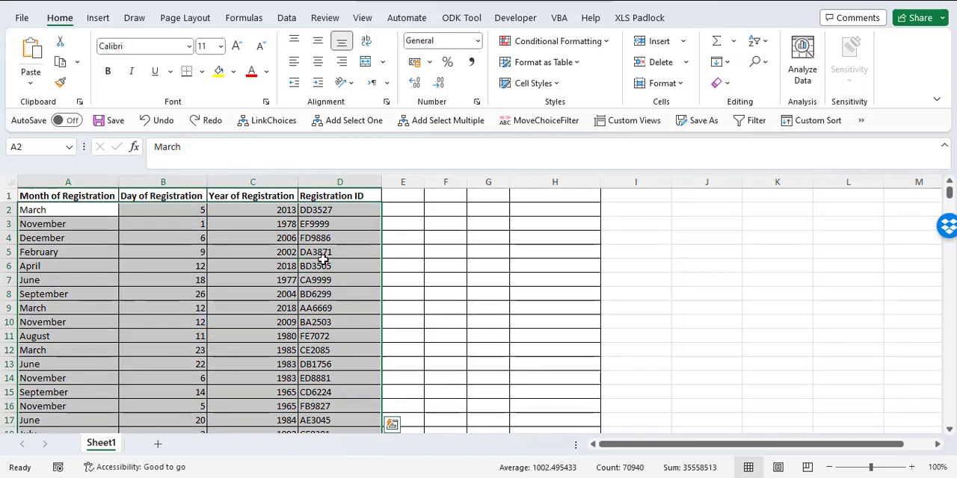
pyautogui.click(368, 256)
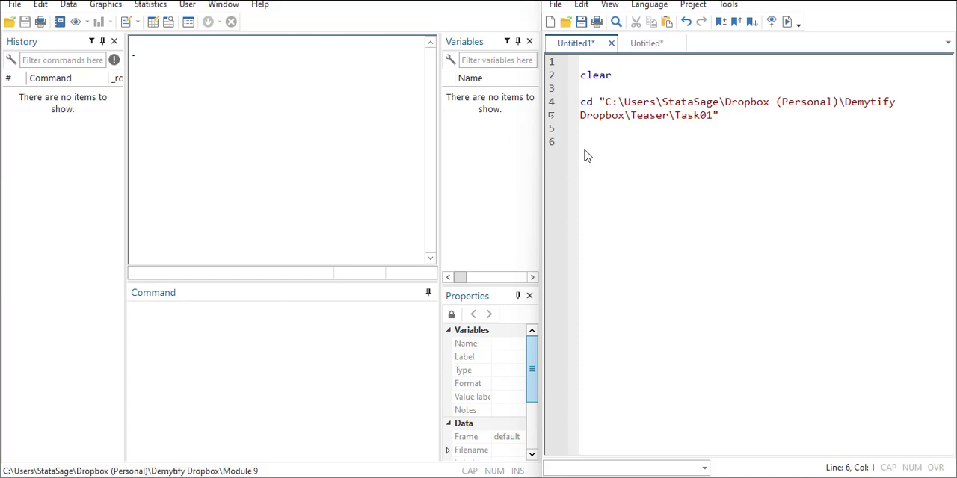
# Step: In Stata's Do-file Editor, replace the cd command before the quoted folder path with import excel using
pyautogui.click(590, 88)
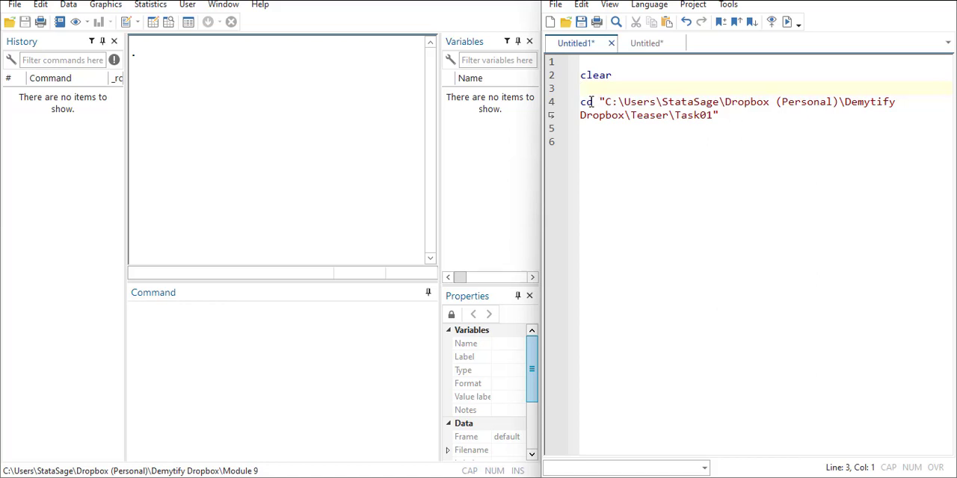
pyautogui.click(715, 115)
pyautogui.moveTo(716, 116); pyautogui.dragTo(608, 101)
pyautogui.doubleClick(587, 100)
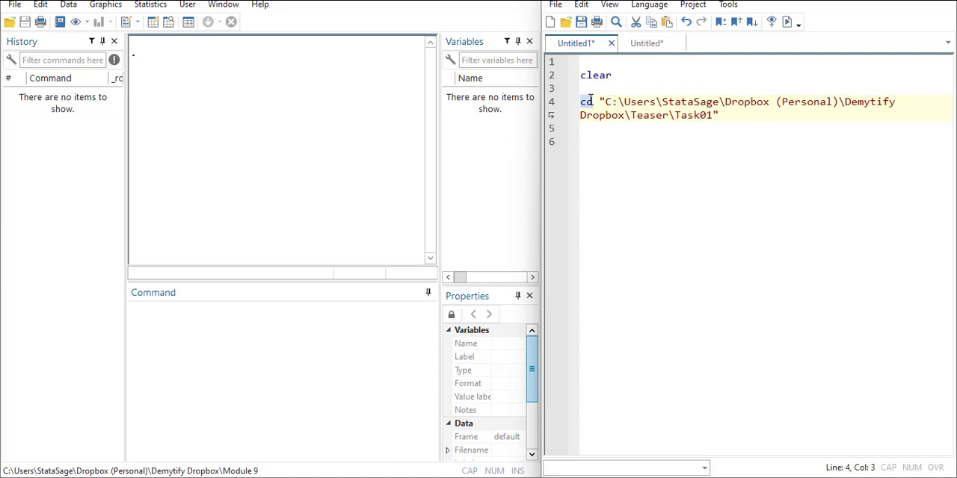
pyautogui.write('impor')
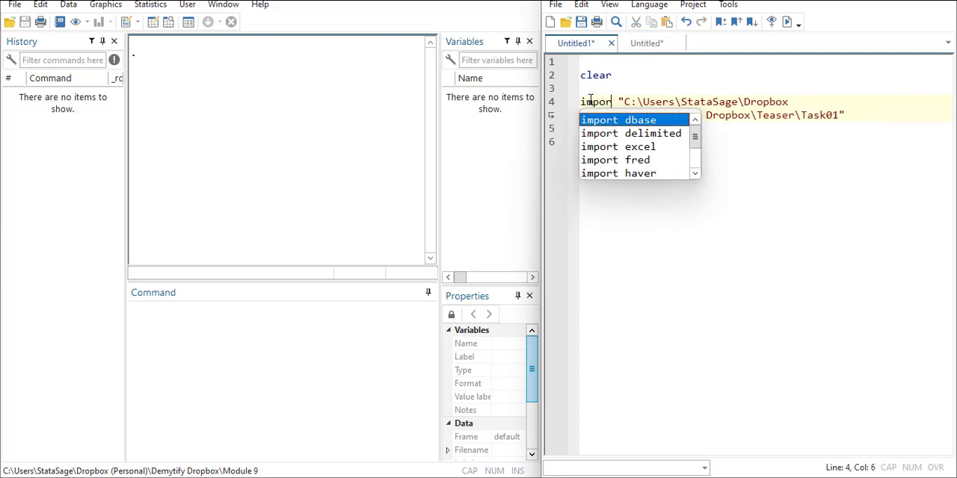
pyautogui.write('t e')
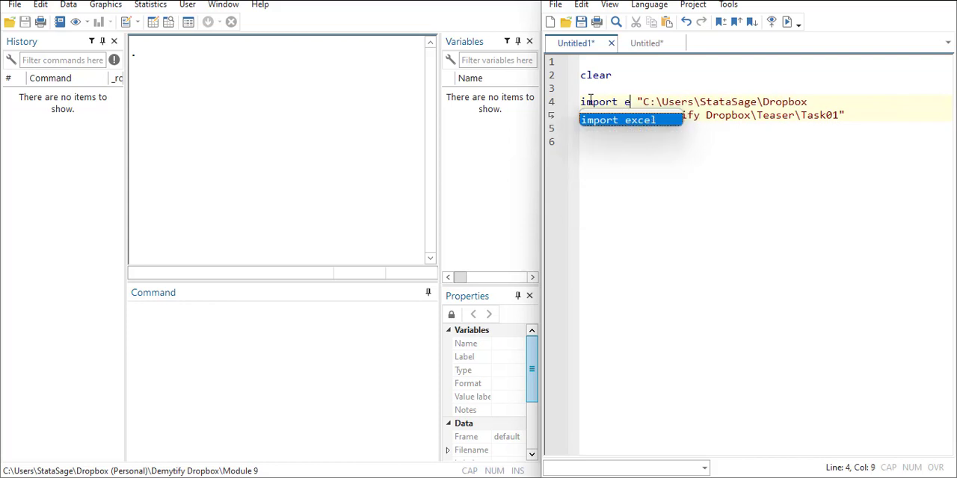
pyautogui.write('xcel ')
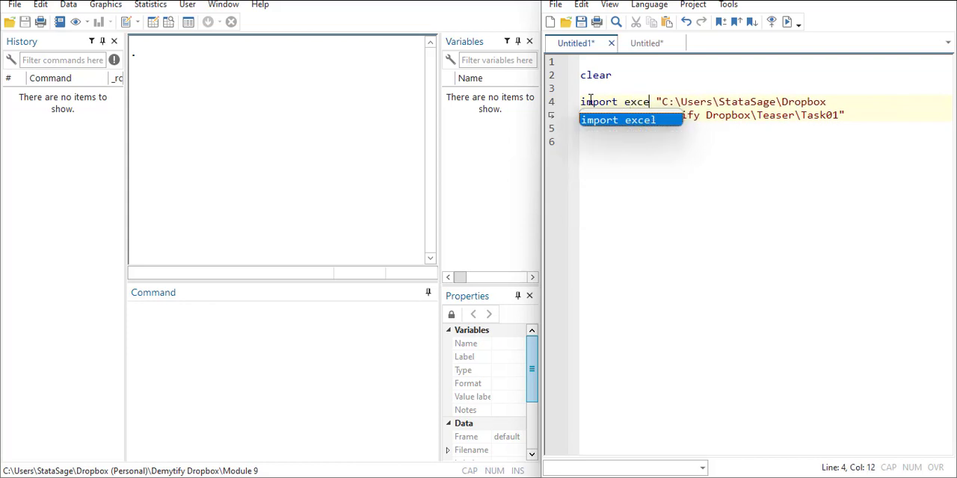
pyautogui.write('using')
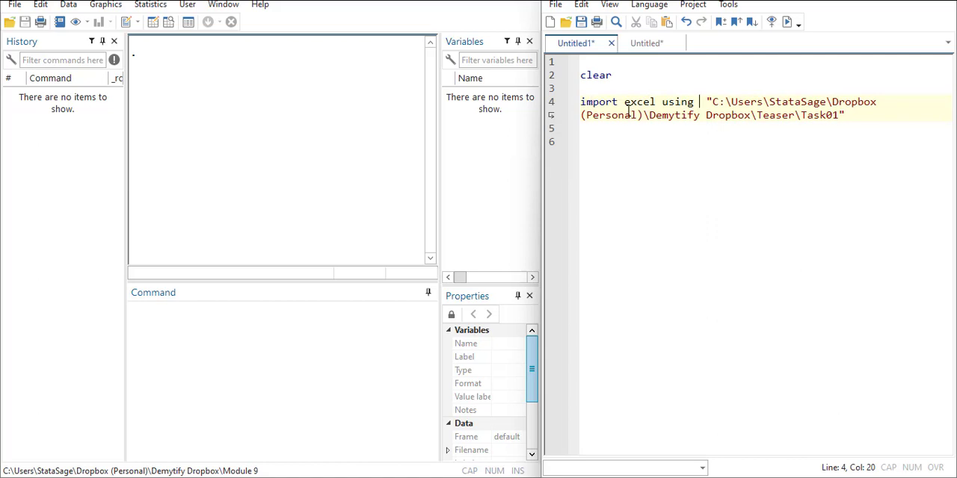
pyautogui.press('BackSpace')
# Step: Extend the quoted path in the import command with the file name \Club_teaser.xlsx after Task01
pyautogui.click(839, 116)
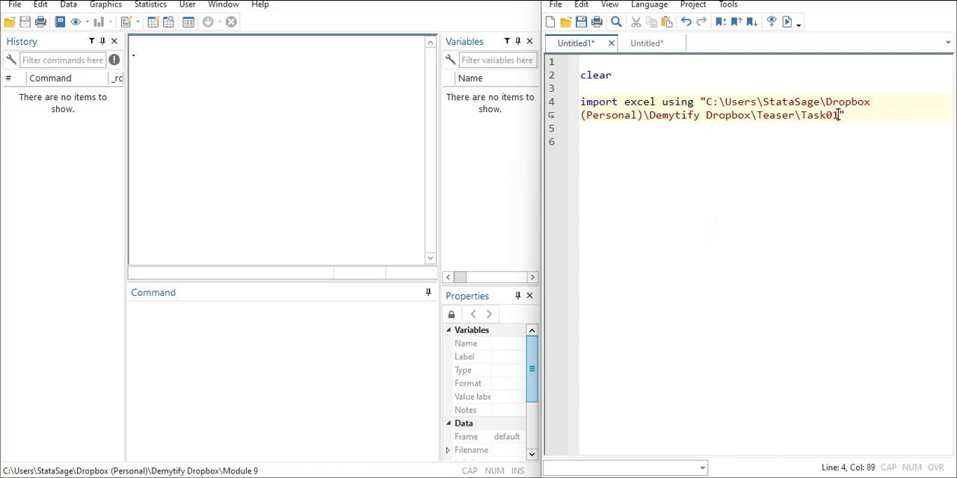
pyautogui.write('\\ClubTeaser')
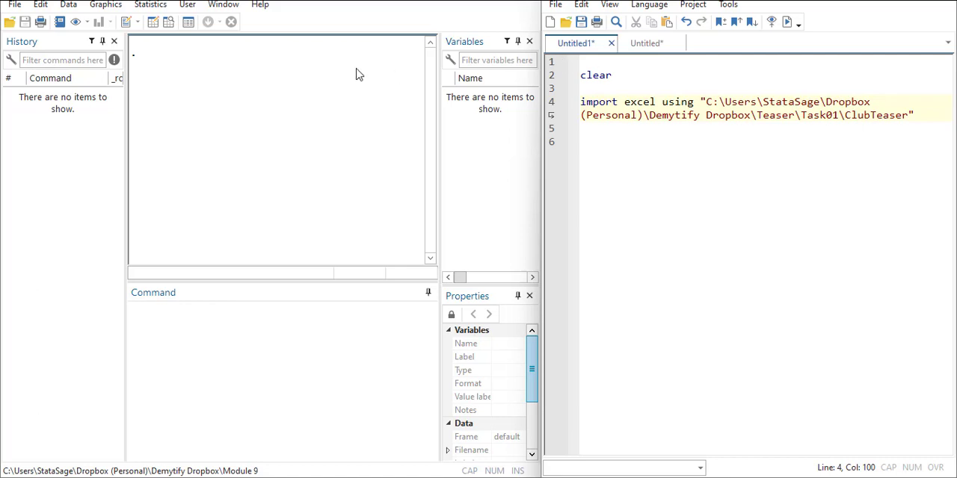
pyautogui.click(879, 116)
pyautogui.write('_')
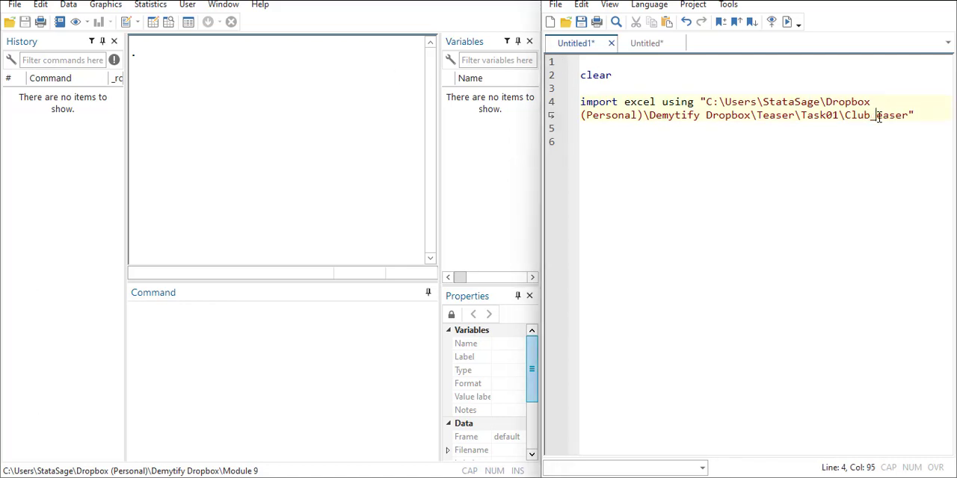
pyautogui.press('Delete')
pyautogui.write('t')
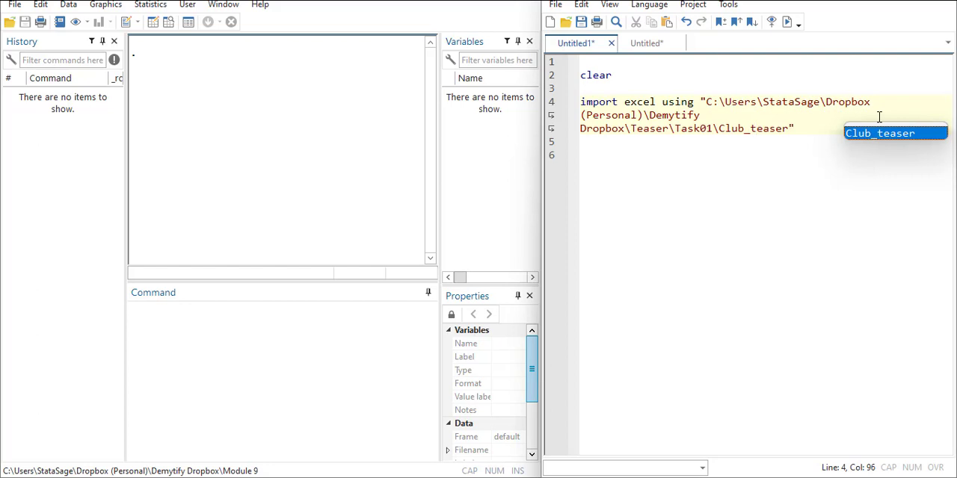
pyautogui.click(787, 129)
pyautogui.write('.xlsx')
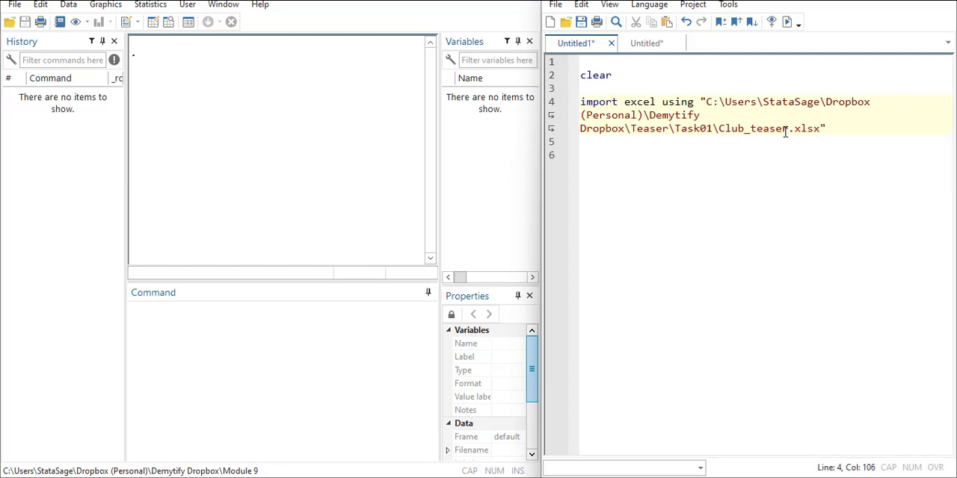
# Step: Append the options ", firstrow clear" to the import excel command and widen the Do-file Editor
pyautogui.click(850, 131)
pyautogui.write(', firstrow clear')
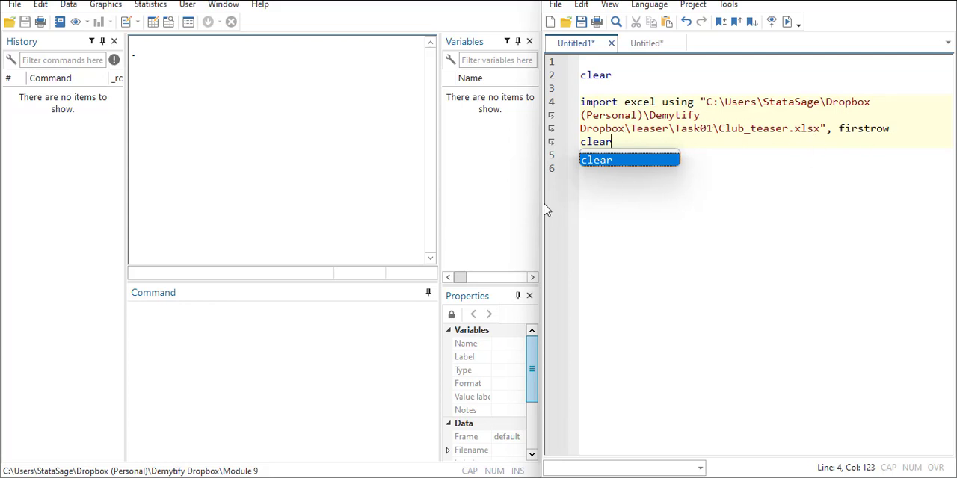
pyautogui.moveTo(544, 209); pyautogui.dragTo(351, 204)
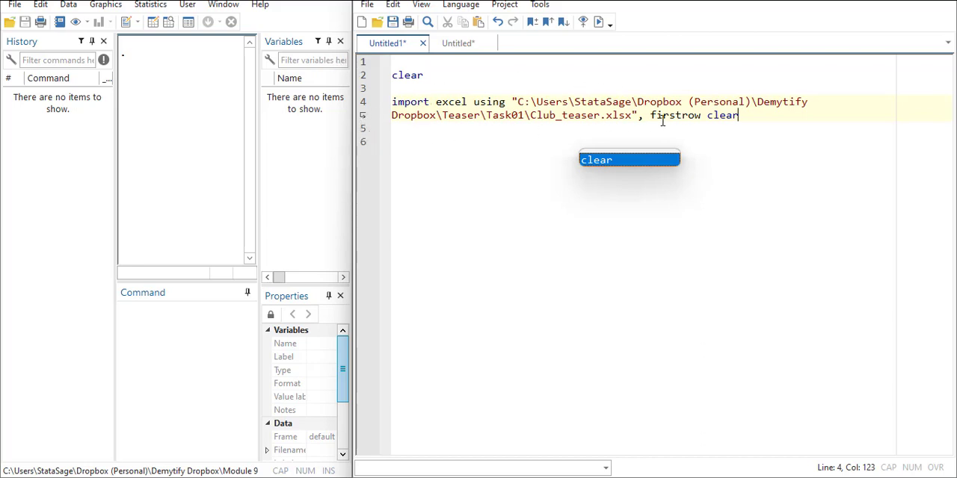
# Step: Add a br command below the import excel line and run the do-file to load and browse the Club_teaser data
pyautogui.moveTo(351, 192); pyautogui.dragTo(452, 192)
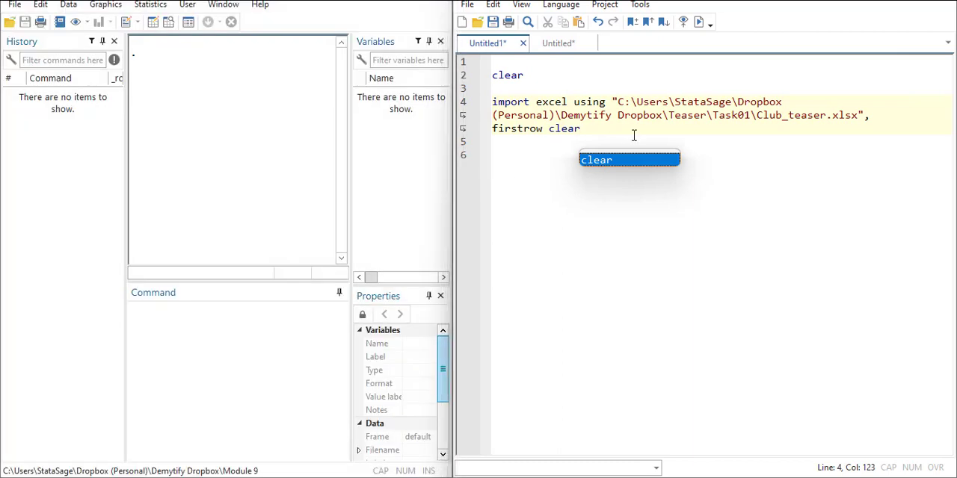
pyautogui.press('Return')
pyautogui.press('Return')
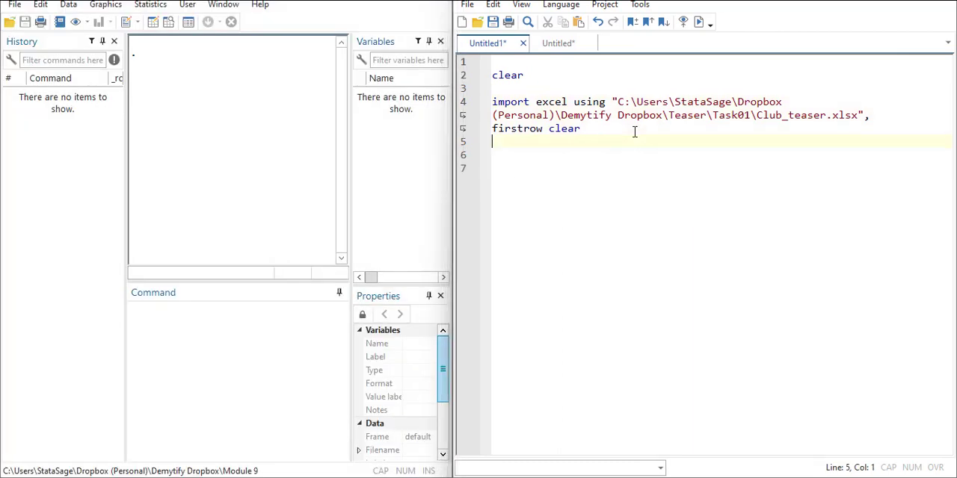
pyautogui.write('br')
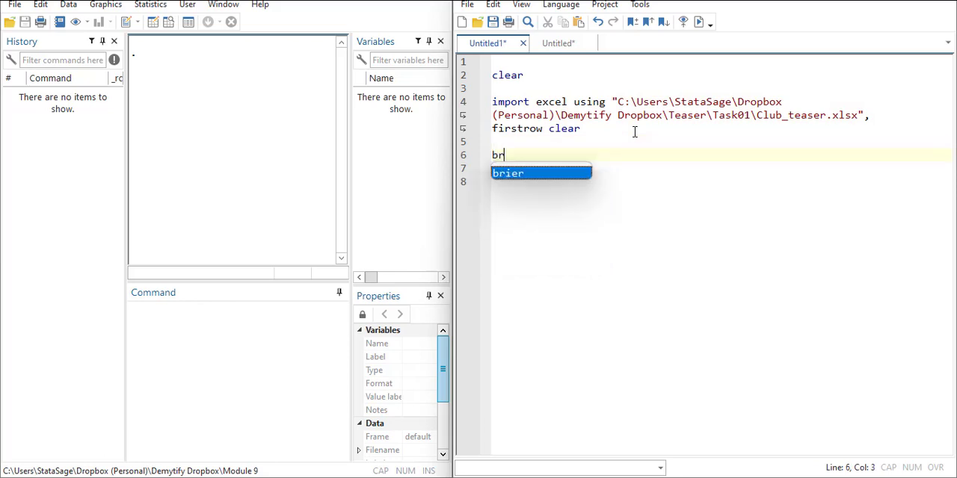
pyautogui.click(701, 27)
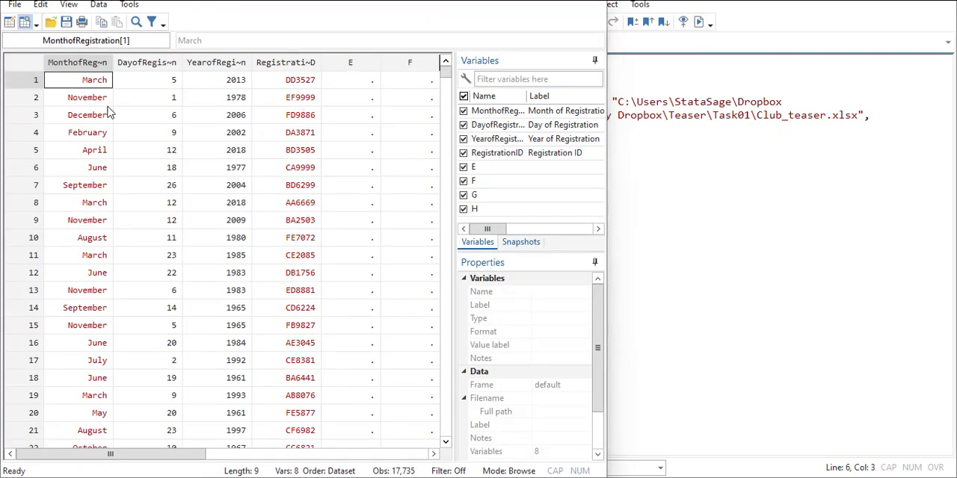
# Step: Examine the imported day, year and registration ID variables and column E in the data browser
pyautogui.click(174, 82)
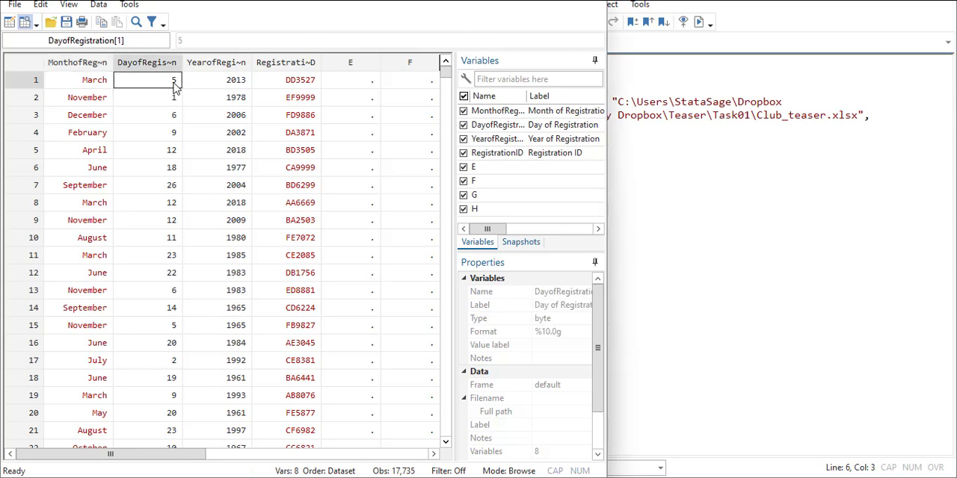
pyautogui.click(240, 87)
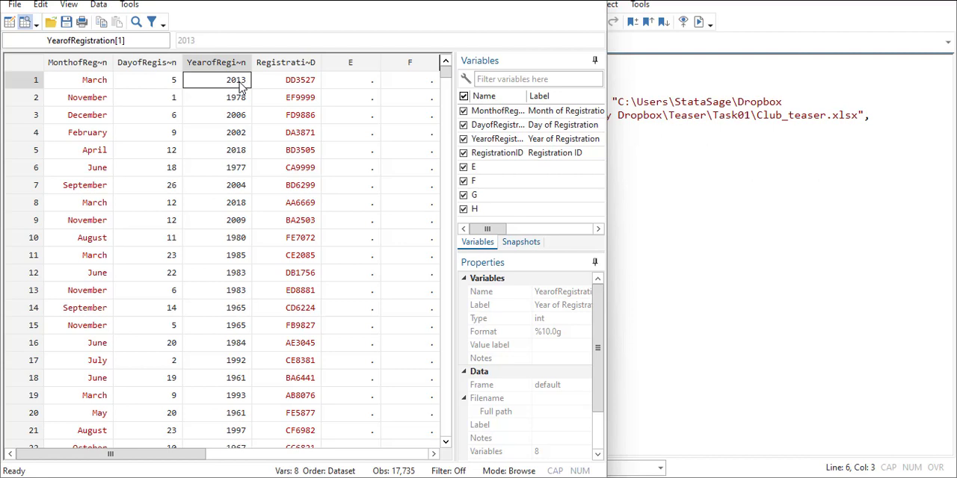
pyautogui.click(305, 83)
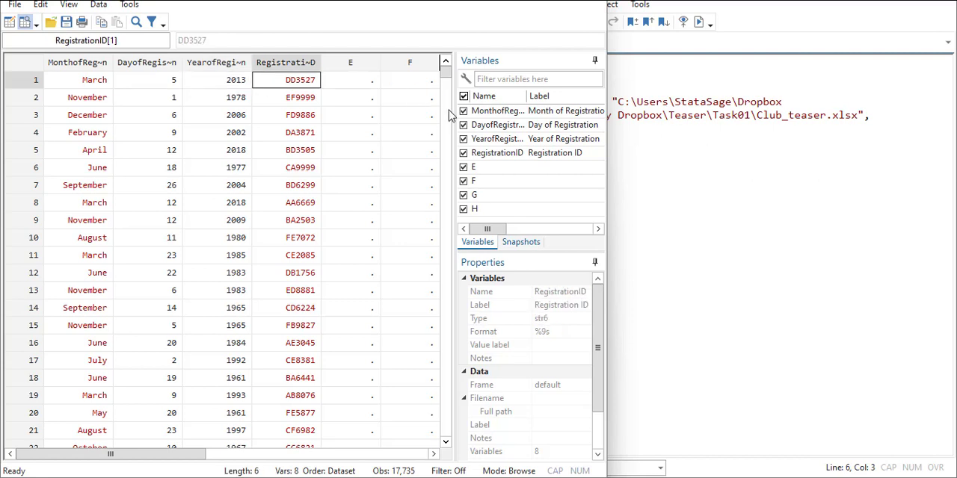
pyautogui.moveTo(357, 60); pyautogui.dragTo(114, 53)
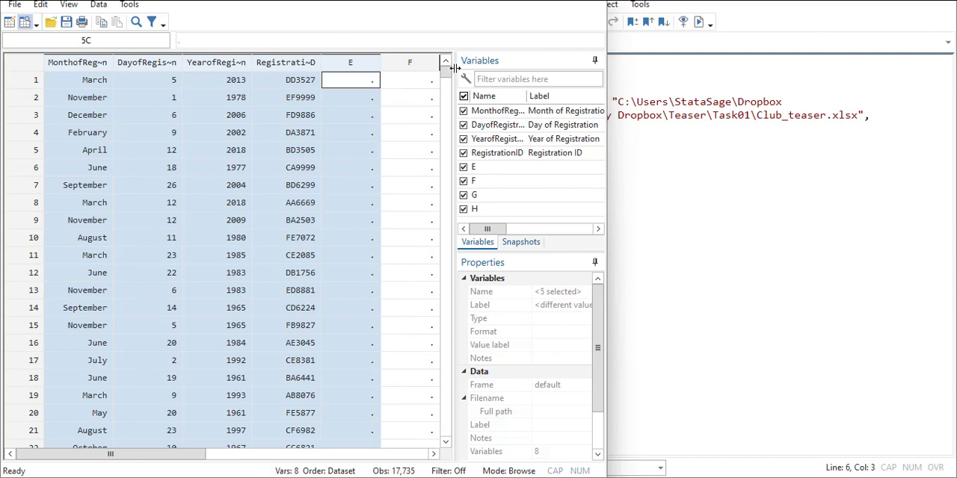
pyautogui.click(357, 133)
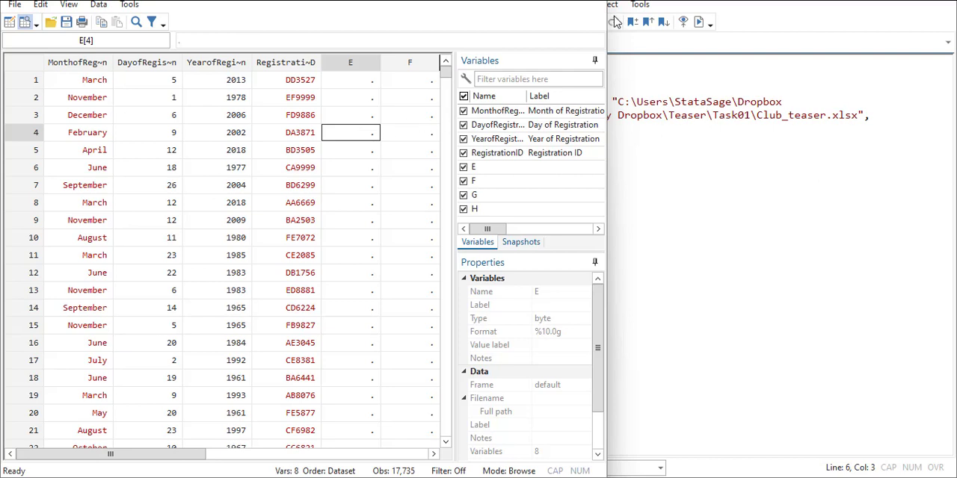
# Step: Add a tostring command with DayofRegistration and YearofRegistration on the line above br
pyautogui.click(668, 160)
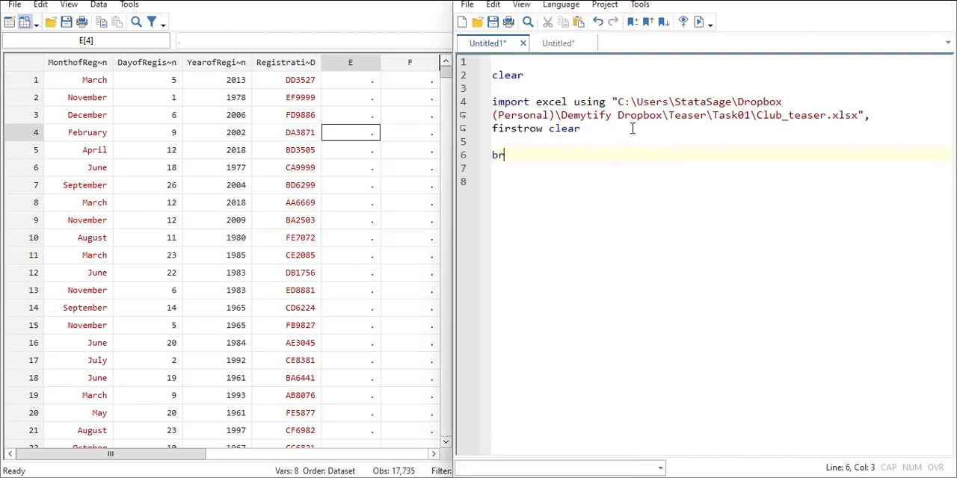
pyautogui.click(513, 144)
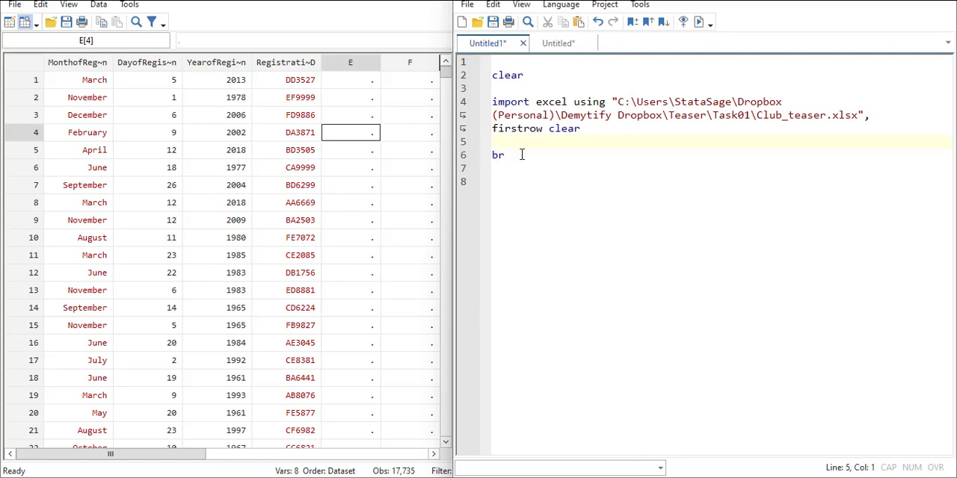
pyautogui.write('tostring')
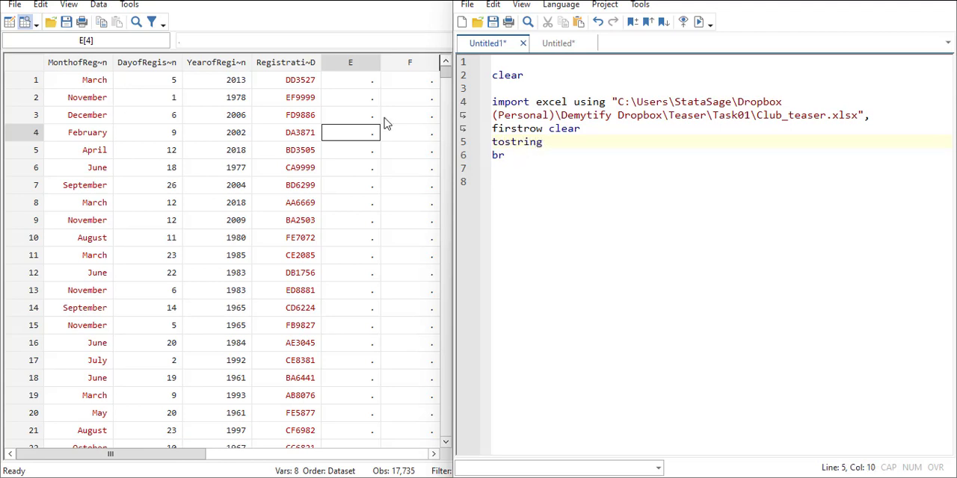
pyautogui.moveTo(174, 454); pyautogui.dragTo(415, 454)
pyautogui.click(521, 125)
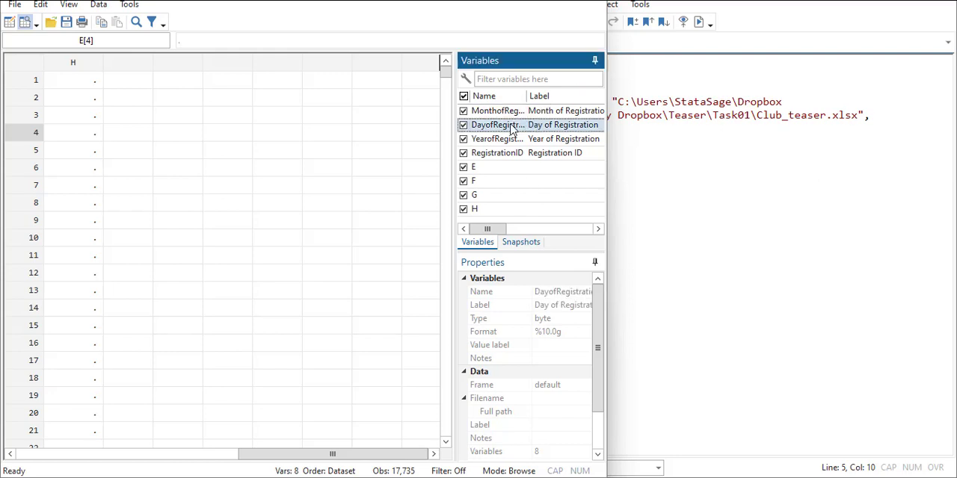
pyautogui.moveTo(277, 454); pyautogui.dragTo(31, 455)
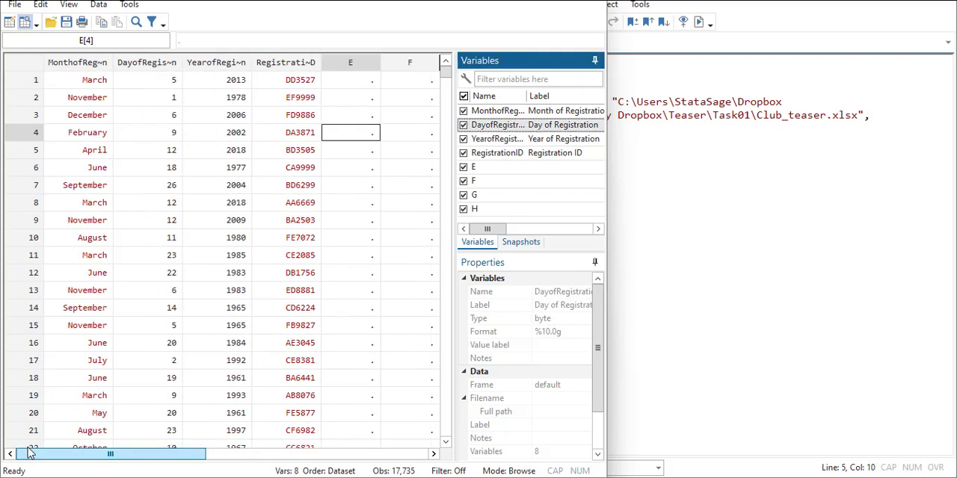
pyautogui.keyDown('shift'); pyautogui.click(508, 140); pyautogui.keyUp('shift')
pyautogui.moveTo(523, 124); pyautogui.dragTo(777, 151)
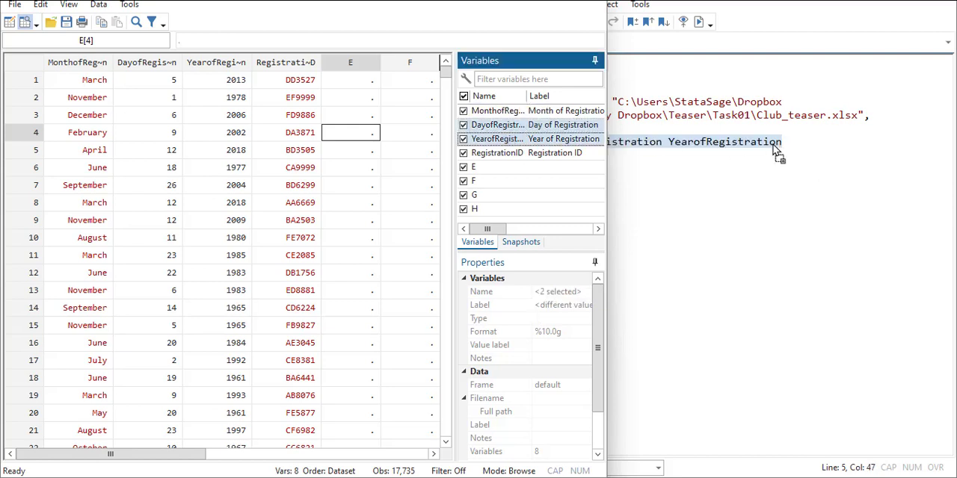
# Step: Append the option ", replace" to the tostring command, run the do-file, and select the first record's month, day and year cells
pyautogui.click(681, 208)
pyautogui.click(806, 145)
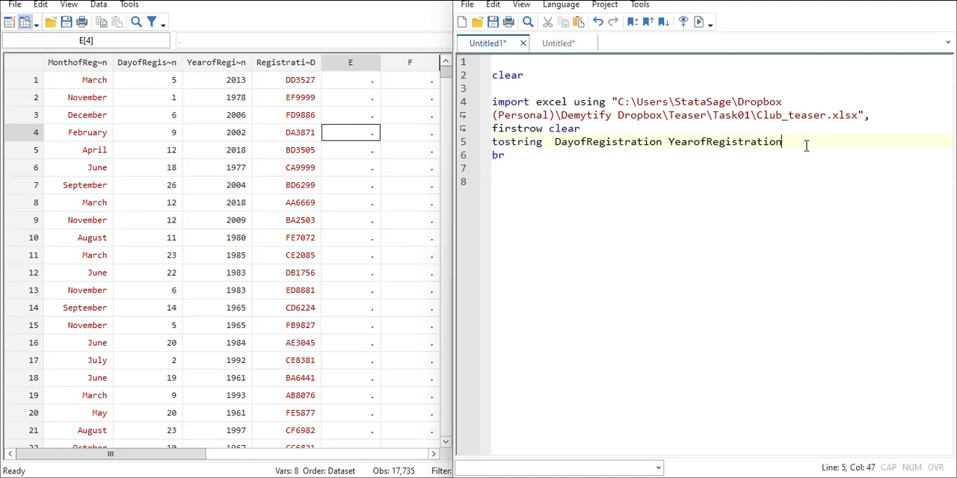
pyautogui.write(', replace')
pyautogui.press('Return')
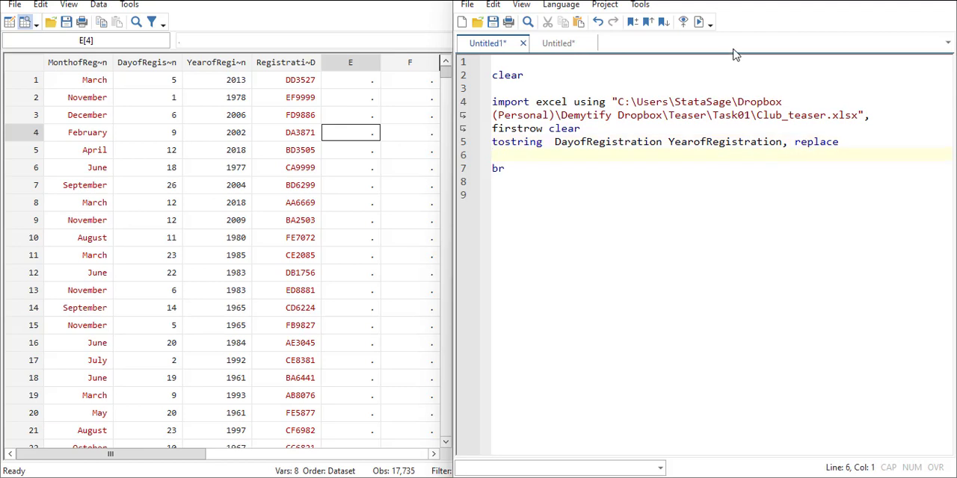
pyautogui.click(698, 22)
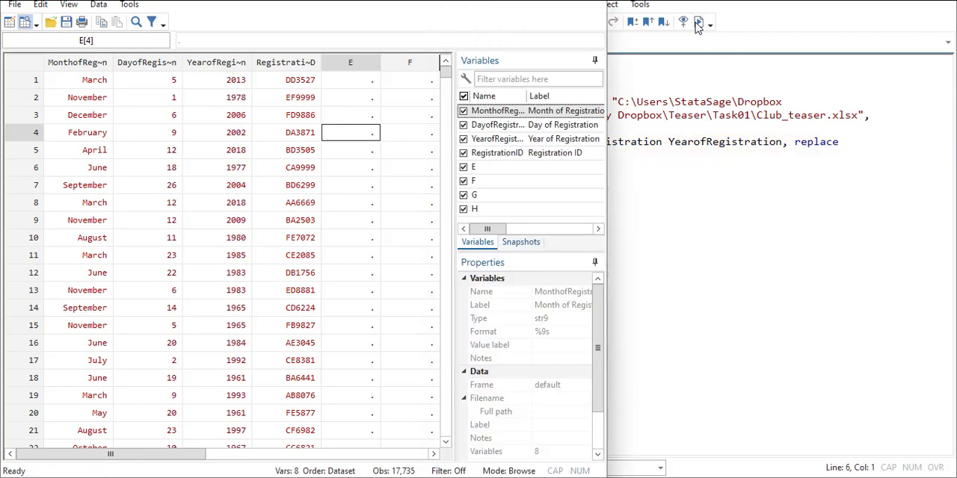
pyautogui.moveTo(85, 80); pyautogui.dragTo(238, 80)
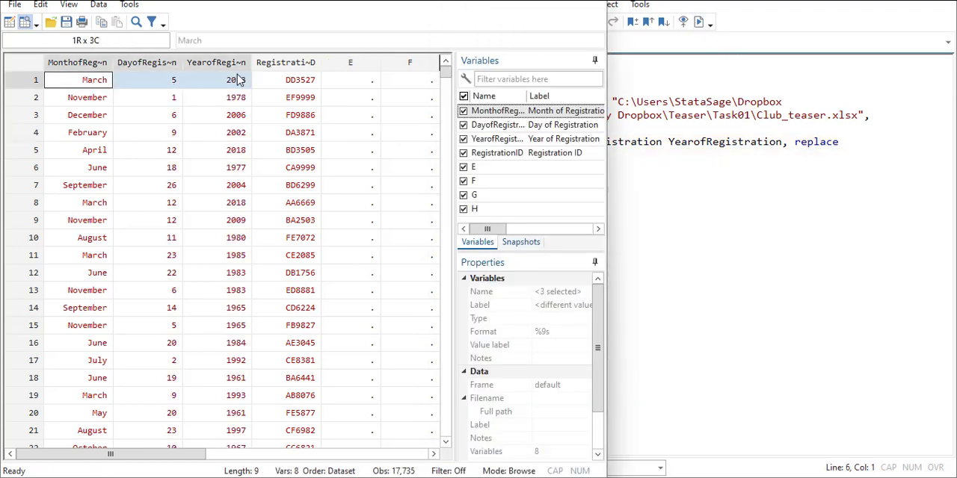
# Step: Start a "gen RegDate =" command below the tostring line, with DayofRegistration + as the first part of its expression
pyautogui.click(848, 179)
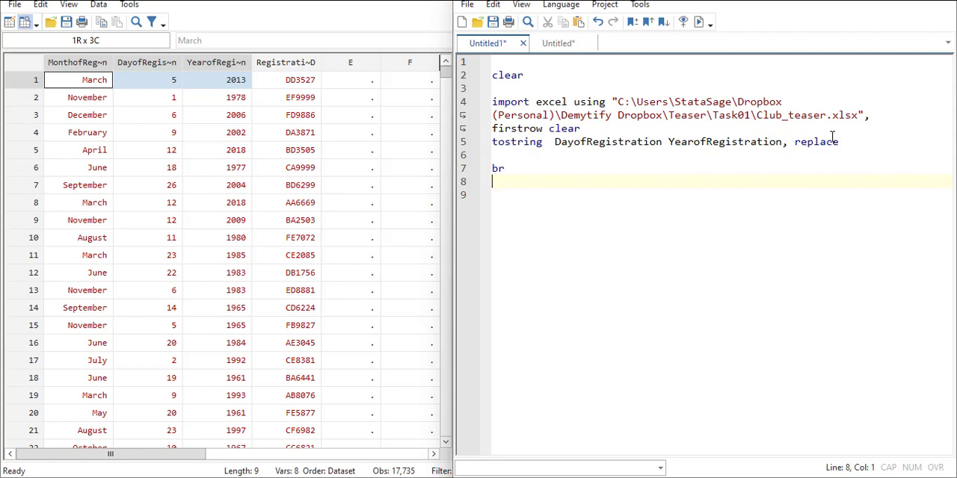
pyautogui.click(495, 154)
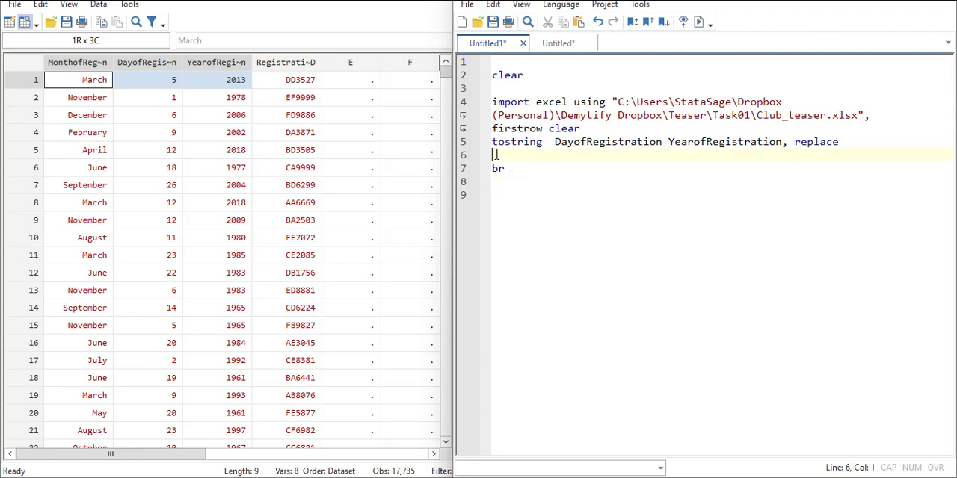
pyautogui.write('gen RegDate =')
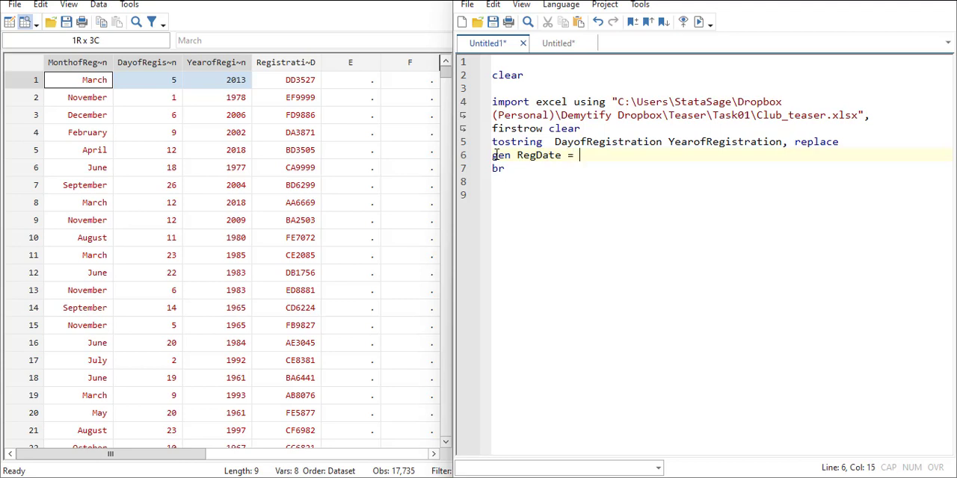
pyautogui.doubleClick(614, 143)
pyautogui.hotkey('ctrl', 'c')
pyautogui.click(602, 154)
pyautogui.hotkey('ctrl', 'v')
pyautogui.write('+ ')
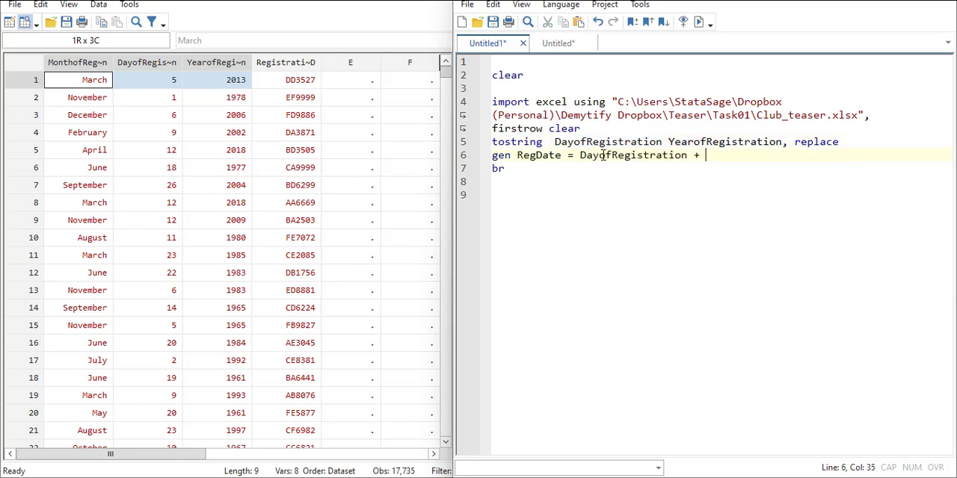
pyautogui.write('"-" +')
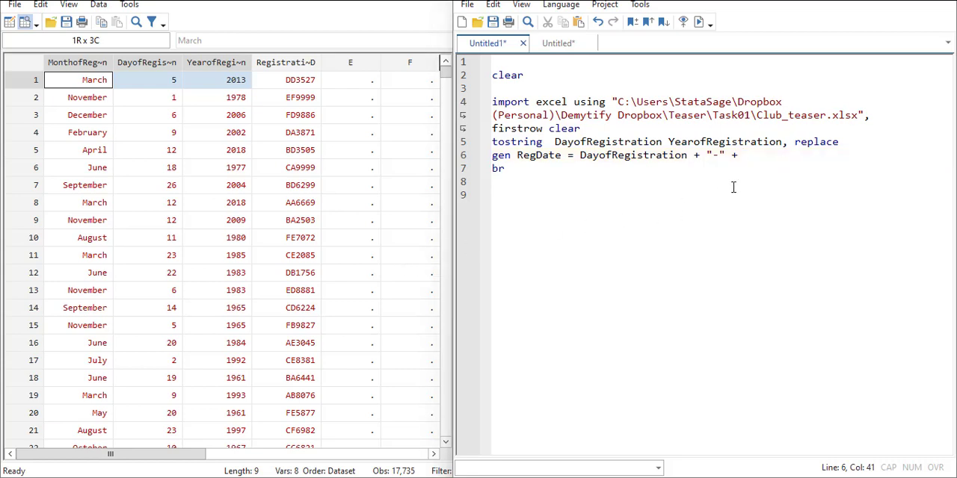
# Step: Extend the RegDate expression with "-" + MonthofRegistration, removing the surplus pasted variable names and row values
pyautogui.click(766, 156)
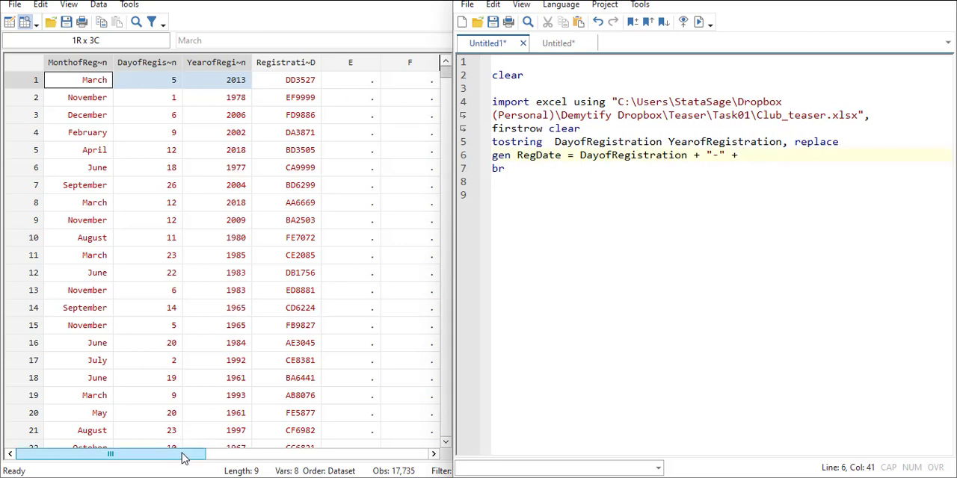
pyautogui.moveTo(184, 453); pyautogui.dragTo(380, 469)
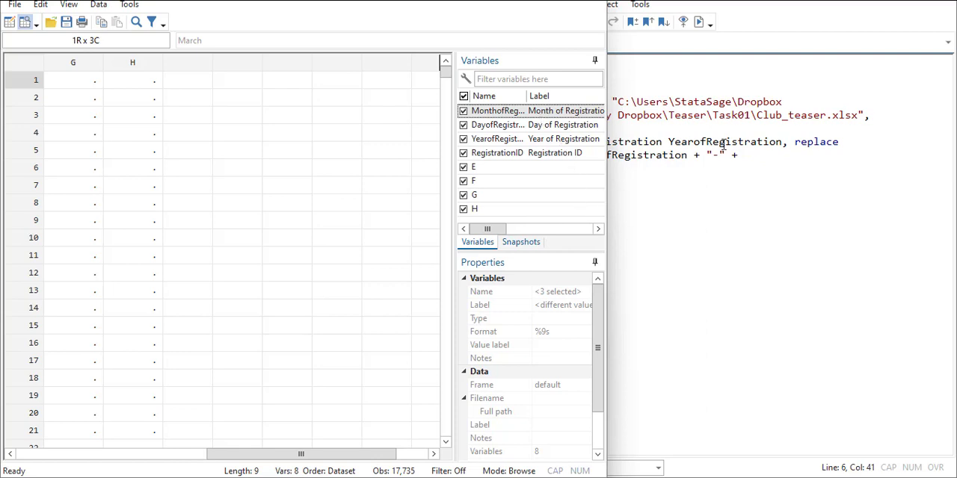
pyautogui.click(769, 156)
pyautogui.write('MonthofRegistration\tDayofRegistration\tYearofRegistration March\t5\t2013')
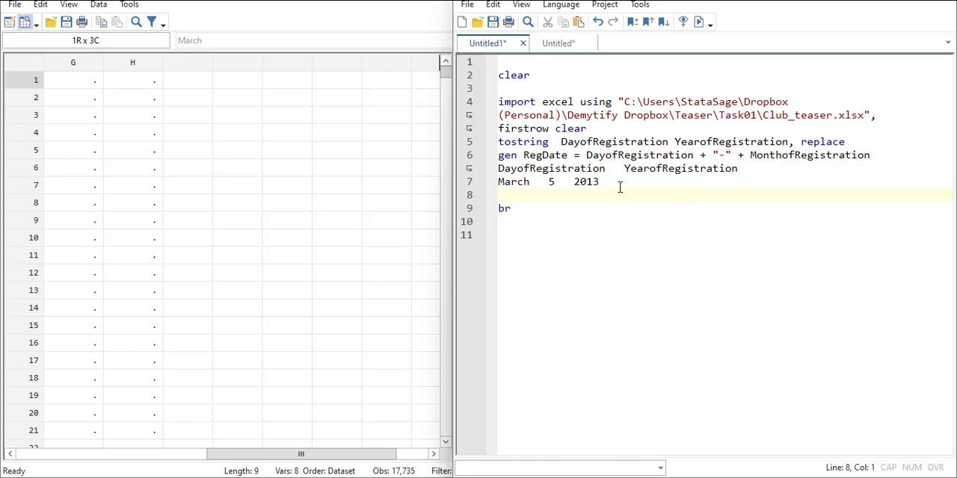
pyautogui.moveTo(625, 188); pyautogui.dragTo(487, 170)
pyautogui.press('Delete')
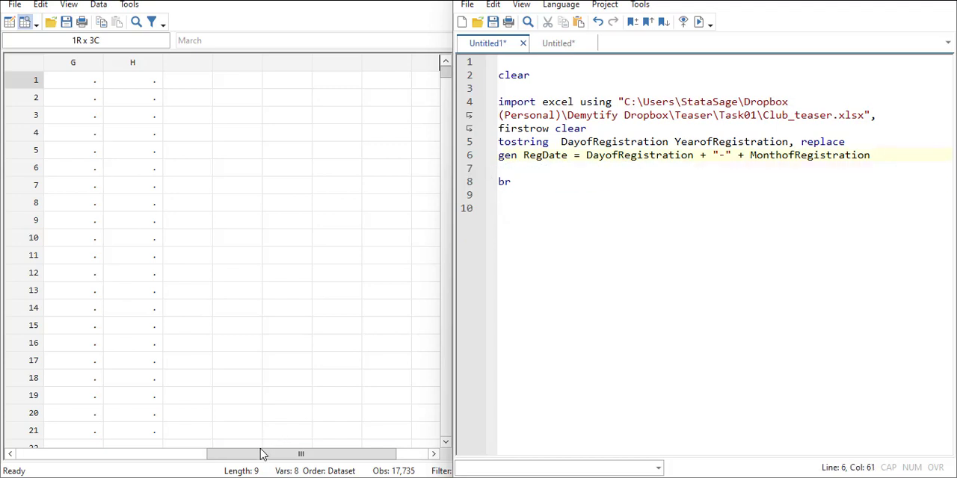
# Step: Complete the RegDate expression by appending + "-" and YearofRegistration after MonthofRegistration
pyautogui.moveTo(261, 453); pyautogui.dragTo(90, 447)
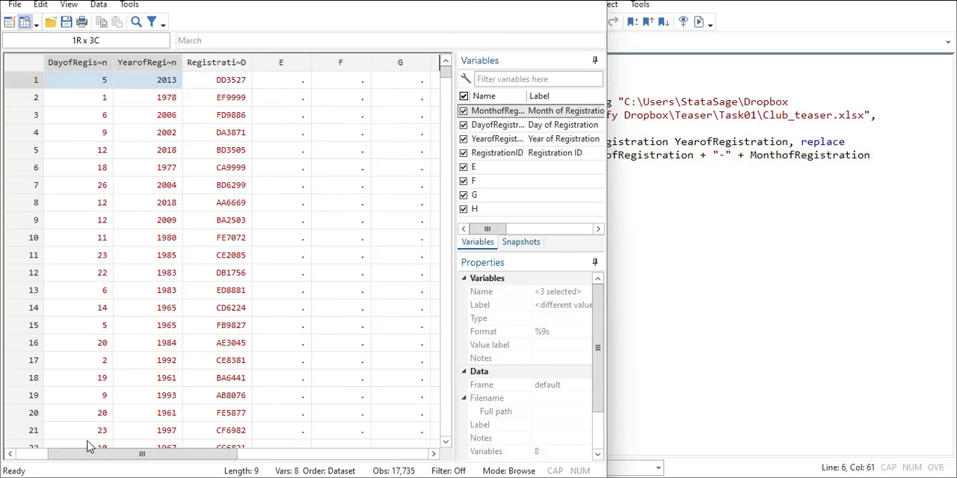
pyautogui.click(879, 151)
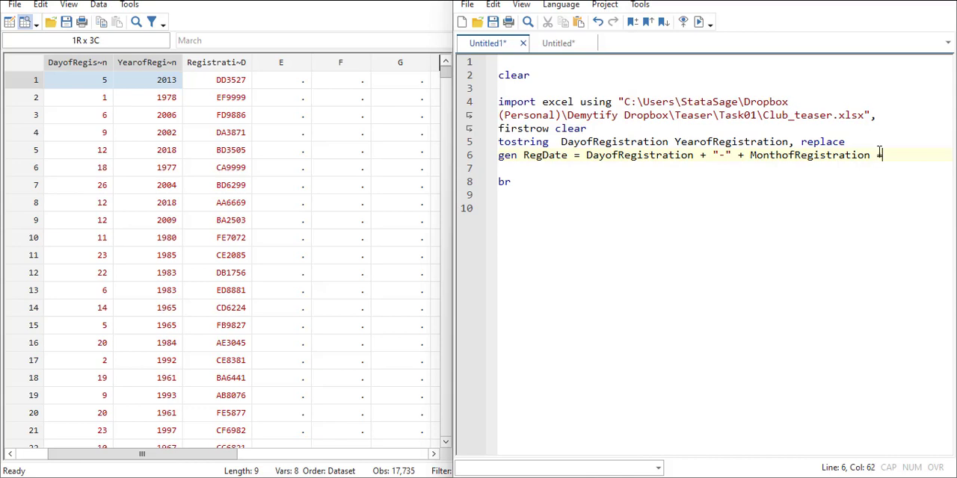
pyautogui.write('+ "-')
pyautogui.doubleClick(764, 142)
pyautogui.hotkey('ctrl', 'c')
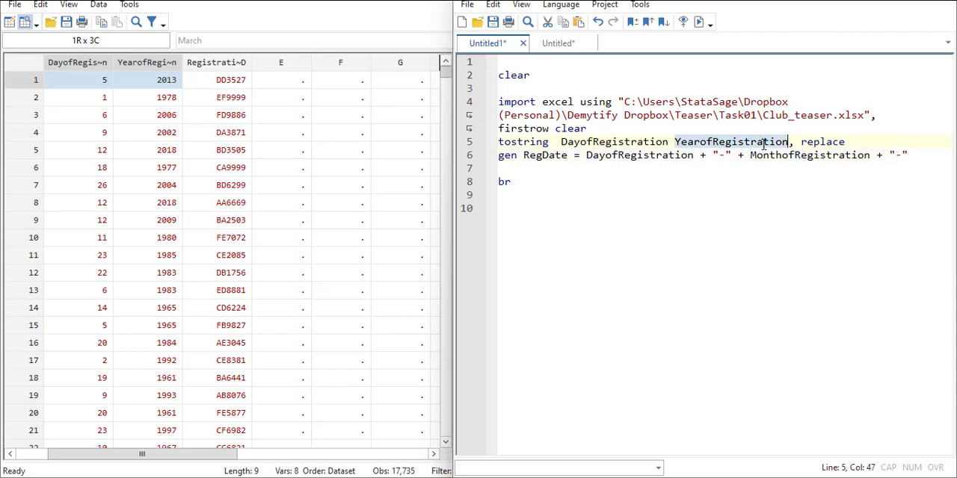
pyautogui.click(922, 157)
pyautogui.hotkey('ctrl', 'v')
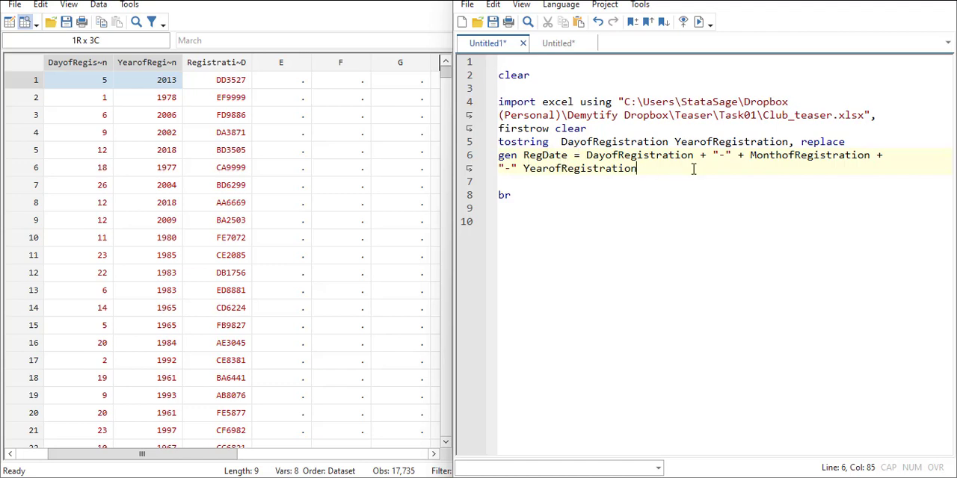
# Step: Run the whole do-file with the RegDate command and switch to the main Stata window to review its output
pyautogui.press('Return')
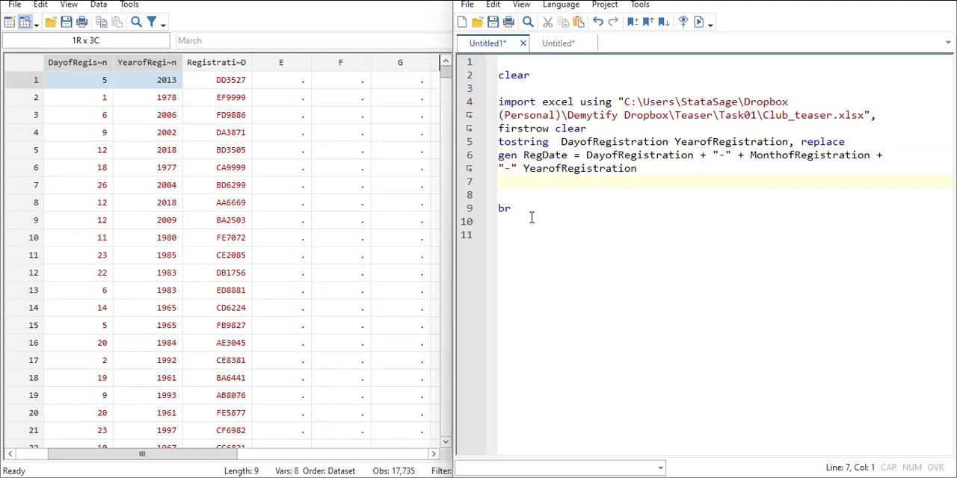
pyautogui.hotkey('ctrl', 'a')
pyautogui.click(699, 22)
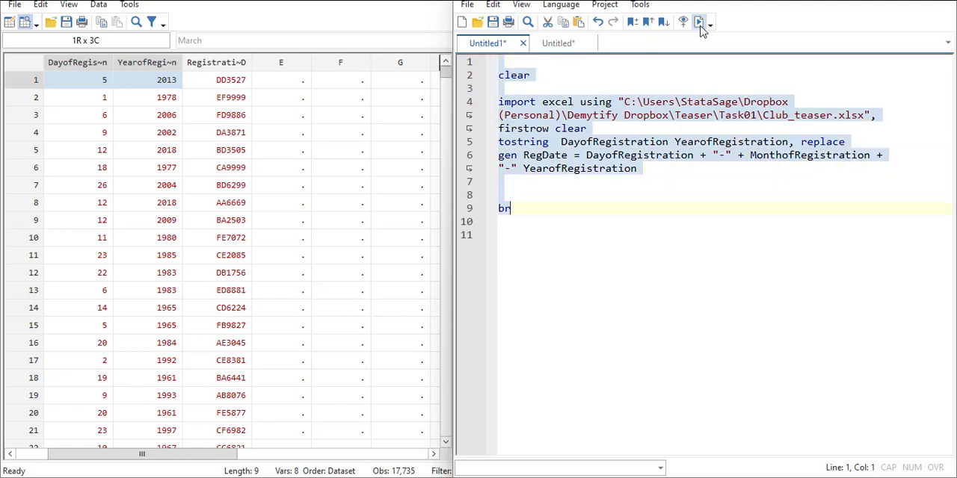
pyautogui.moveTo(153, 454); pyautogui.dragTo(77, 433)
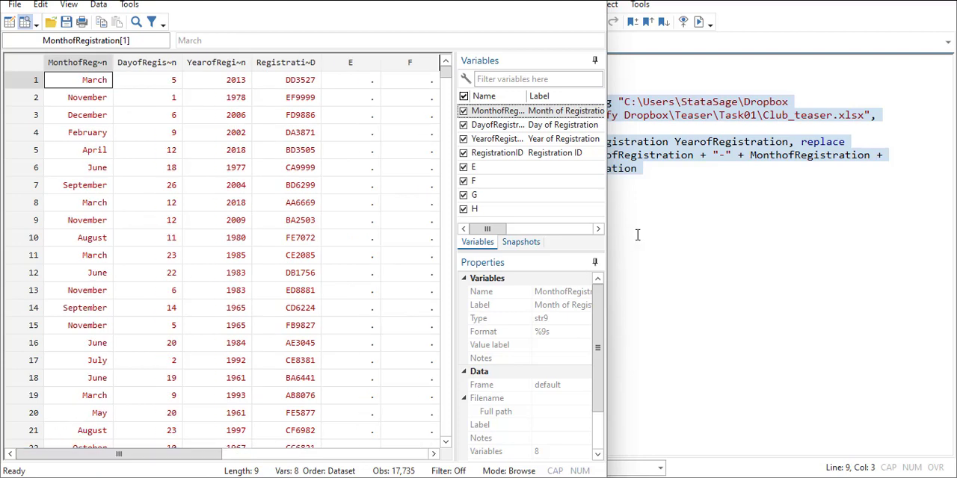
pyautogui.click(707, 218)
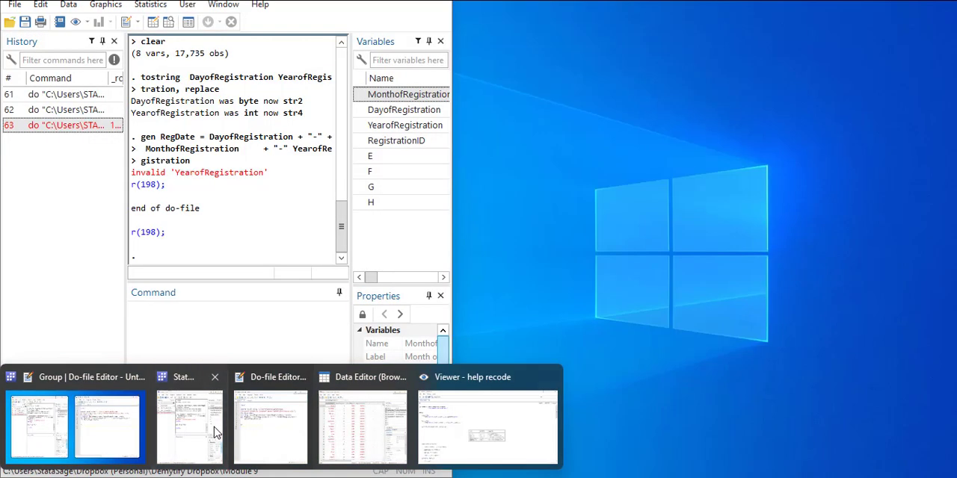
pyautogui.click(214, 432)
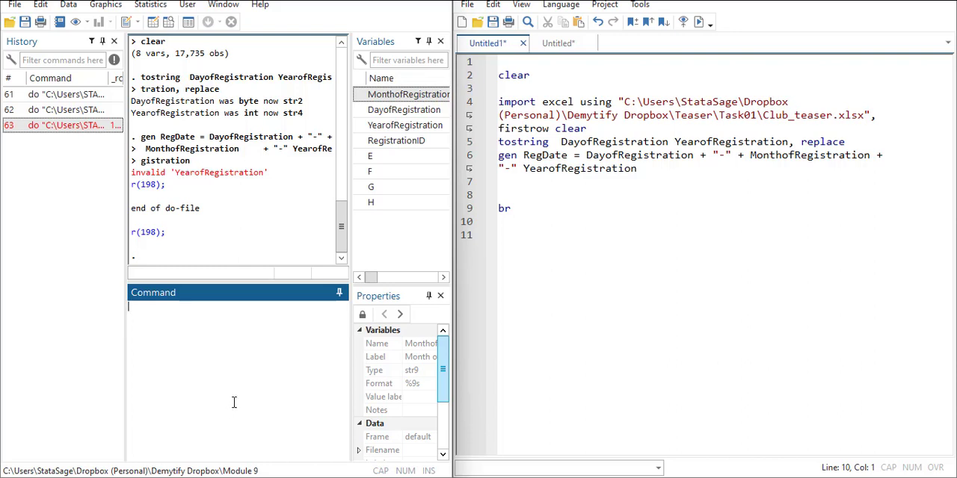
# Step: Insert the missing + before YearofRegistration in the RegDate command and rerun the do-file to inspect the RegDate column
pyautogui.click(518, 168)
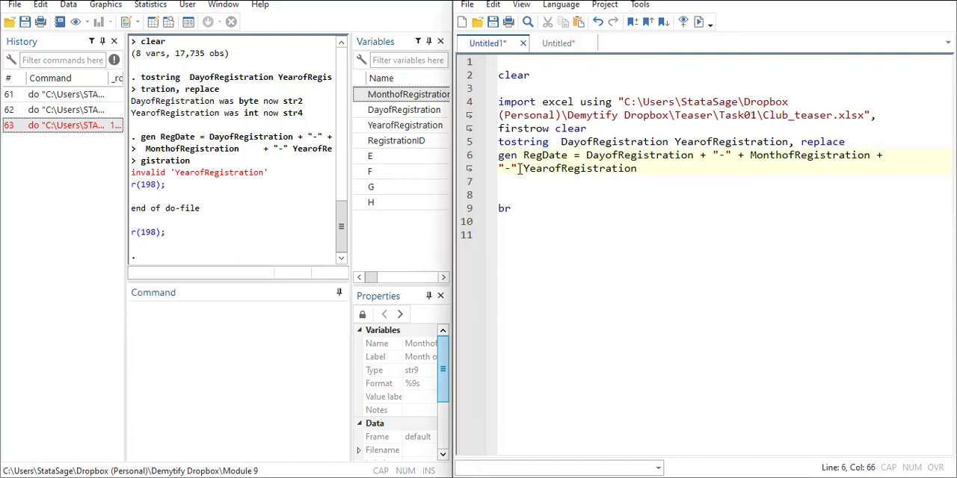
pyautogui.write('+')
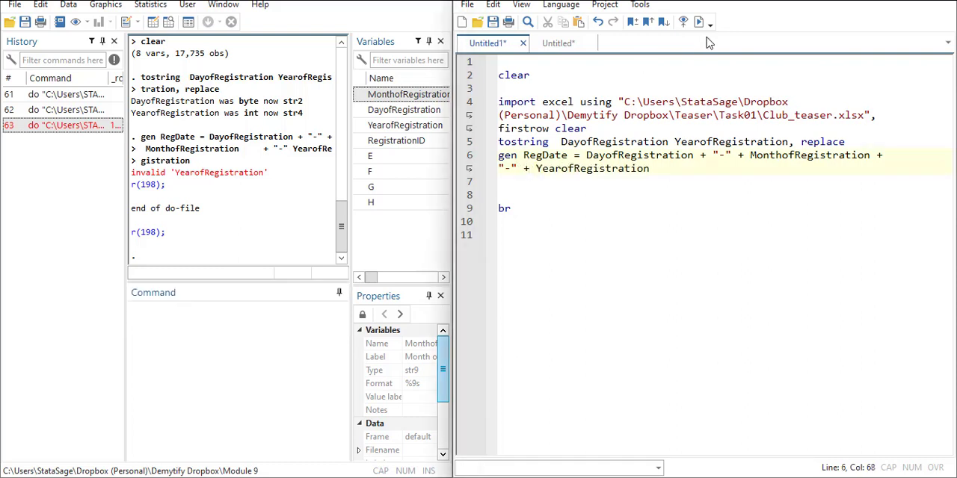
pyautogui.click(698, 21)
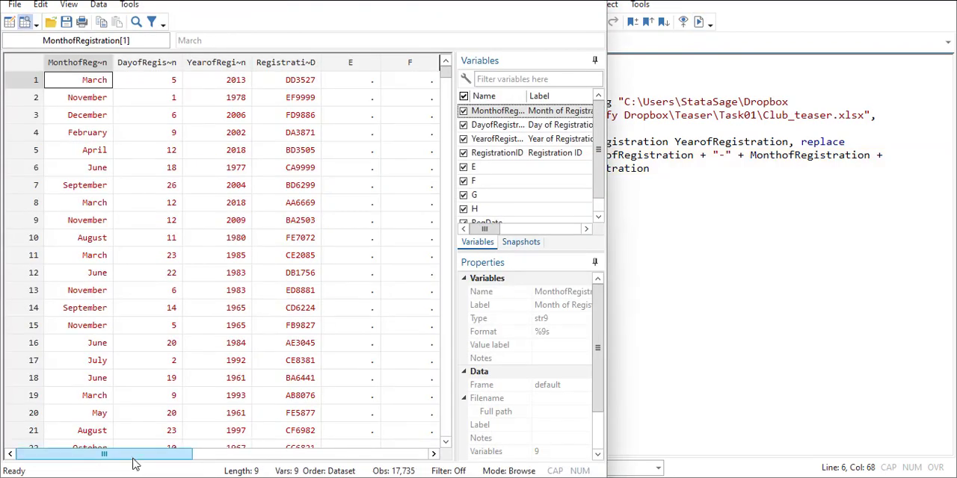
pyautogui.moveTo(132, 454); pyautogui.dragTo(329, 452)
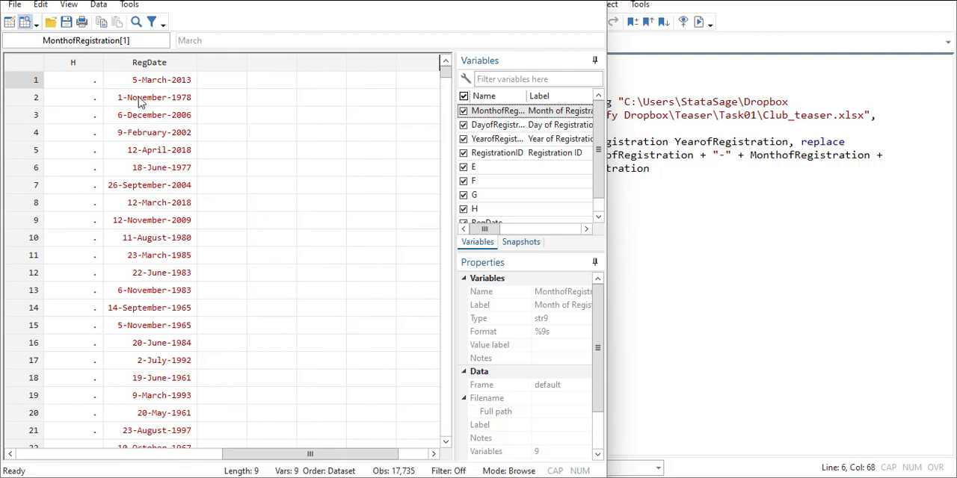
pyautogui.click(179, 80)
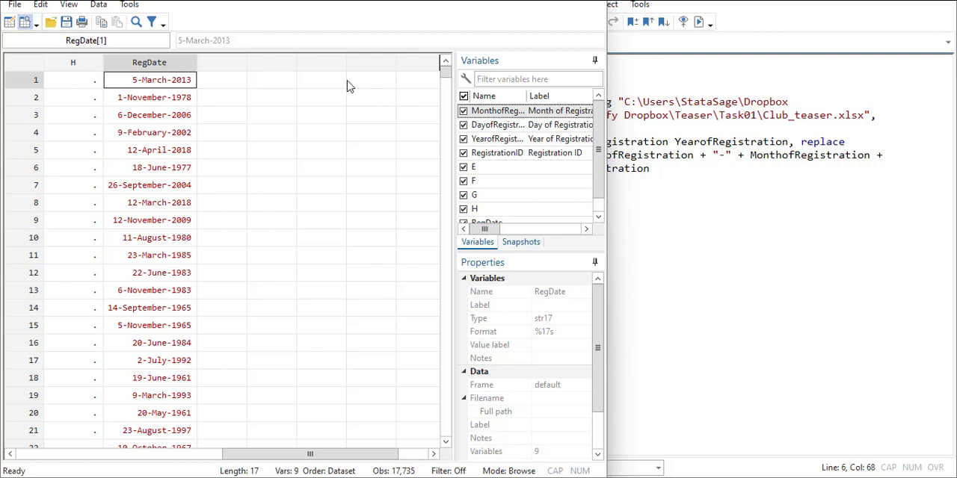
# Step: Start a "gen RegDateStata =" command below the RegDate line, leaving an empty line between them
pyautogui.click(677, 176)
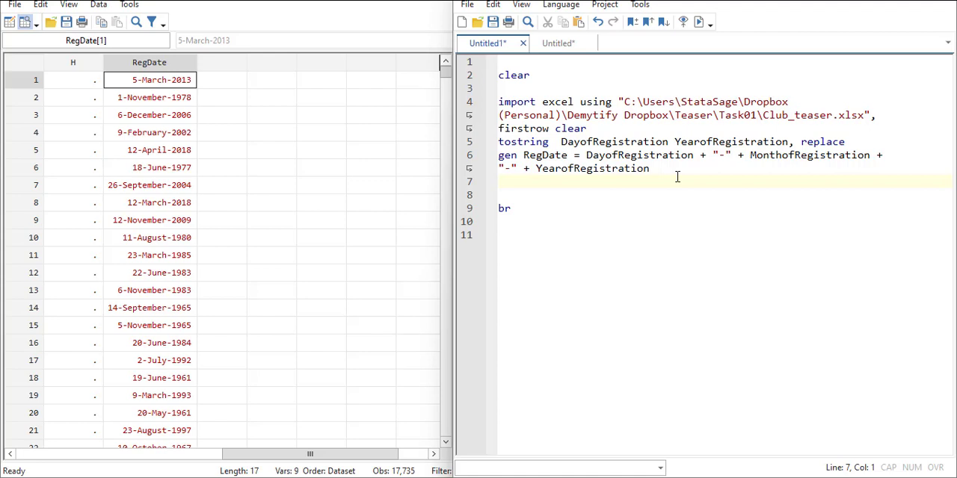
pyautogui.press('Return')
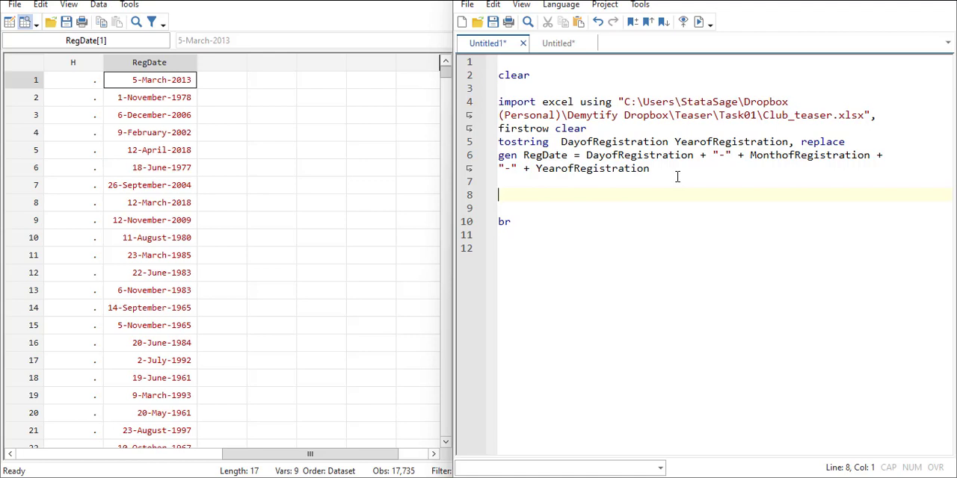
pyautogui.write('gen')
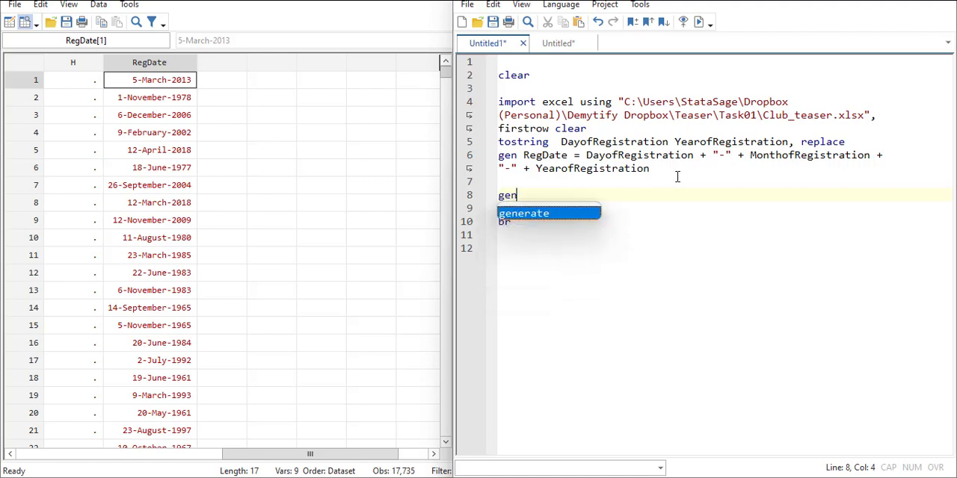
pyautogui.write(' R')
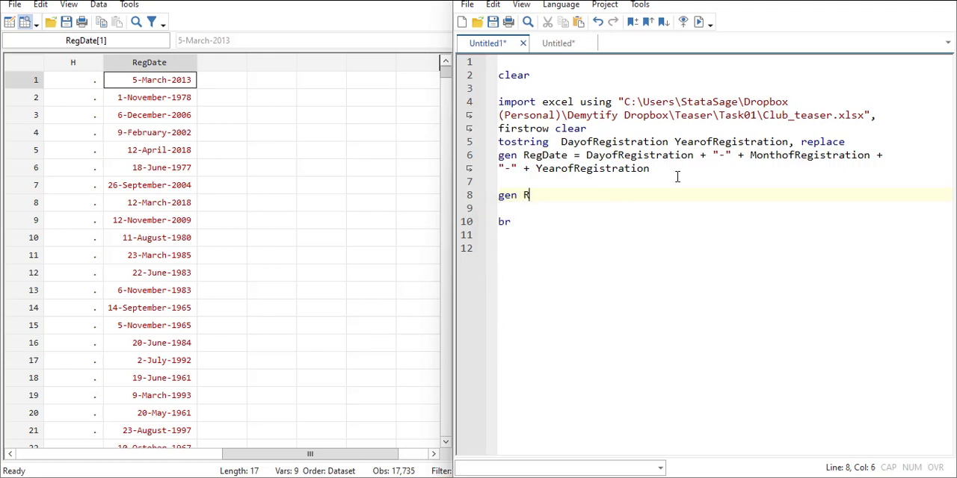
pyautogui.write('egDateA')
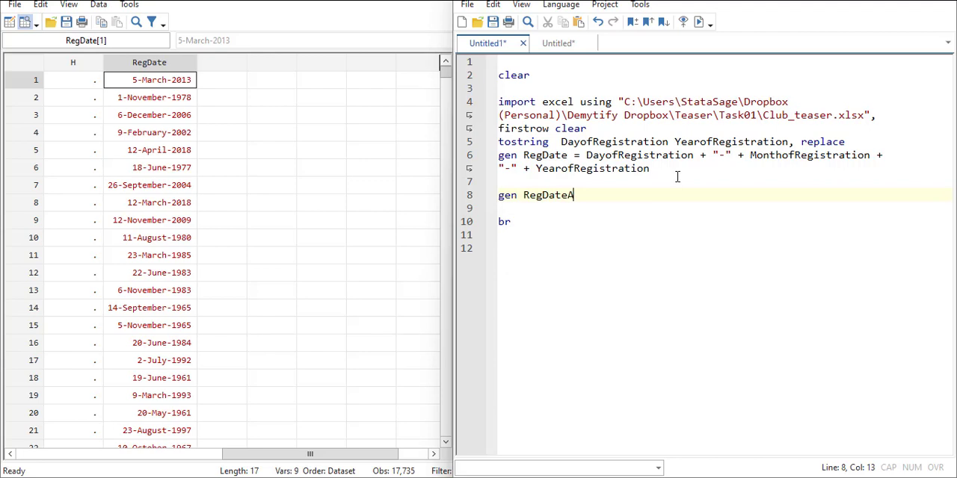
pyautogui.press('BackSpace')
pyautogui.write('Stata')
pyautogui.write('= date("')
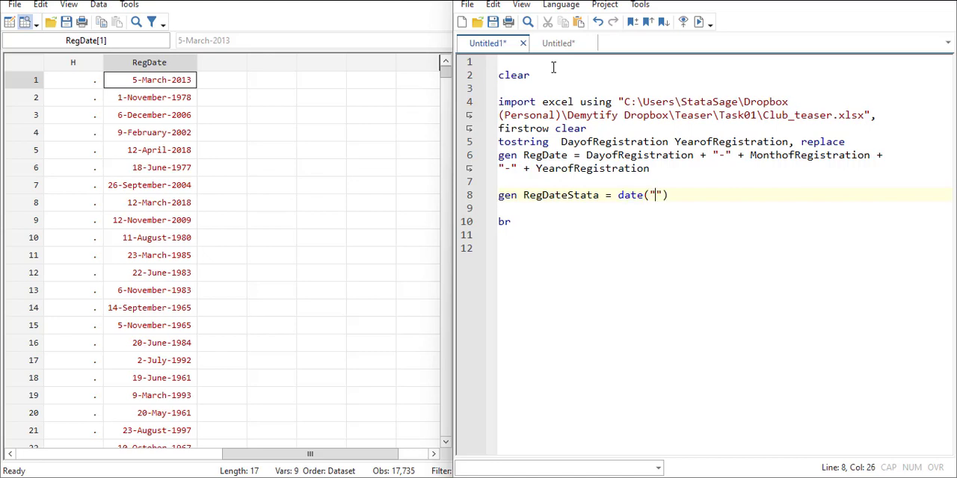
# Step: Complete the RegDateStata expression as date(RegDate,"DMY")
pyautogui.press('BackSpace')
pyautogui.write('Reg')
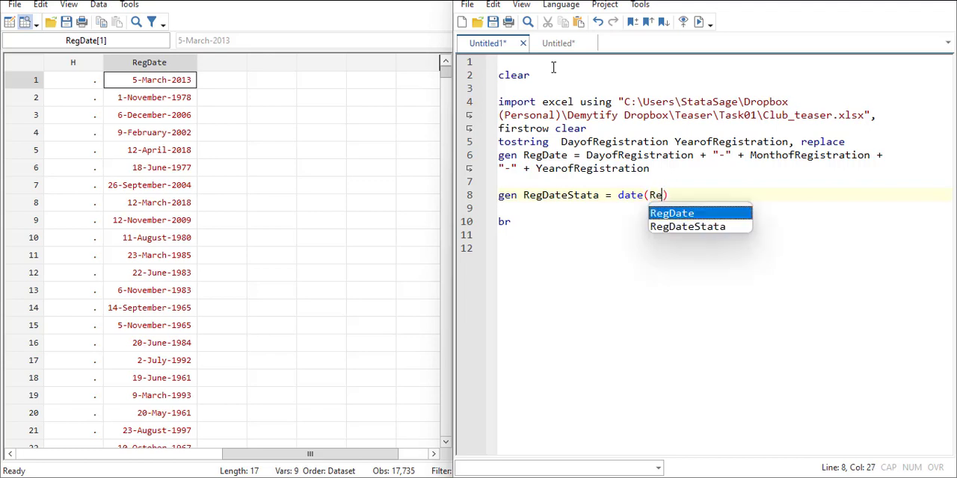
pyautogui.doubleClick(681, 214)
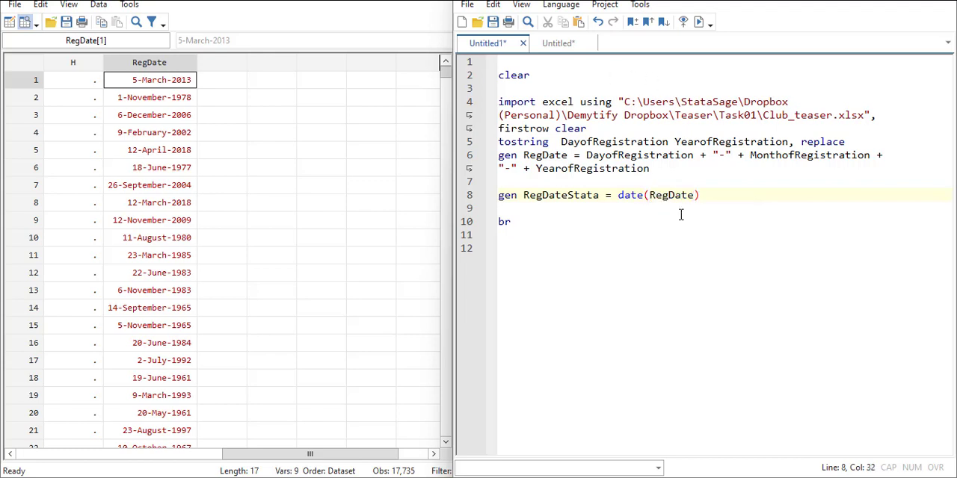
pyautogui.moveTo(674, 182); pyautogui.dragTo(499, 155)
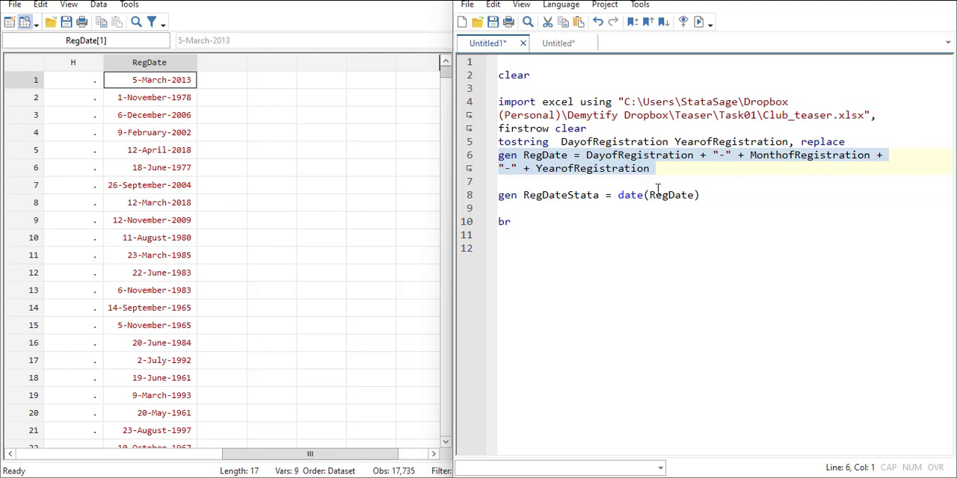
pyautogui.click(693, 199)
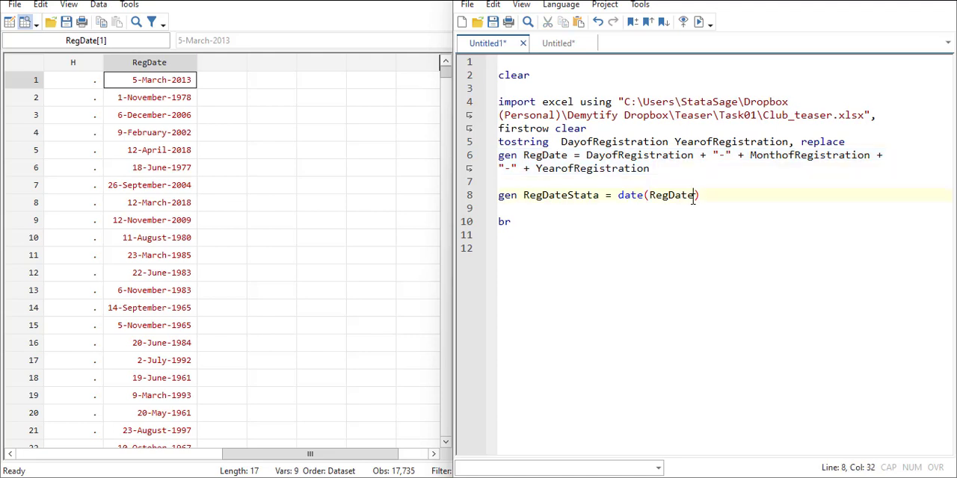
pyautogui.write(',"D')
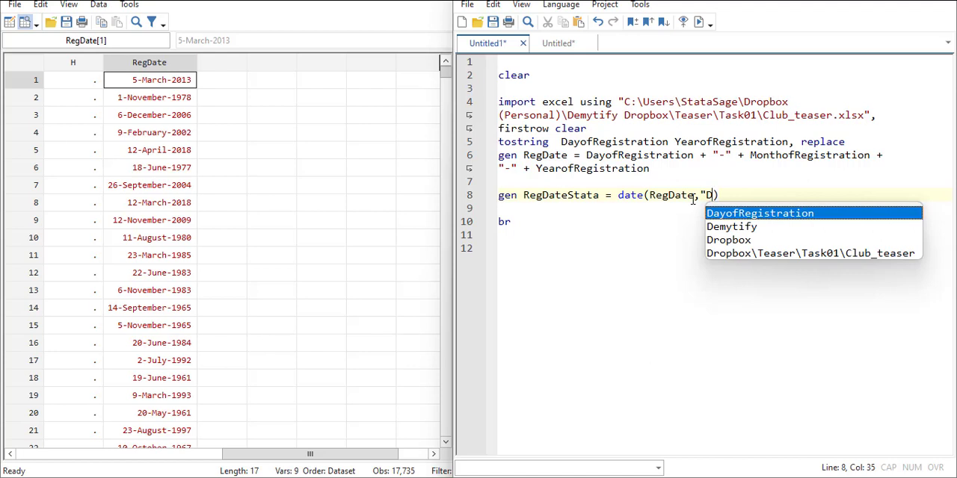
pyautogui.write('M')
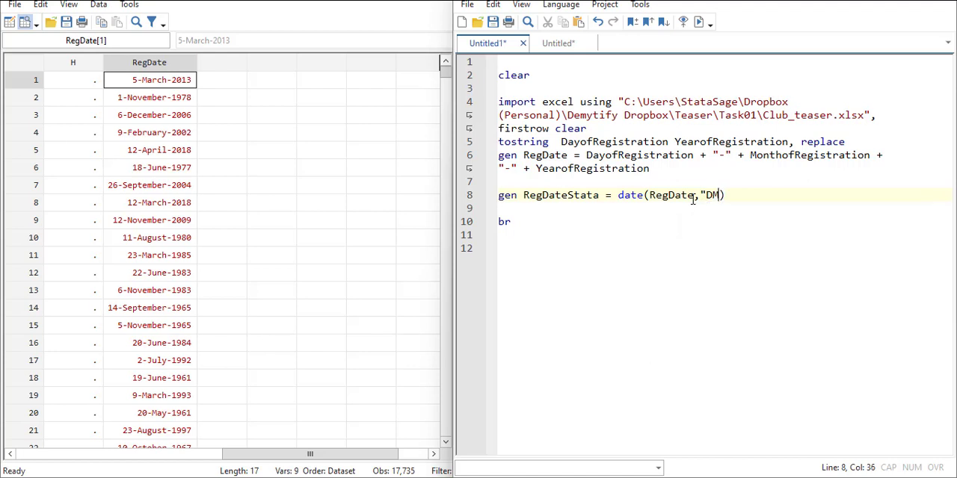
pyautogui.write('Y"')
# Step: Run the do-file lines from the start through the RegDateStata command and inspect the RegDateStata column in the data
pyautogui.moveTo(770, 196); pyautogui.dragTo(499, 105)
pyautogui.hotkey('ctrl', 'shift', 'Home')
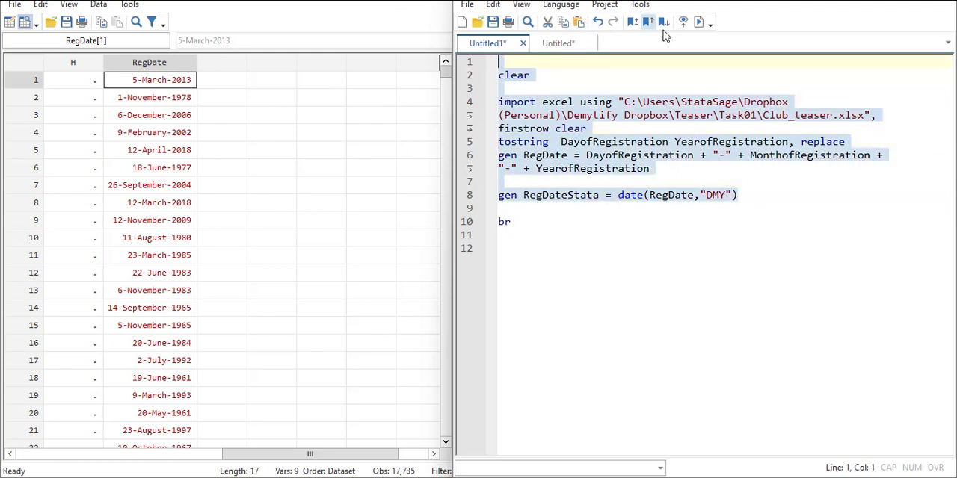
pyautogui.click(701, 23)
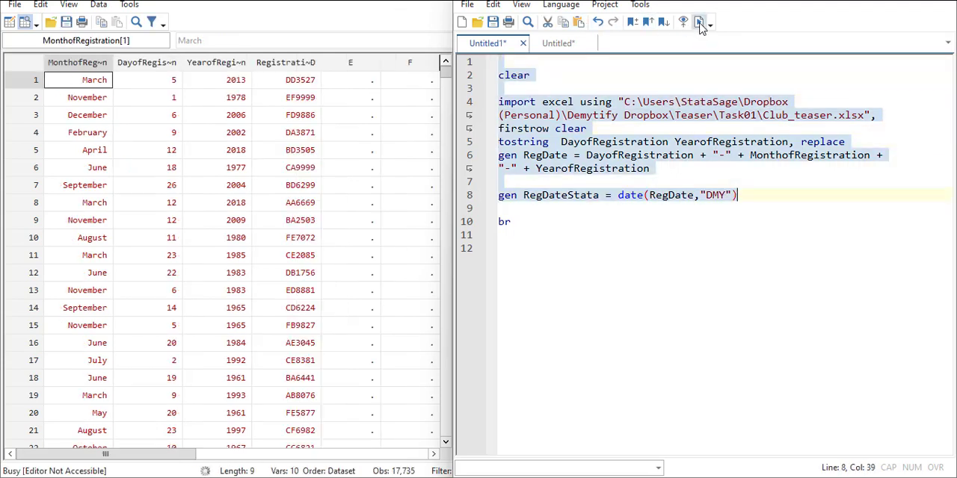
pyautogui.moveTo(150, 454); pyautogui.dragTo(296, 462)
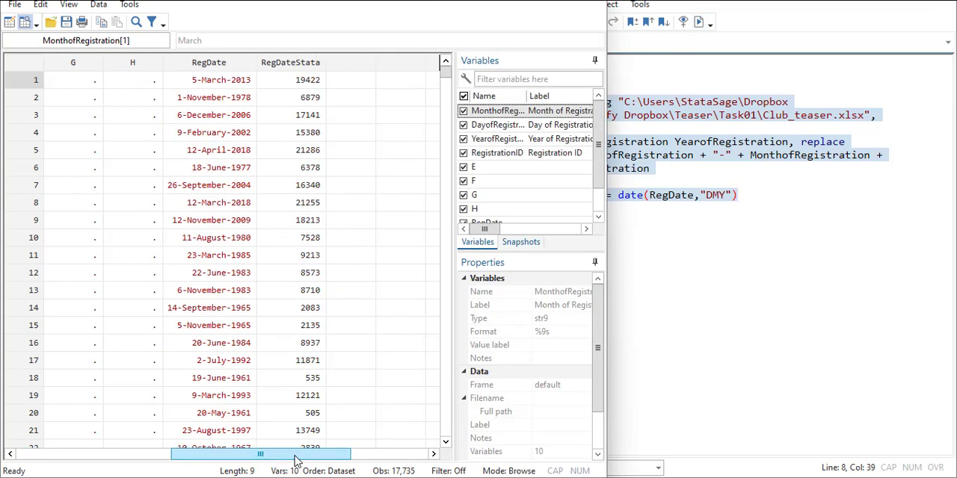
# Step: Add the command "format %td RegDateStata" directly below the gen RegDateStata line
pyautogui.click(765, 189)
pyautogui.press('Return')
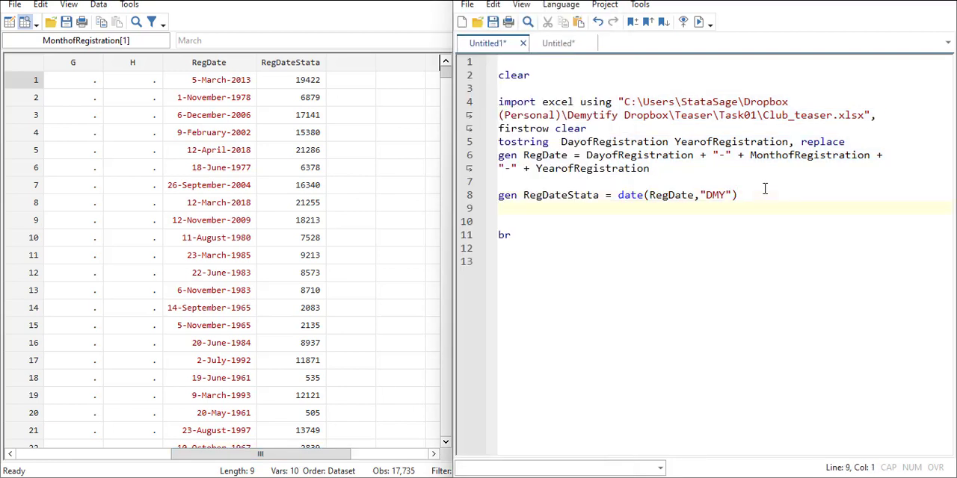
pyautogui.write('format %td')
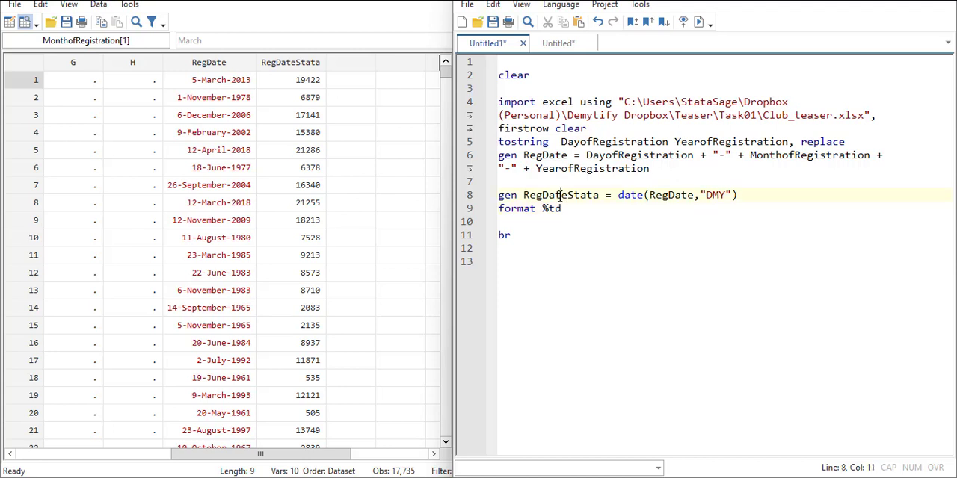
pyautogui.doubleClick(559, 196)
pyautogui.hotkey('ctrl', 'c')
pyautogui.click(579, 208)
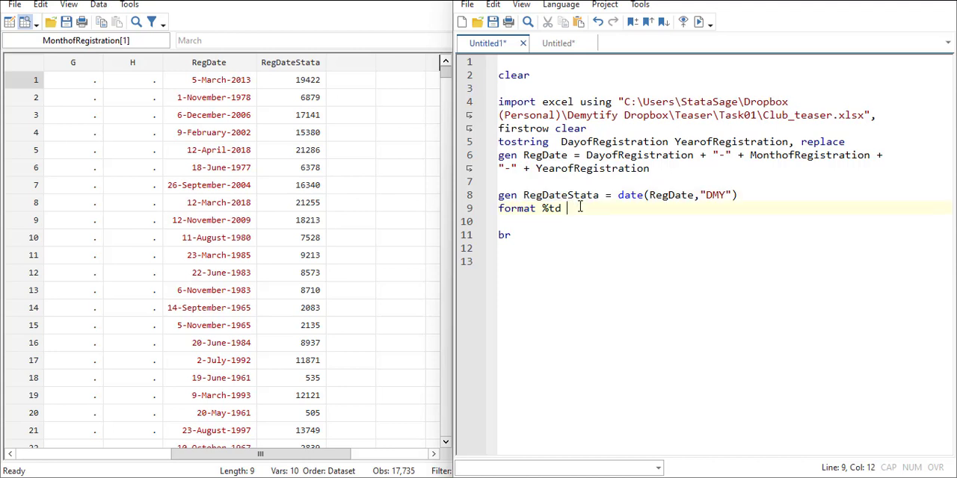
pyautogui.hotkey('ctrl', 'v')
# Step: Run the do-file from the start through the format command and bring up the RegDateStata column in the data
pyautogui.hotkey('ctrl', 'a')
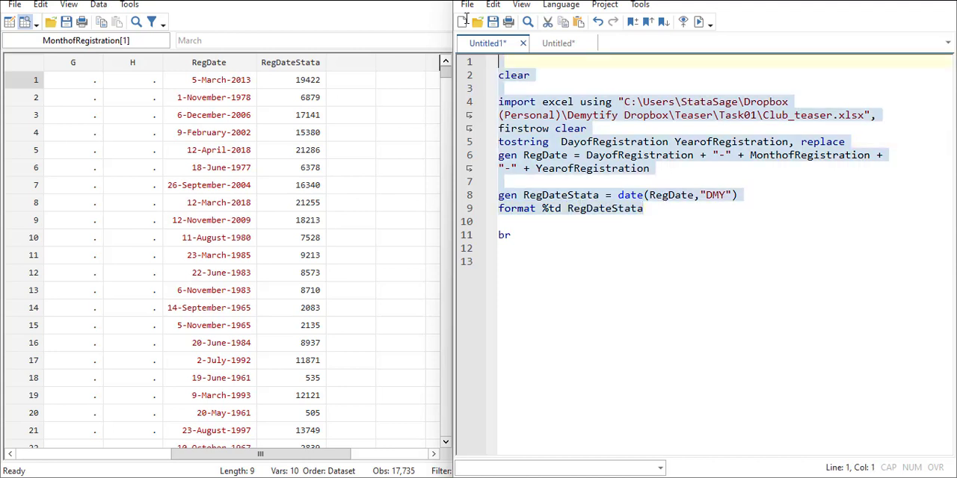
pyautogui.click(699, 22)
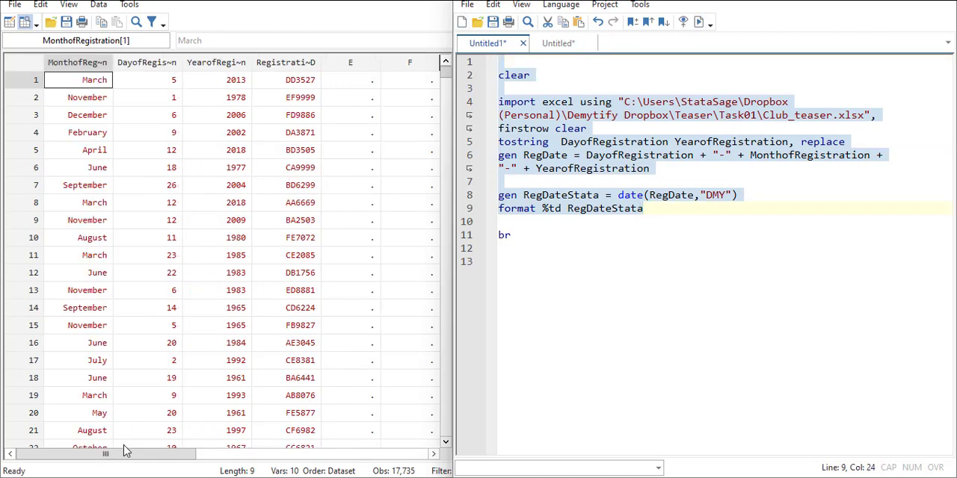
pyautogui.moveTo(124, 453); pyautogui.dragTo(278, 467)
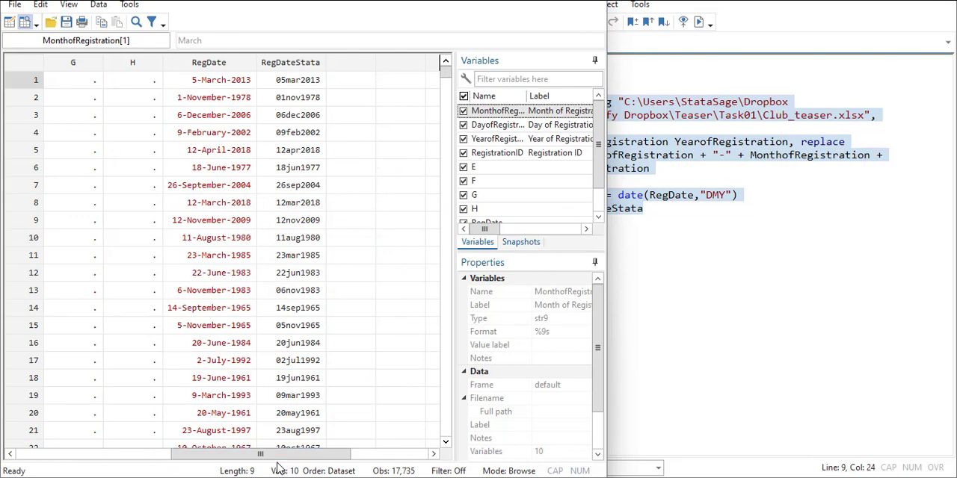
# Step: Examine the formatted RegDateStata values row by row against the RegDate strings, ending at the first observation
pyautogui.click(308, 149)
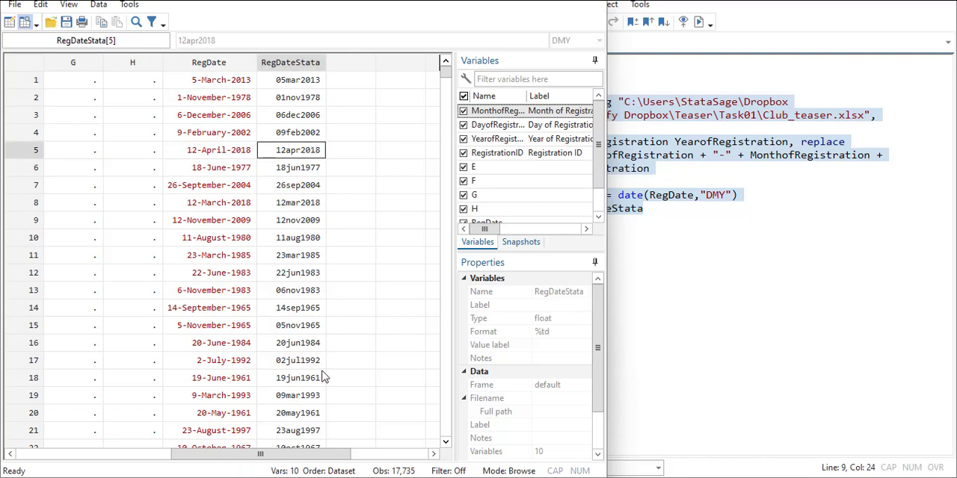
pyautogui.press('Down')
pyautogui.press('Down')
pyautogui.press('Down')
pyautogui.press('Down')
pyautogui.press('Down')
pyautogui.press('Down')
pyautogui.press('Down')
pyautogui.press('Down')
pyautogui.press('Down')
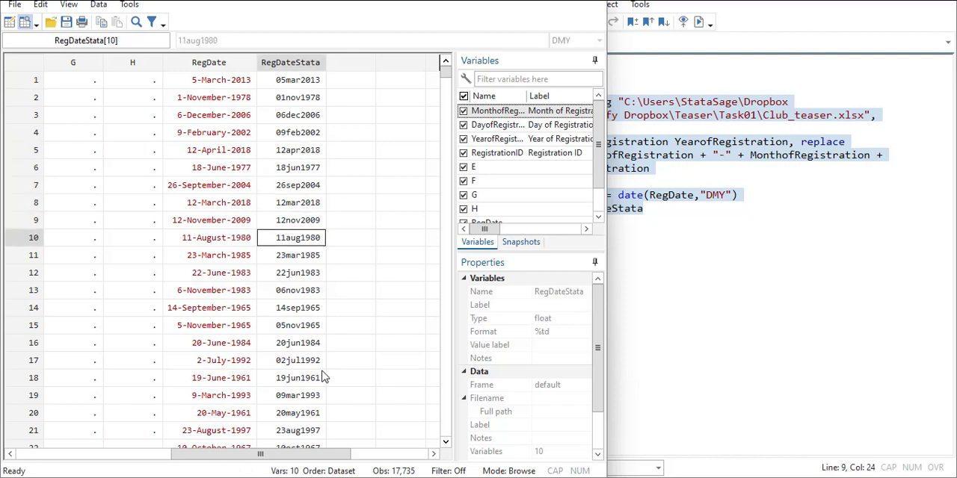
pyautogui.press('Down')
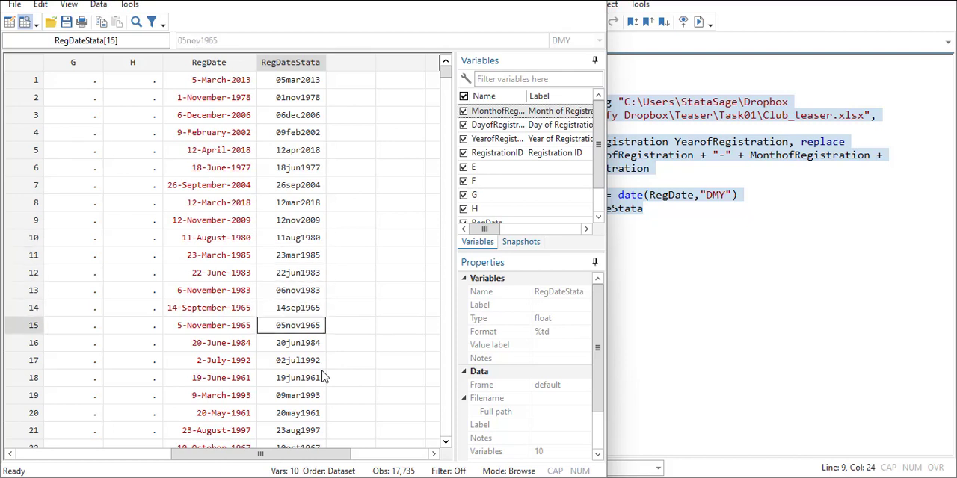
pyautogui.press('Up')
pyautogui.press('Up')
pyautogui.press('Up')
pyautogui.press('Up')
pyautogui.press('Up')
pyautogui.press('Up')
pyautogui.press('Up')
pyautogui.press('Up')
pyautogui.press('Up')
pyautogui.press('Up')
pyautogui.press('Up')
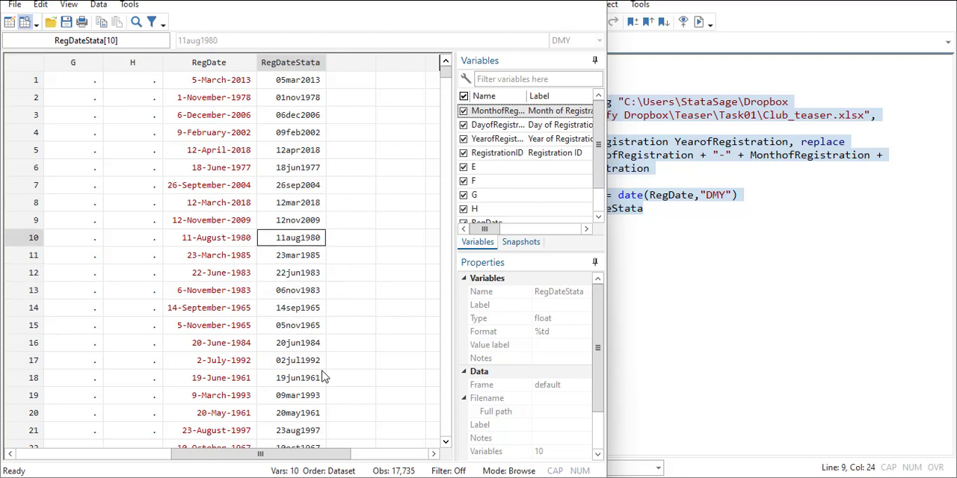
pyautogui.press('Up')
pyautogui.press('Up')
pyautogui.press('Up')
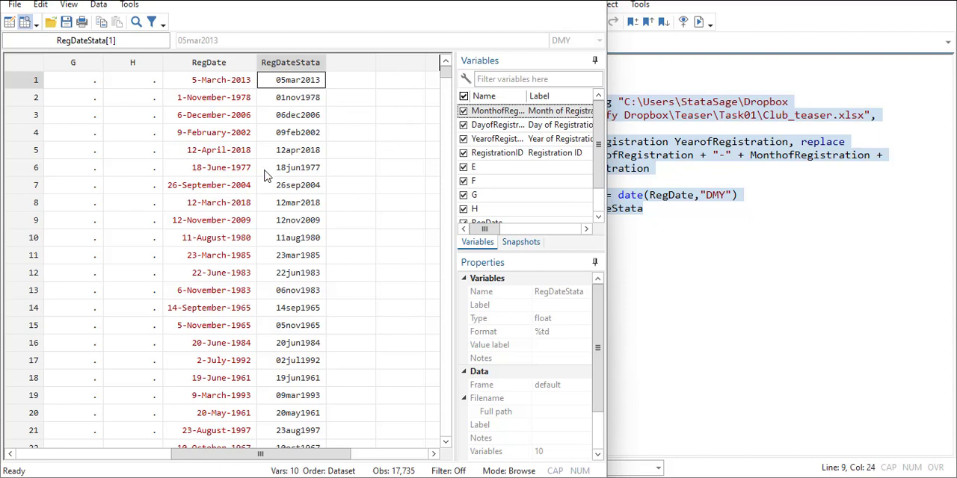
# Step: Start a sort command below the format line and cut the "format %td RegDateStata" command out of the do-file
pyautogui.click(678, 209)
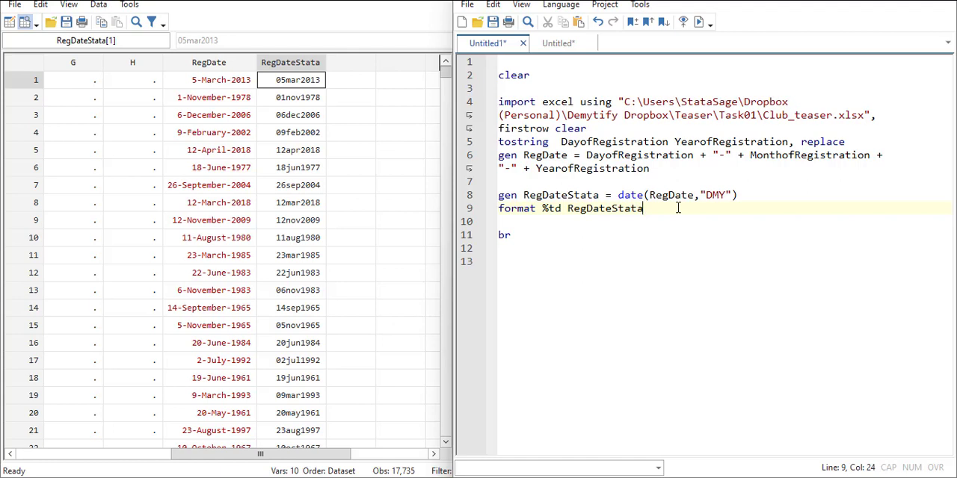
pyautogui.press('Return')
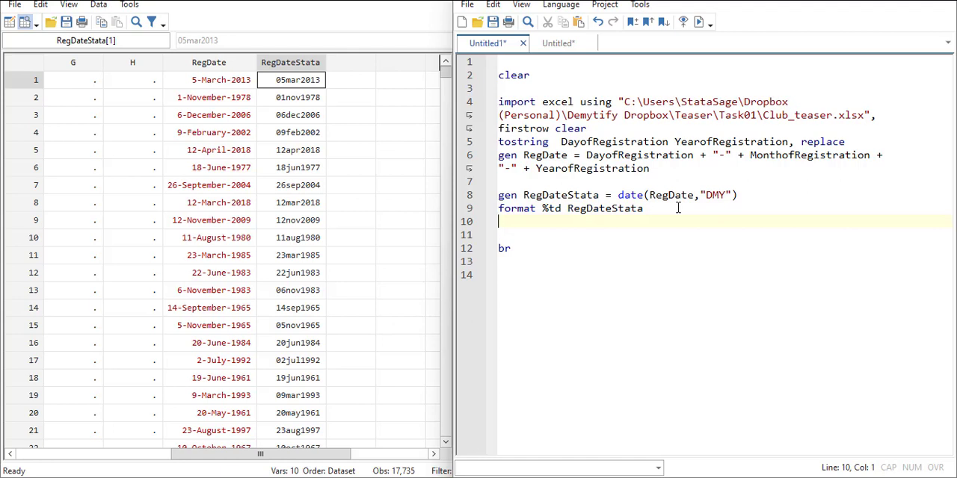
pyautogui.write('sort')
pyautogui.moveTo(665, 207); pyautogui.dragTo(491, 208)
pyautogui.hotkey('ctrl', 'x')
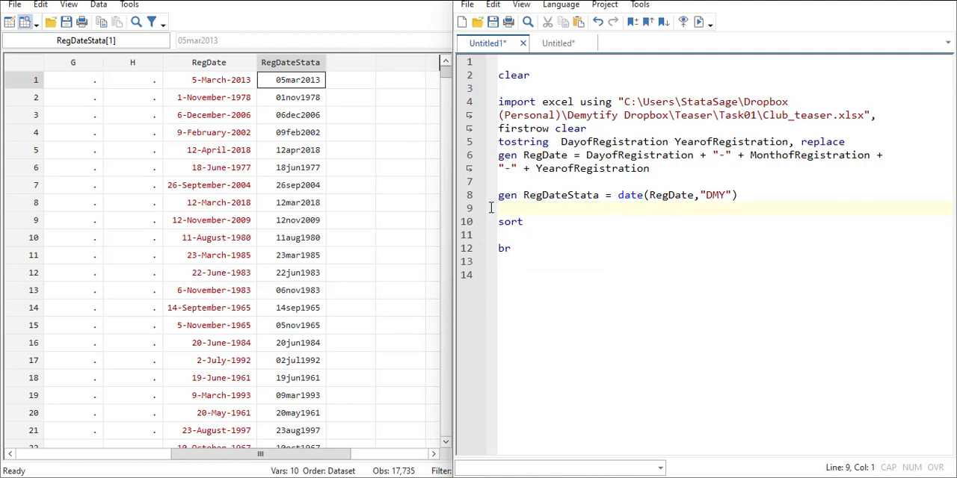
# Step: Copy YearofRegistration from the RegDate command into the sort command as its variable
pyautogui.doubleClick(591, 168)
pyautogui.hotkey('ctrl', 'c')
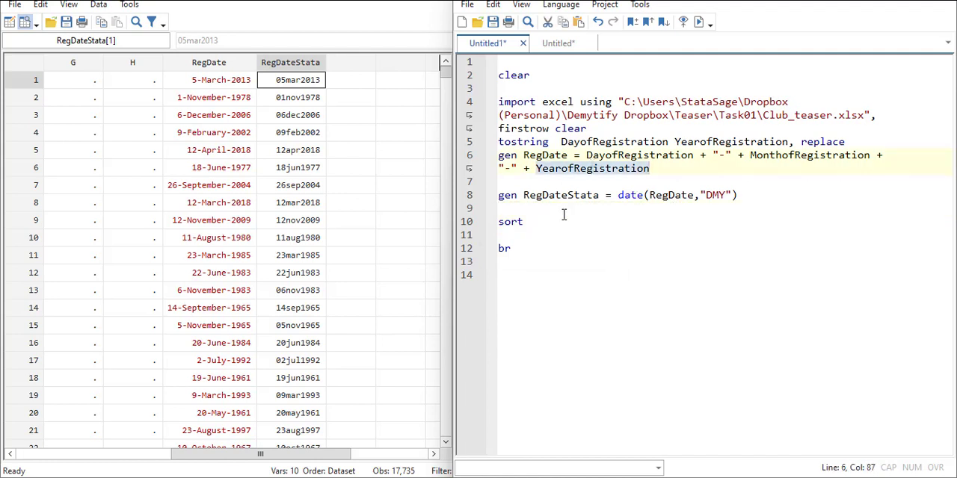
pyautogui.click(541, 225)
pyautogui.hotkey('ctrl', 'v')
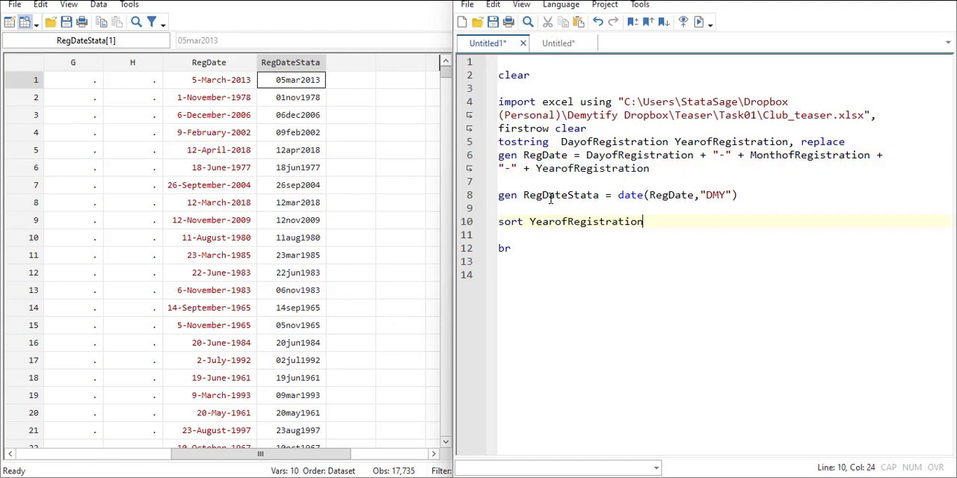
# Step: Add RegDateStata as the second variable of the sort command after YearofRegistration and run the do-file
pyautogui.doubleClick(550, 196)
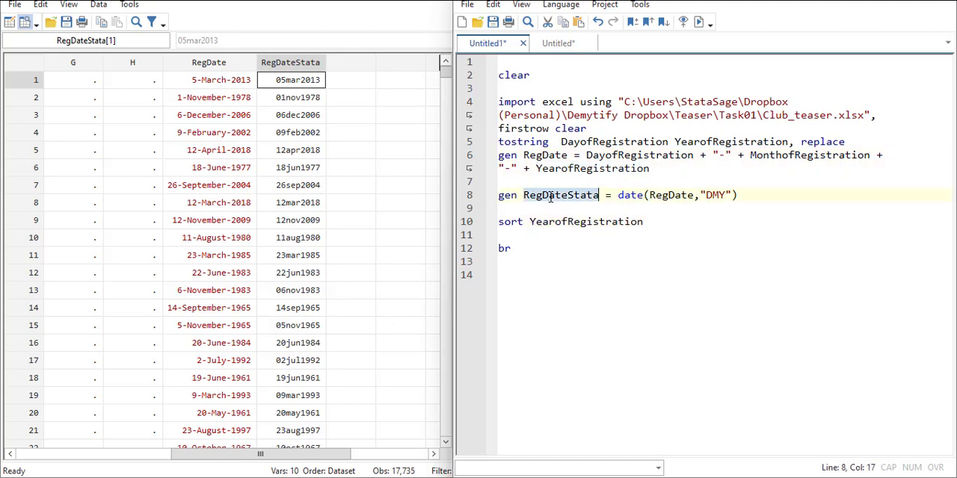
pyautogui.click(679, 222)
pyautogui.hotkey('ctrl', 'v')
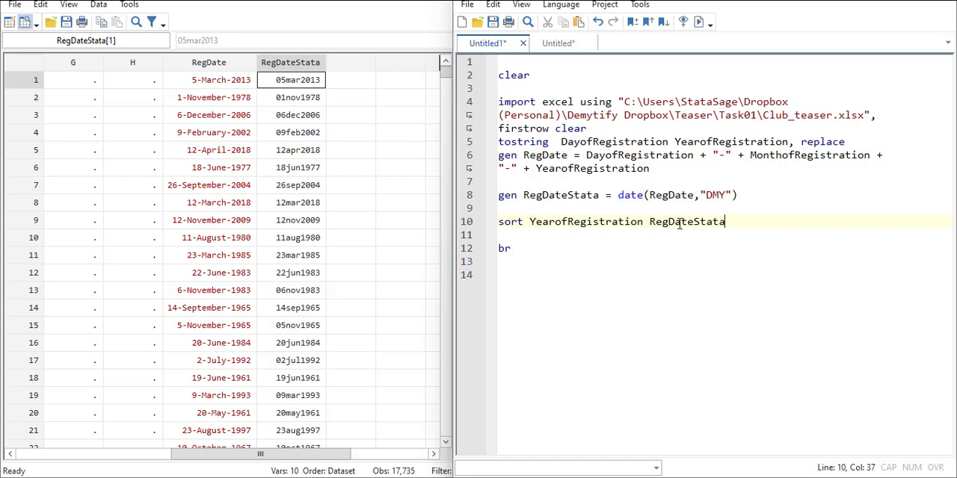
pyautogui.click(699, 23)
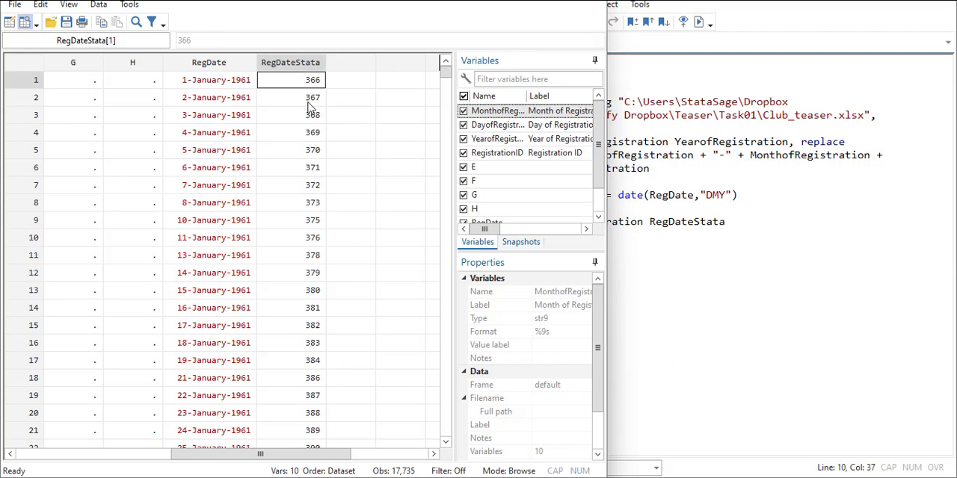
# Step: Examine the first sorted RegDateStata values against the RegDate strings, ending at the first observation
pyautogui.click(309, 101)
pyautogui.press('Down')
pyautogui.press('Down')
pyautogui.press('Down')
pyautogui.press('Down')
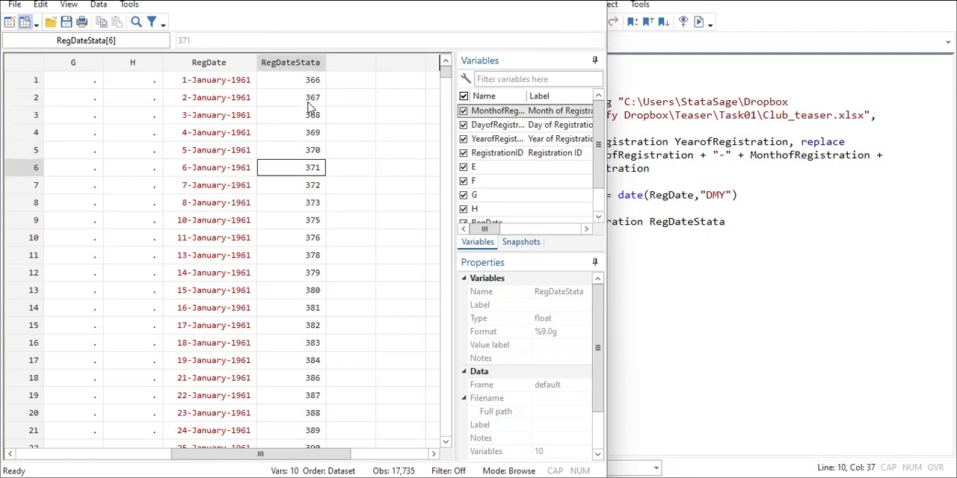
pyautogui.press('Up')
pyautogui.press('Up')
pyautogui.press('Up')
pyautogui.press('Up')
pyautogui.press('Up')
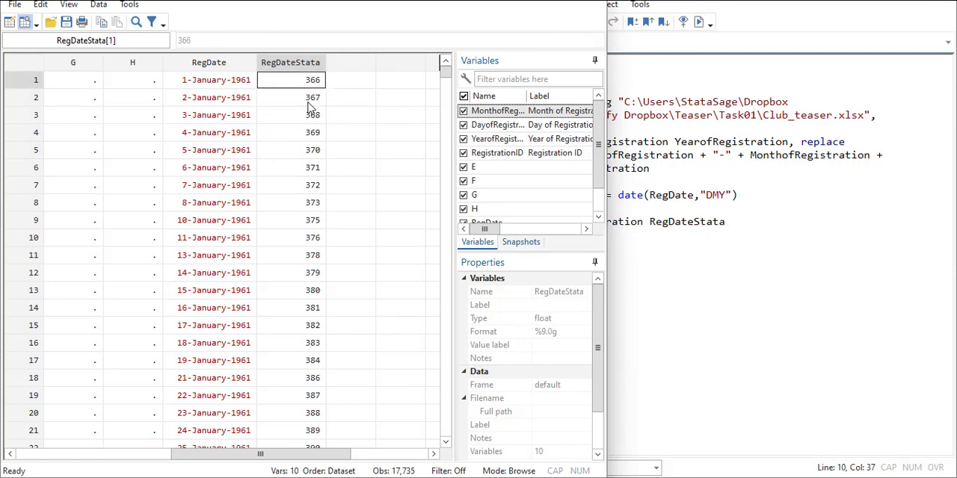
# Step: Start a bysort command below the sort line with YearofRegistration as its variable, followed by an equals sign
pyautogui.click(764, 222)
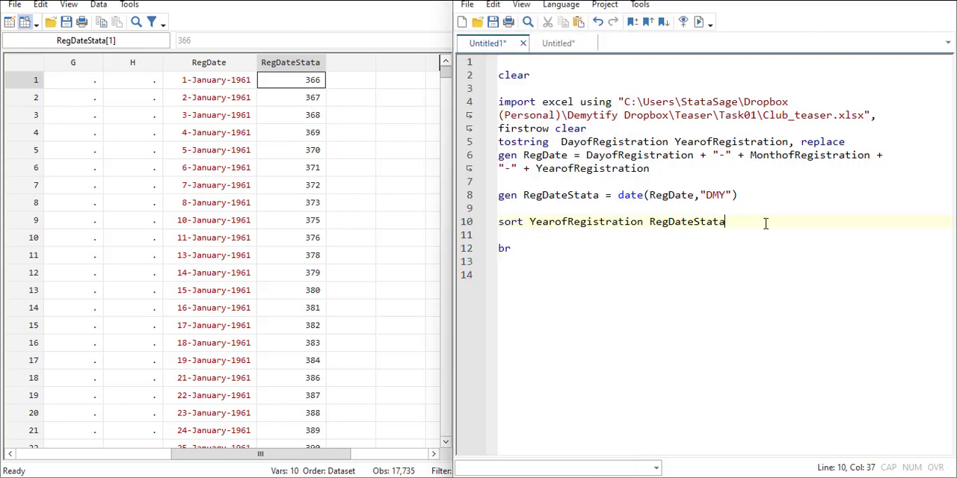
pyautogui.press('Return')
pyautogui.write('by')
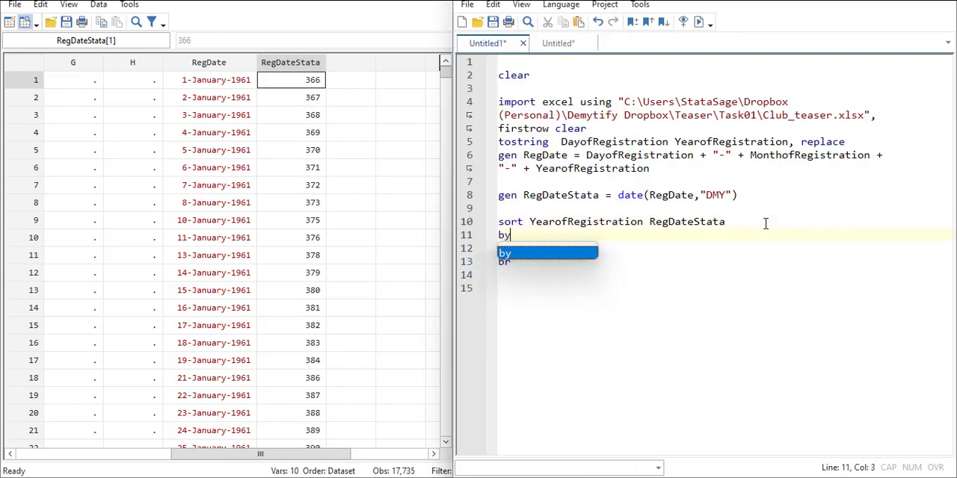
pyautogui.write('sort')
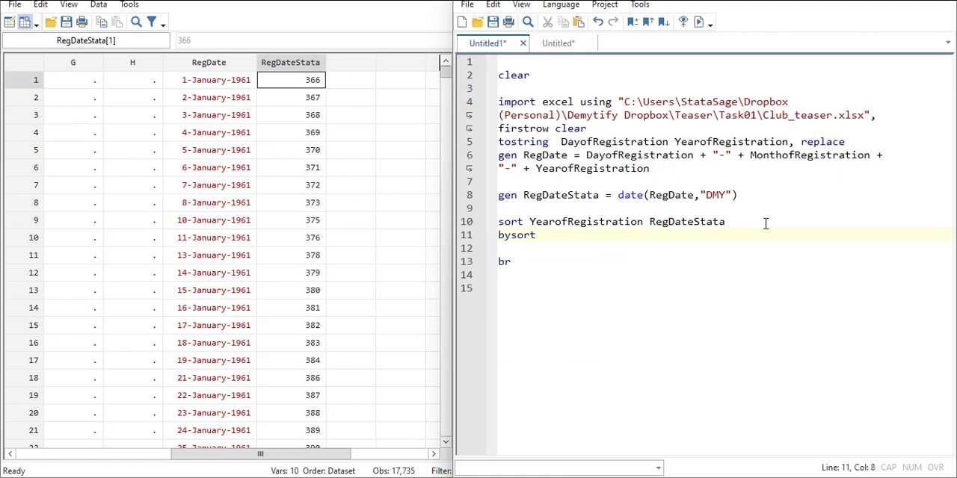
pyautogui.doubleClick(589, 218)
pyautogui.click(568, 238)
pyautogui.hotkey('ctrl', 'v')
pyautogui.write('= ')
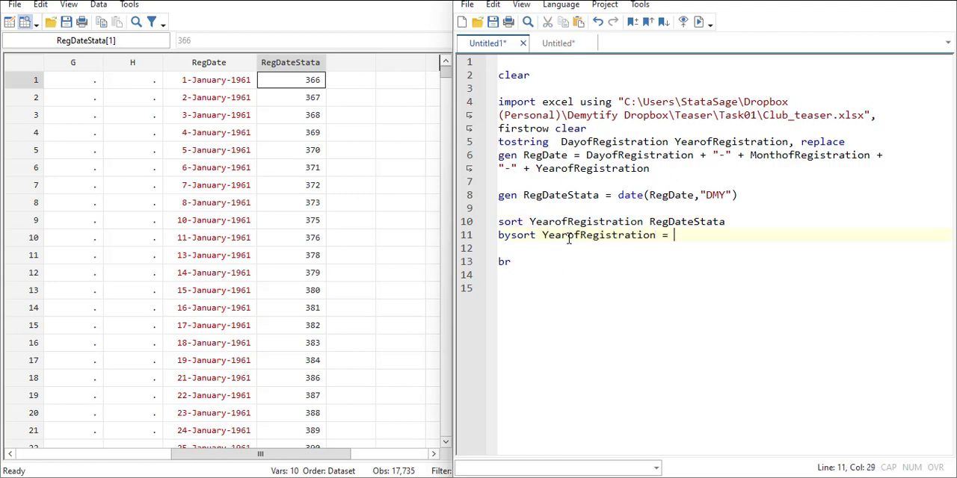
pyautogui.write('y')
# Step: Complete the bysort line with the expression "Year_serial = _n"
pyautogui.press('BackSpace')
pyautogui.write('Year')
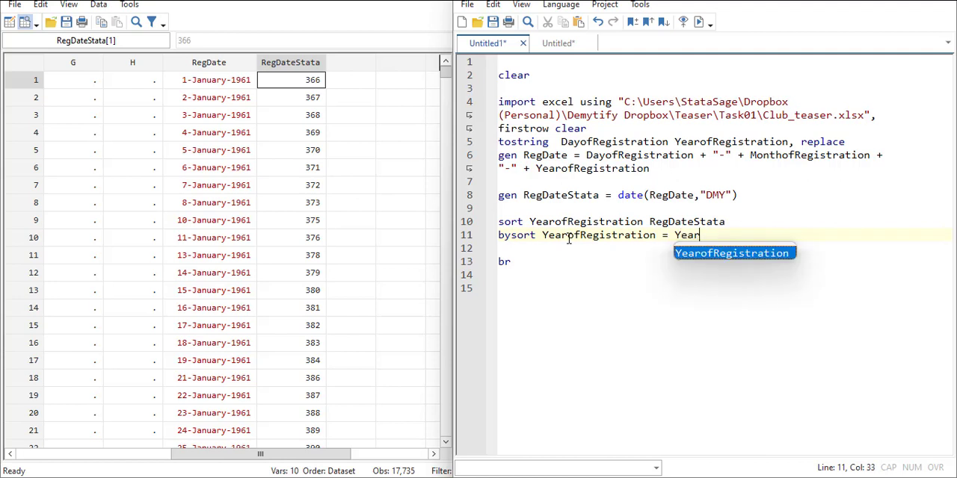
pyautogui.write('_serial ')
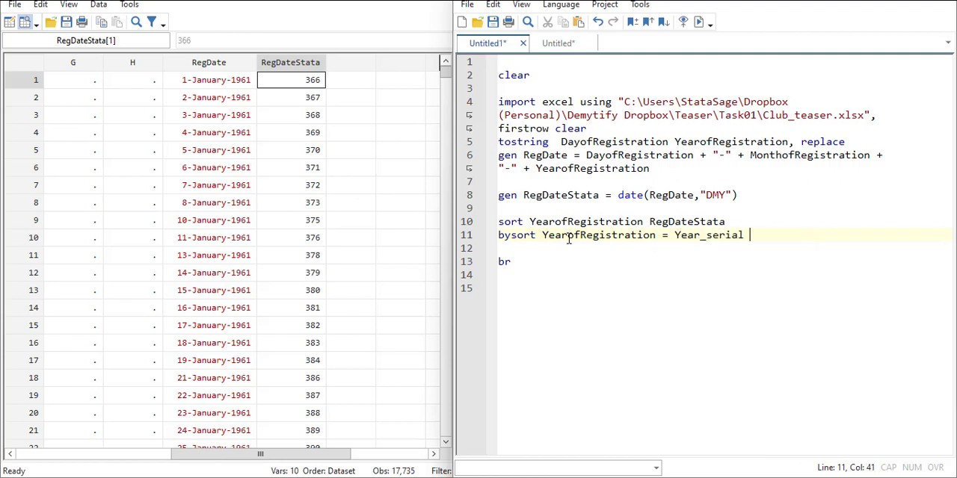
pyautogui.write('= _n')
# Step: Replace the equals sign after YearofRegistration in the bysort line with a colon
pyautogui.click(247, 346)
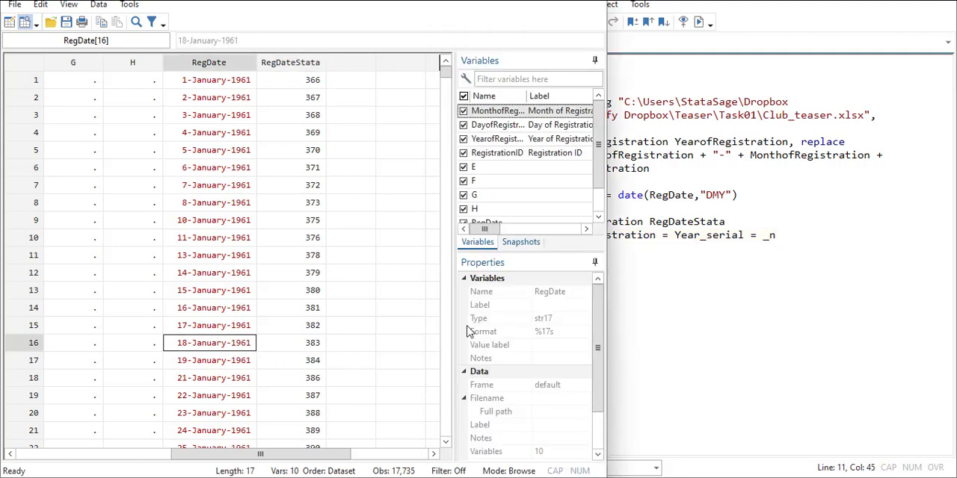
pyautogui.click(678, 245)
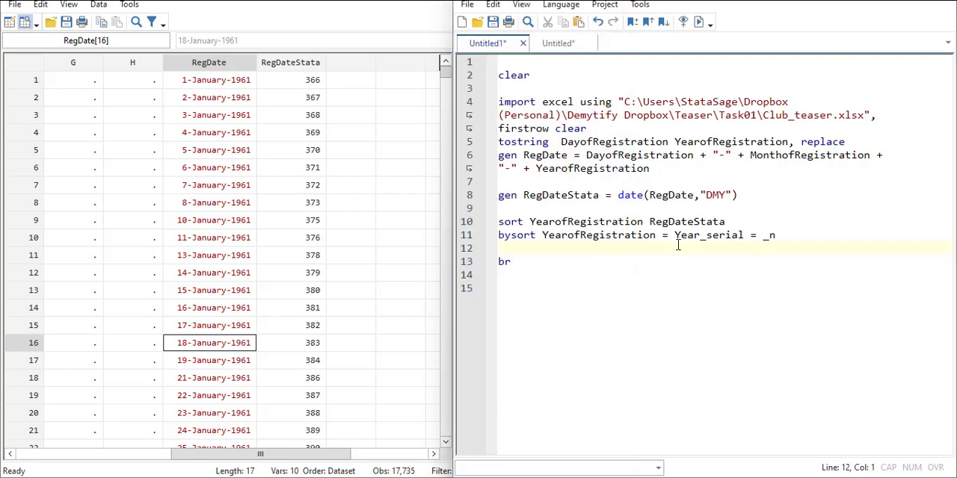
pyautogui.click(669, 235)
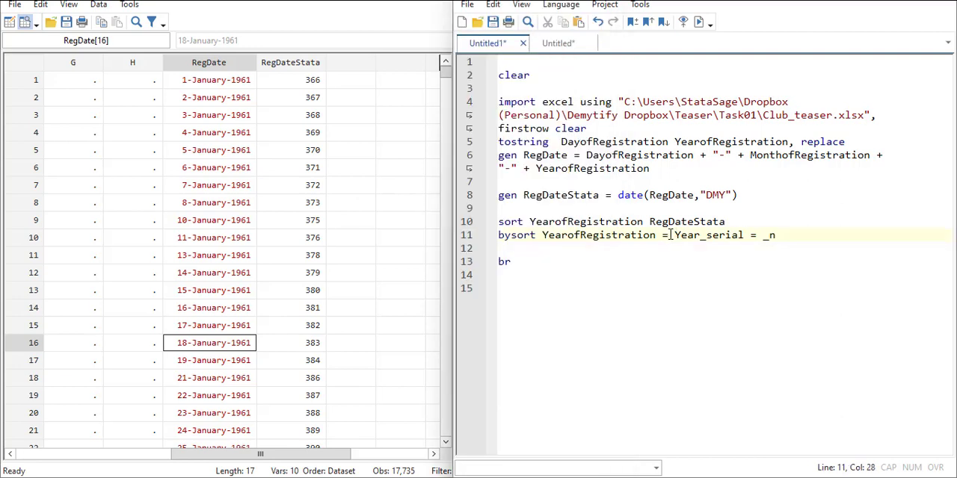
pyautogui.press('BackSpace')
pyautogui.write(':')
# Step: Examine the month, day and year columns of the sorted data down to where the registration year changes from 1961 to 1962
pyautogui.click(266, 292)
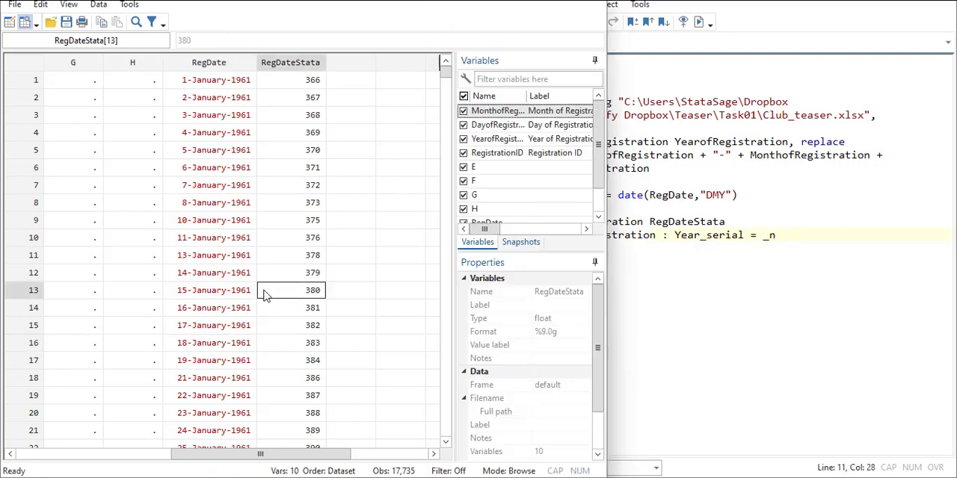
pyautogui.press('Left')
pyautogui.press('Left')
pyautogui.press('Left')
pyautogui.press('Left')
pyautogui.press('Left')
pyautogui.press('Left')
pyautogui.press('Left')
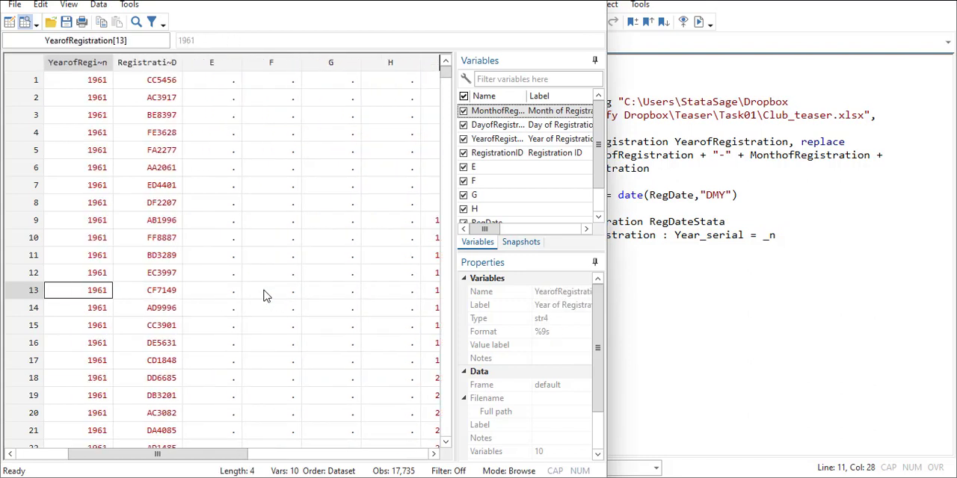
pyautogui.press('Left')
pyautogui.press('Left')
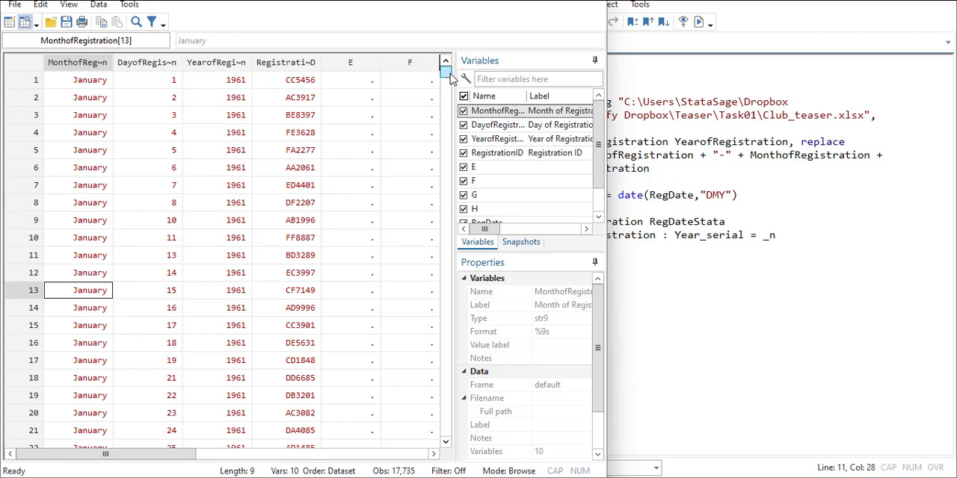
pyautogui.moveTo(450, 78)
pyautogui.mouseDown()
pyautogui.moveTo(447, 96)
pyautogui.moveTo(446, 81)
pyautogui.mouseUp()
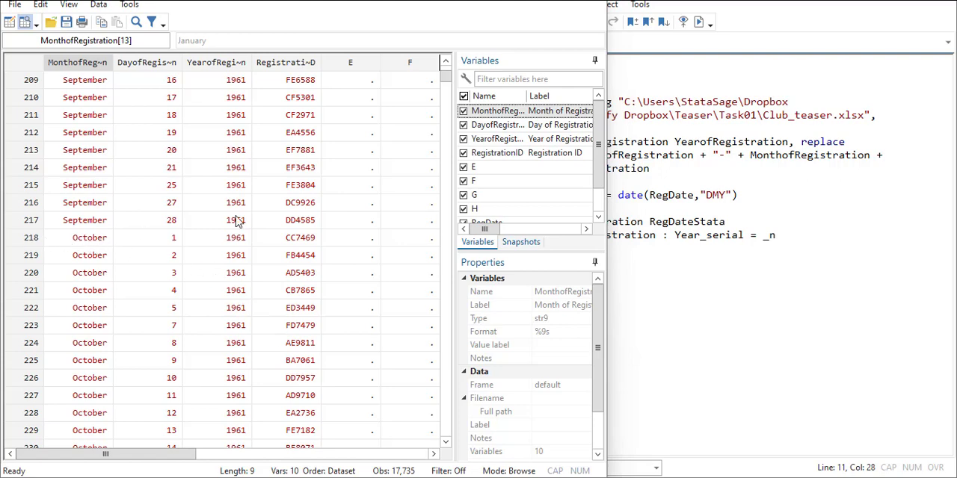
pyautogui.scroll(-20, 236, 221)
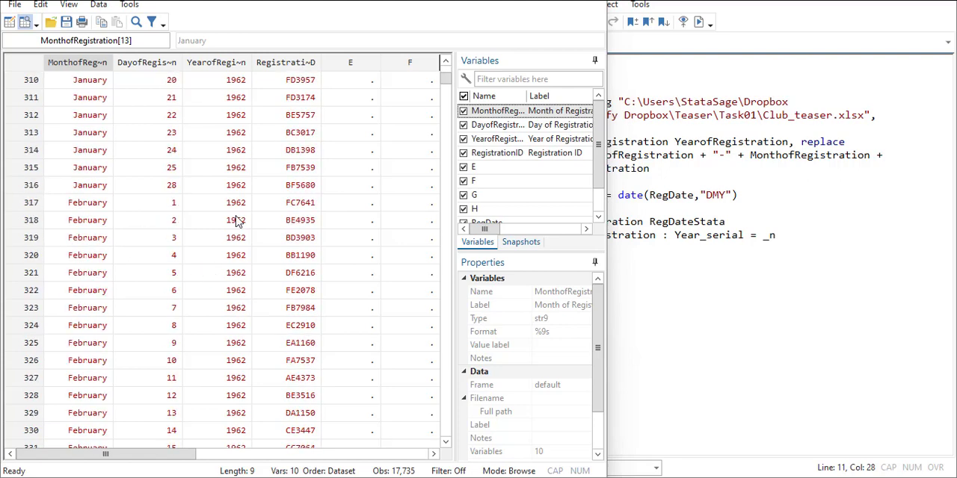
pyautogui.scroll(-2, 236, 220)
pyautogui.scroll(10, 236, 220)
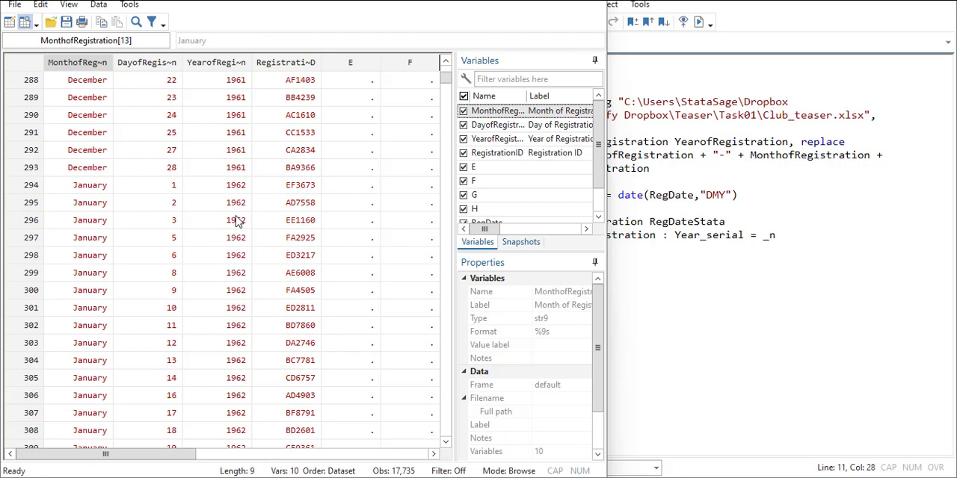
# Step: Examine the first January 1962 records across to RegDate and RegDateStata, ending back at the 1-January-1962 record's YearofRegistration value
pyautogui.click(99, 207)
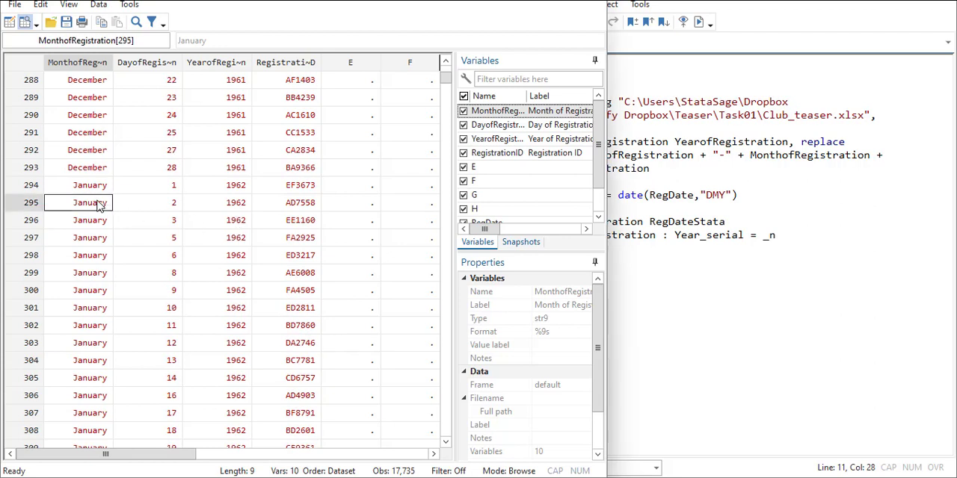
pyautogui.press('Down')
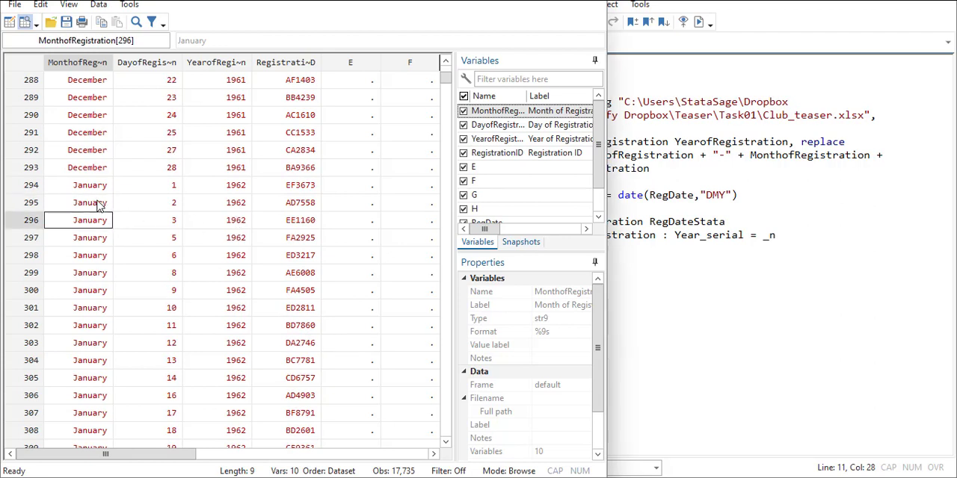
pyautogui.press('Right')
pyautogui.press('Right')
pyautogui.press('Right')
pyautogui.press('Right')
pyautogui.press('Right')
pyautogui.press('Right')
pyautogui.press('Right')
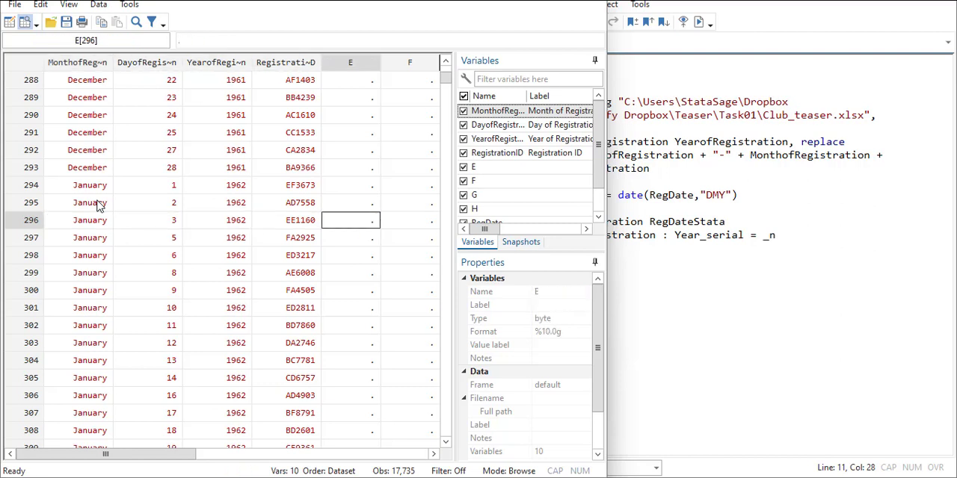
pyautogui.press('Right')
pyautogui.press('Right')
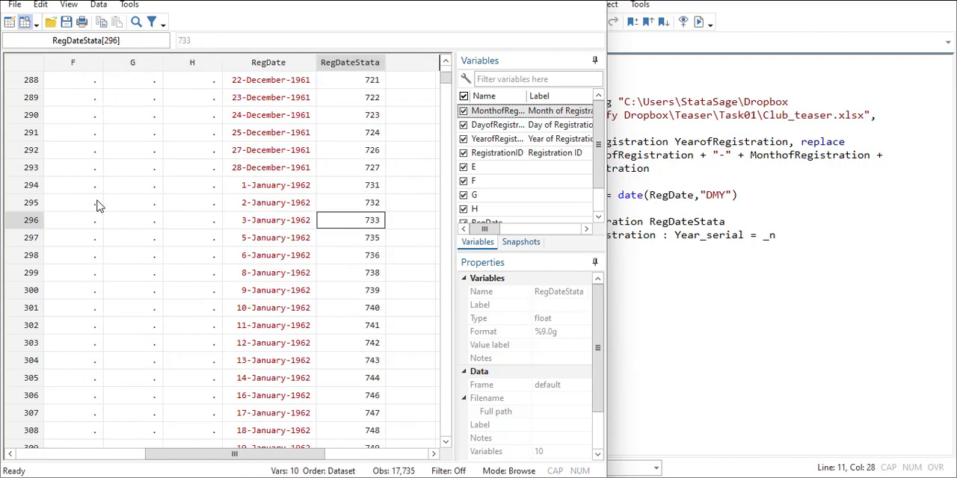
pyautogui.click(271, 192)
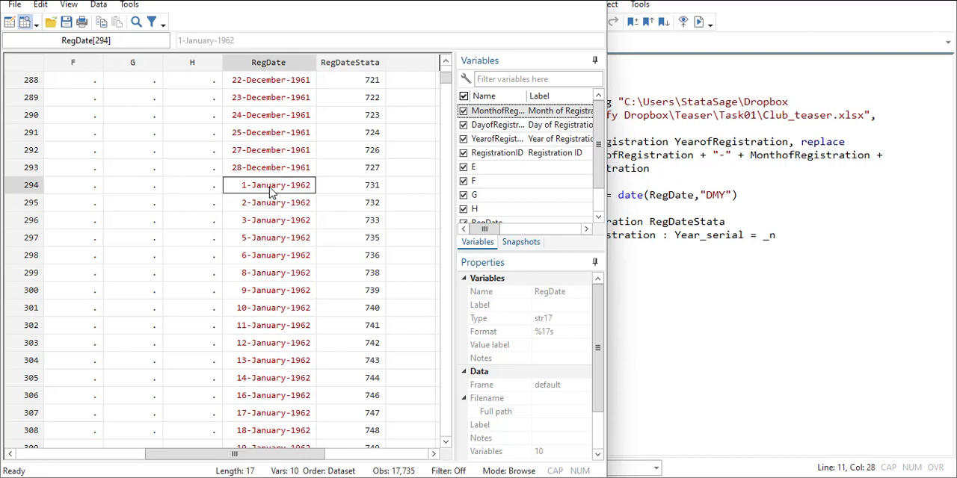
pyautogui.press('Left')
pyautogui.press('Left')
pyautogui.press('Left')
pyautogui.press('Left')
pyautogui.press('Left')
pyautogui.press('Left')
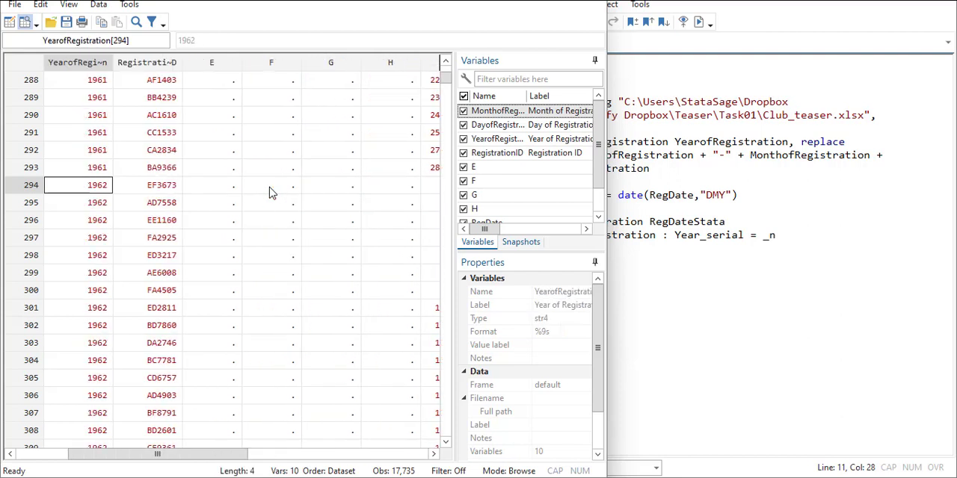
# Step: Review the do-file's commands one by one from the bysort line up to the clear command
pyautogui.click(801, 235)
pyautogui.moveTo(763, 234); pyautogui.dragTo(481, 235)
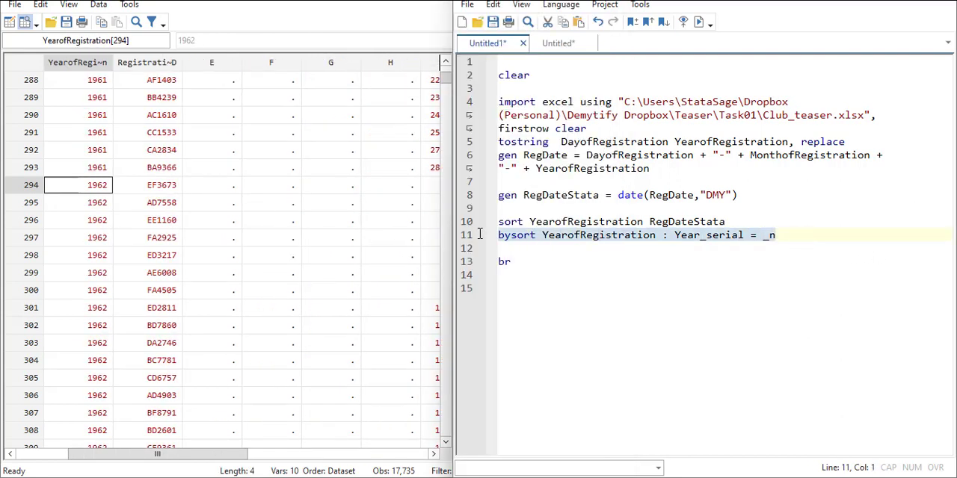
pyautogui.moveTo(729, 222); pyautogui.dragTo(493, 222)
pyautogui.moveTo(761, 196); pyautogui.dragTo(466, 199)
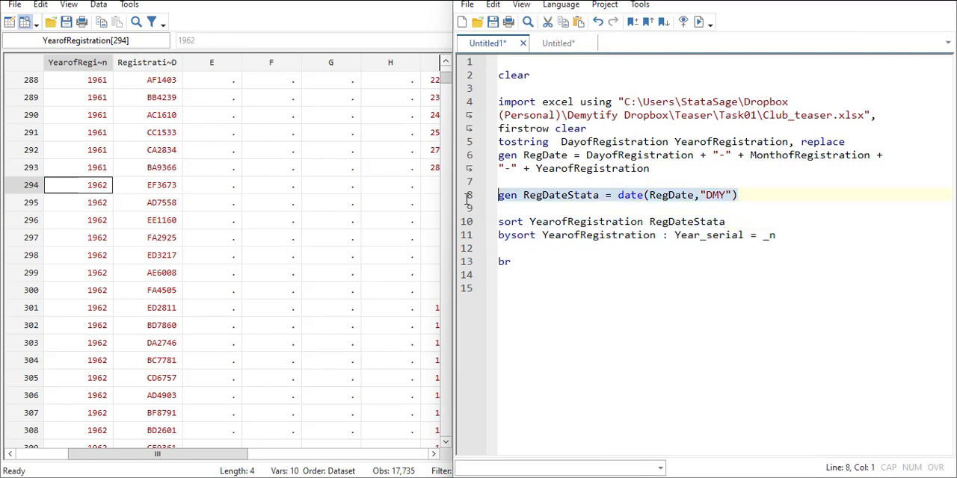
pyautogui.click(662, 173)
pyautogui.moveTo(662, 172); pyautogui.dragTo(471, 156)
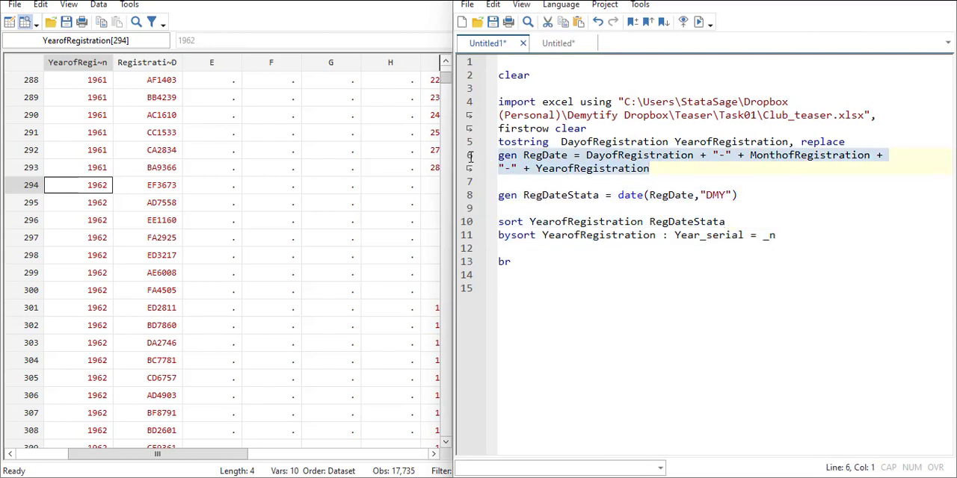
pyautogui.click(629, 142)
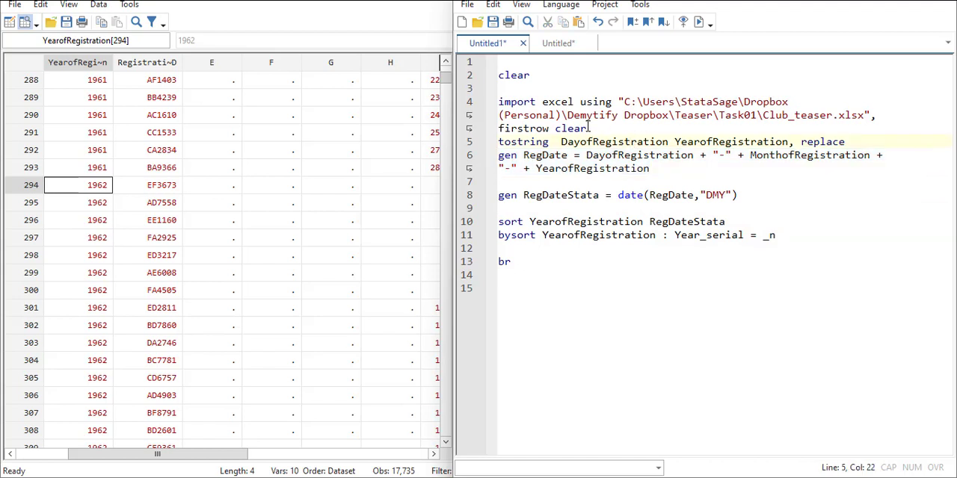
pyautogui.moveTo(589, 128); pyautogui.dragTo(483, 102)
pyautogui.moveTo(553, 73); pyautogui.dragTo(486, 74)
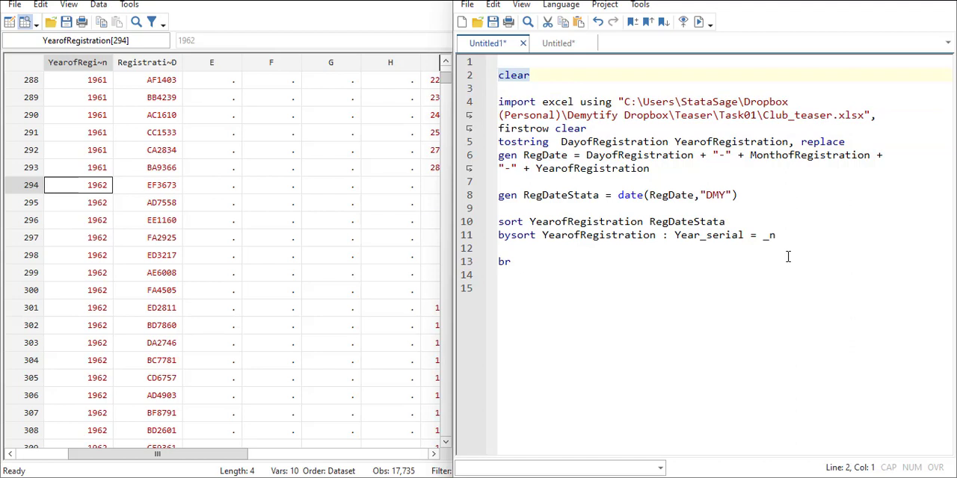
# Step: Run the do-file with the bysort line and check the data beyond RegDateStata for a Year_serial column
pyautogui.click(791, 236)
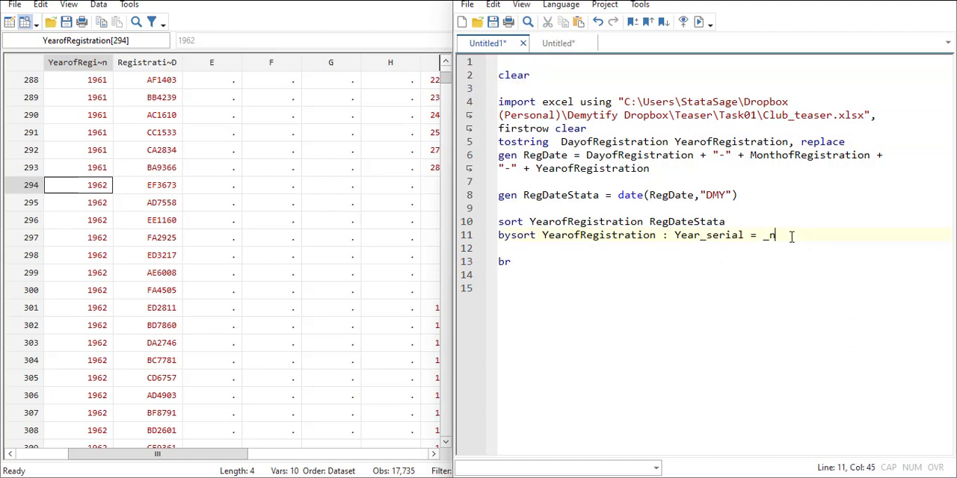
pyautogui.click(700, 23)
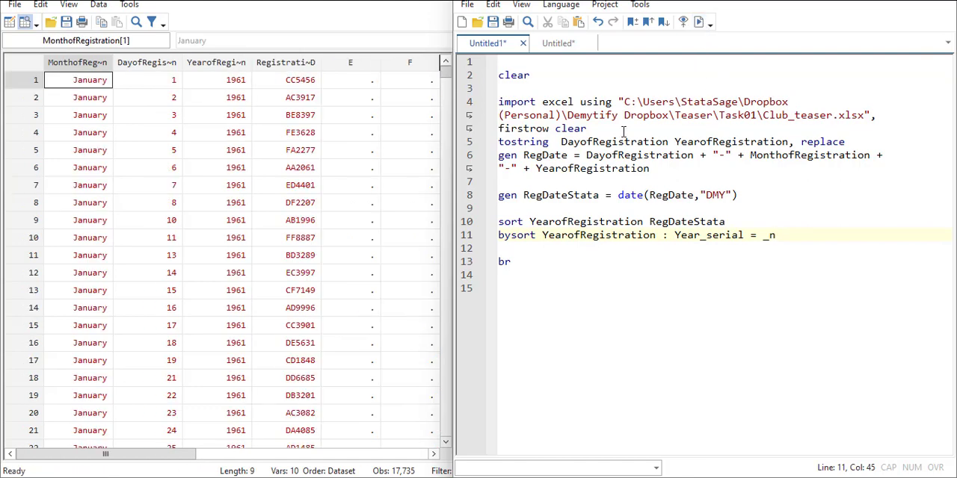
pyautogui.click(190, 154)
pyautogui.press('Right')
pyautogui.press('Right')
pyautogui.press('Right')
pyautogui.press('Right')
pyautogui.press('Right')
pyautogui.press('Right')
pyautogui.press('Right')
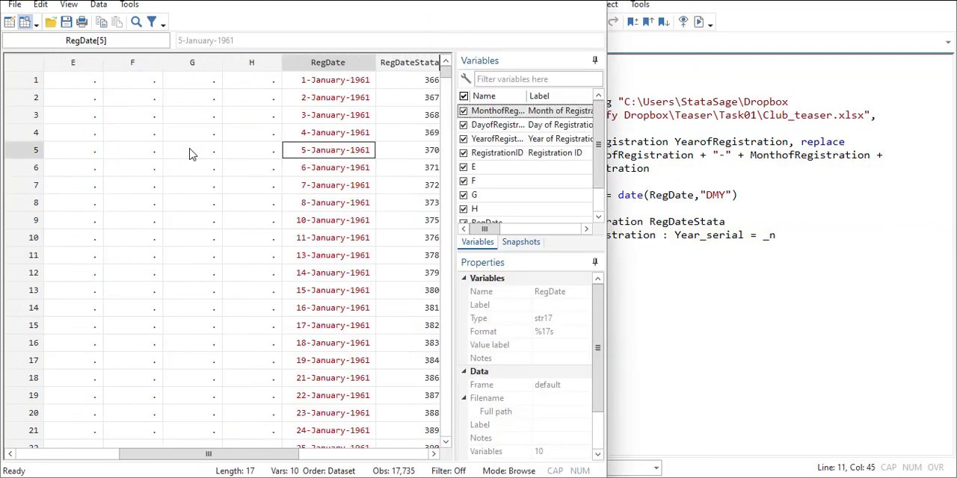
pyautogui.press('Right')
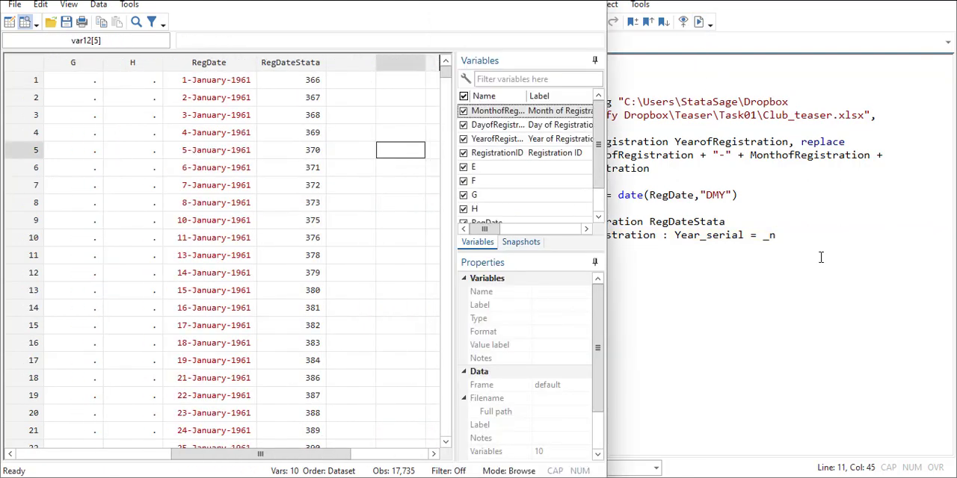
pyautogui.click(717, 305)
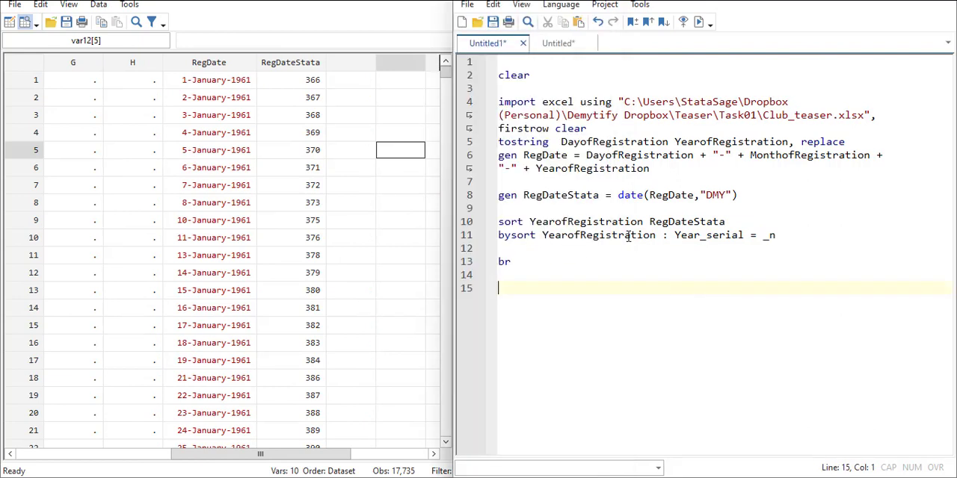
# Step: Insert gen before Year_serial in the do-file's bysort line and run the do-file again
pyautogui.click(670, 236)
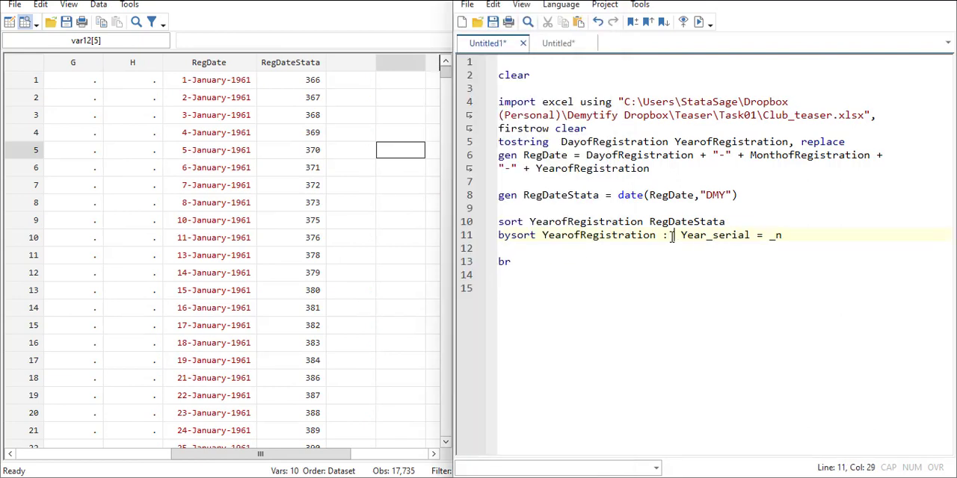
pyautogui.write('gen')
pyautogui.click(724, 318)
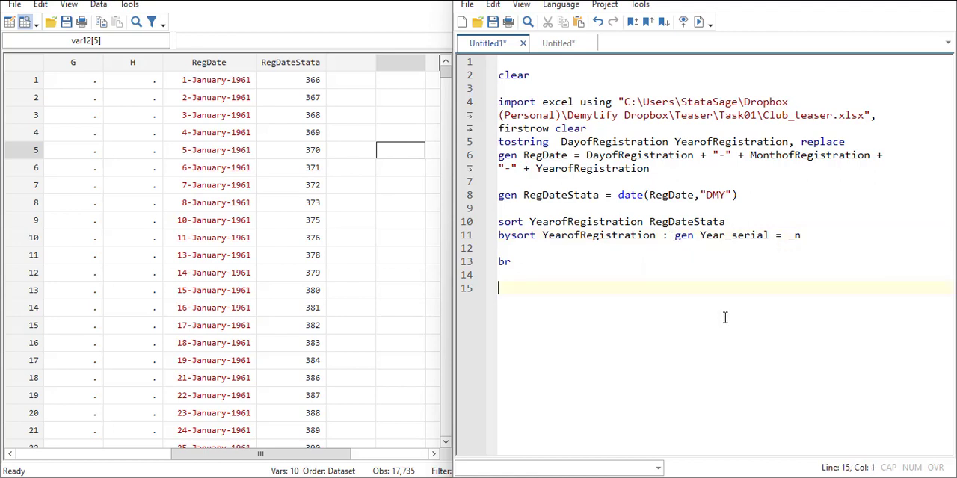
pyautogui.click(338, 67)
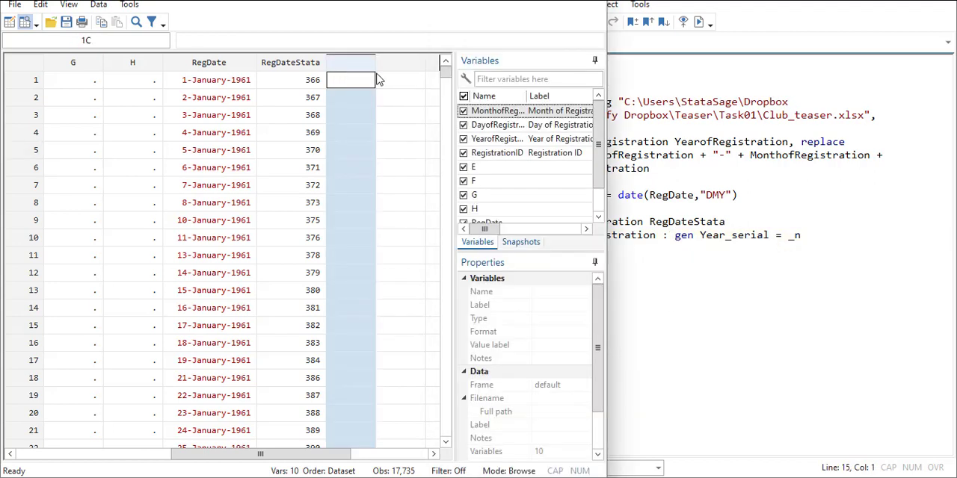
pyautogui.click(792, 249)
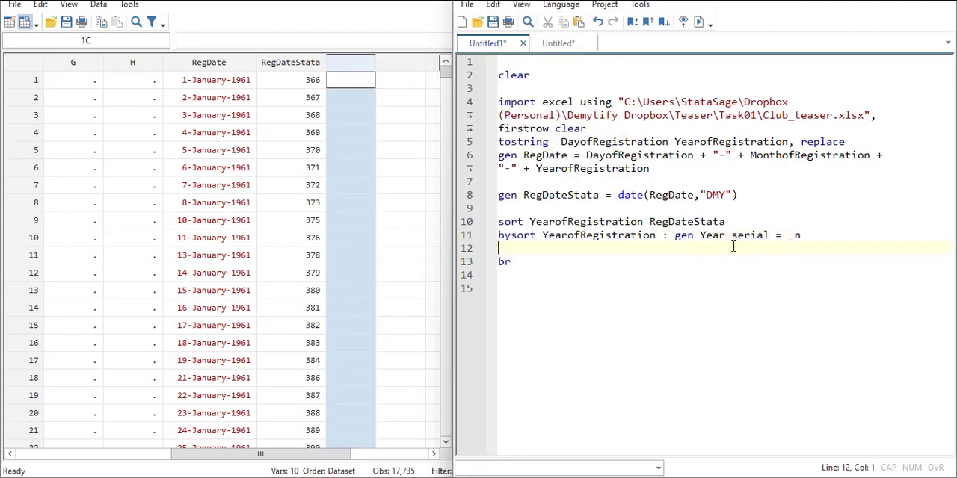
pyautogui.click(707, 142)
pyautogui.click(702, 23)
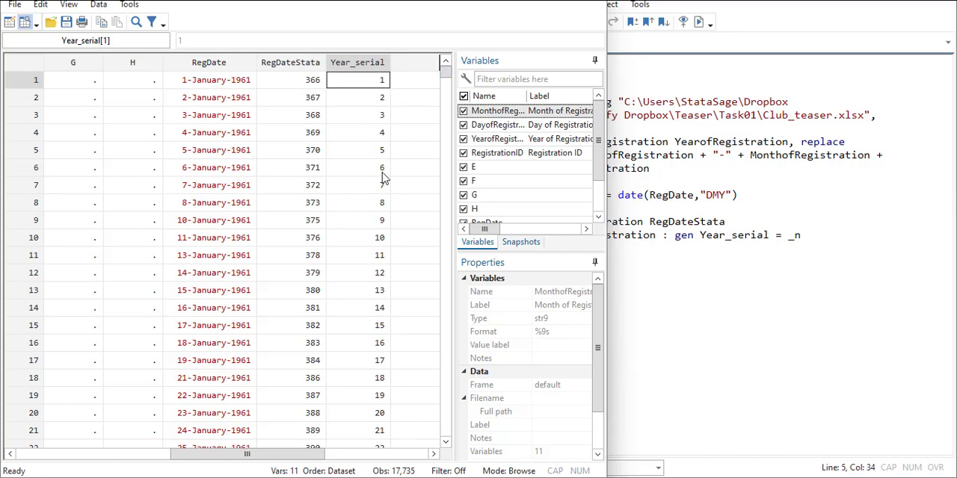
# Step: Examine the Year_serial numbering down to the change from December 1961 to January 1962, ending at the 1-January-1962 record's Year_serial value
pyautogui.scroll(-20, 380, 208)
pyautogui.scroll(-20, 379, 208)
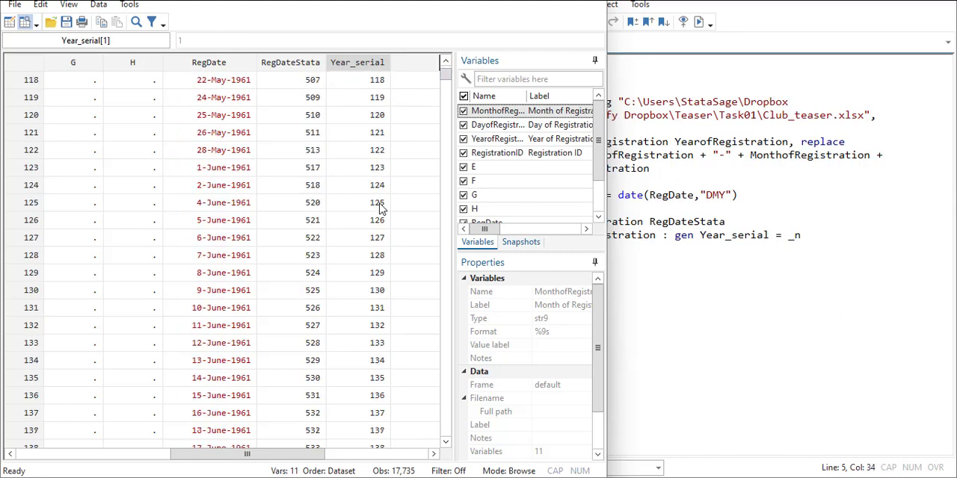
pyautogui.scroll(-20, 380, 207)
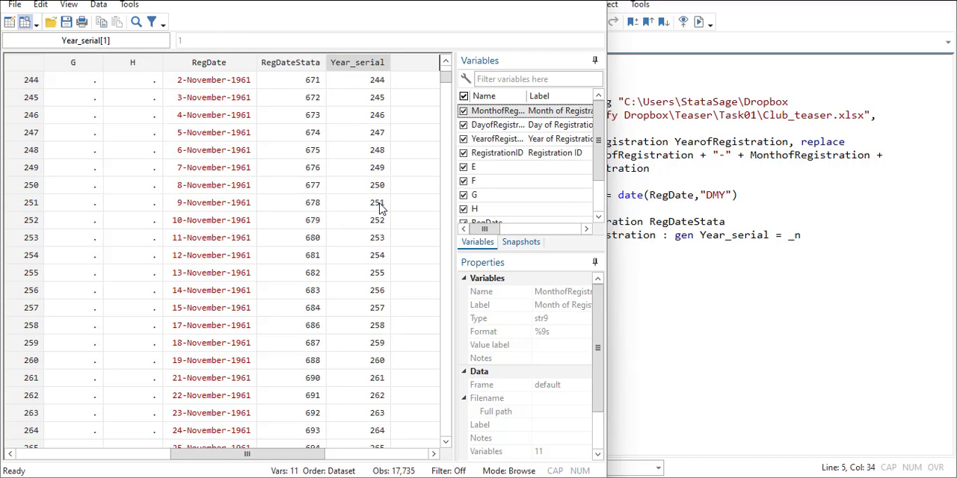
pyautogui.scroll(-2, 379, 207)
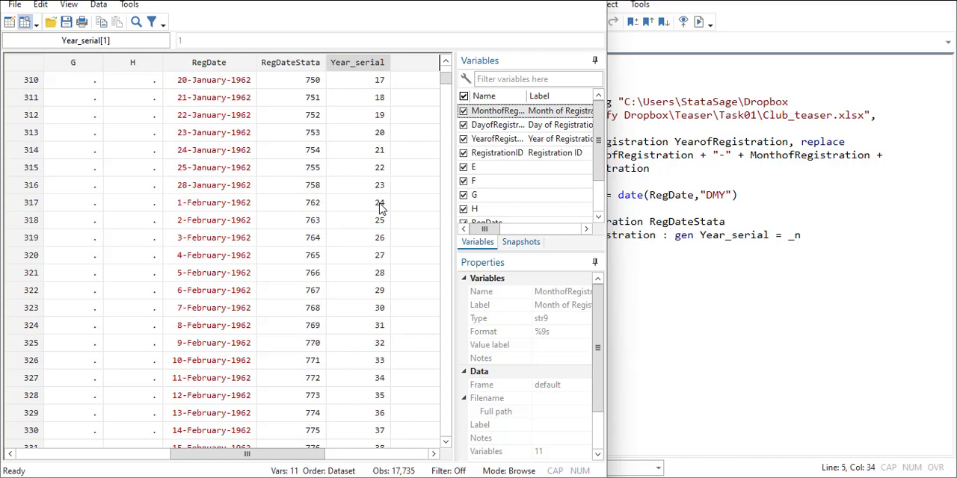
pyautogui.scroll(11, 379, 207)
pyautogui.scroll(-5, 380, 207)
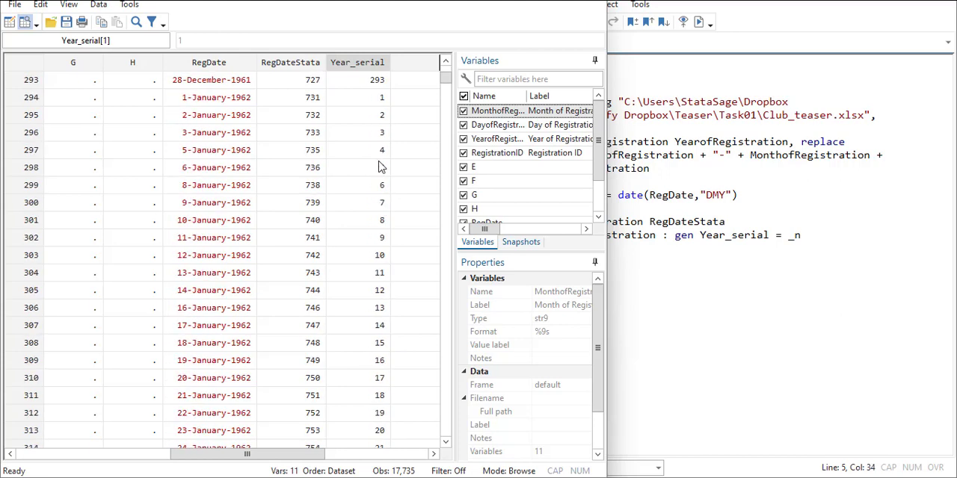
pyautogui.moveTo(196, 98); pyautogui.dragTo(367, 101)
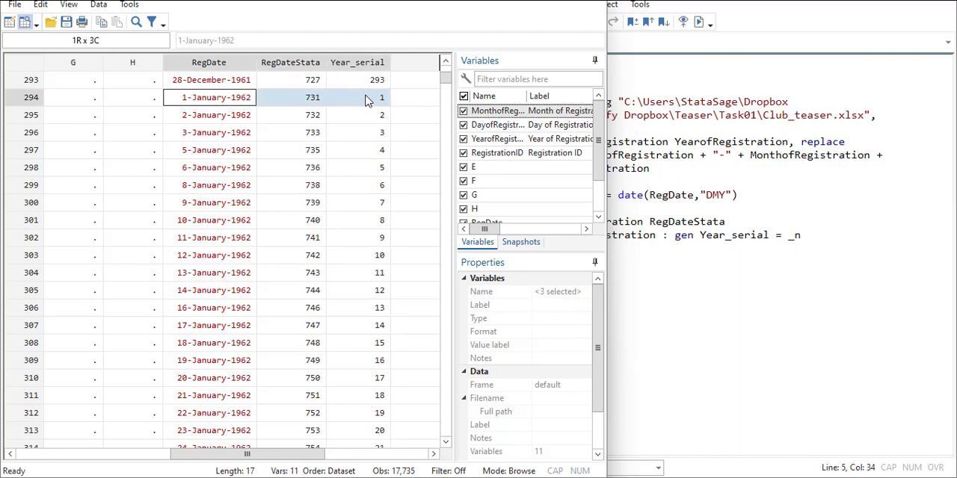
pyautogui.click(372, 101)
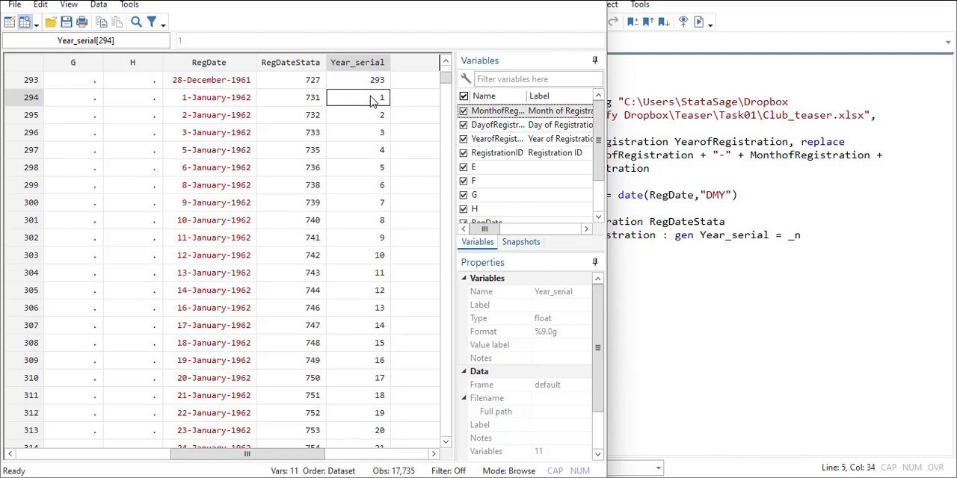
# Step: Add an export excel using command below the bysort line, reusing the import command's file path and its firstrow clear options
pyautogui.click(832, 247)
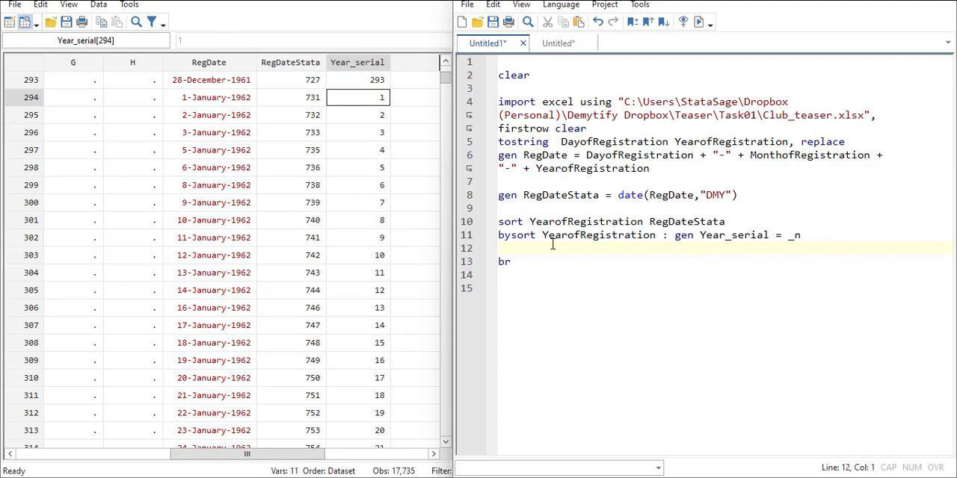
pyautogui.write('export exc')
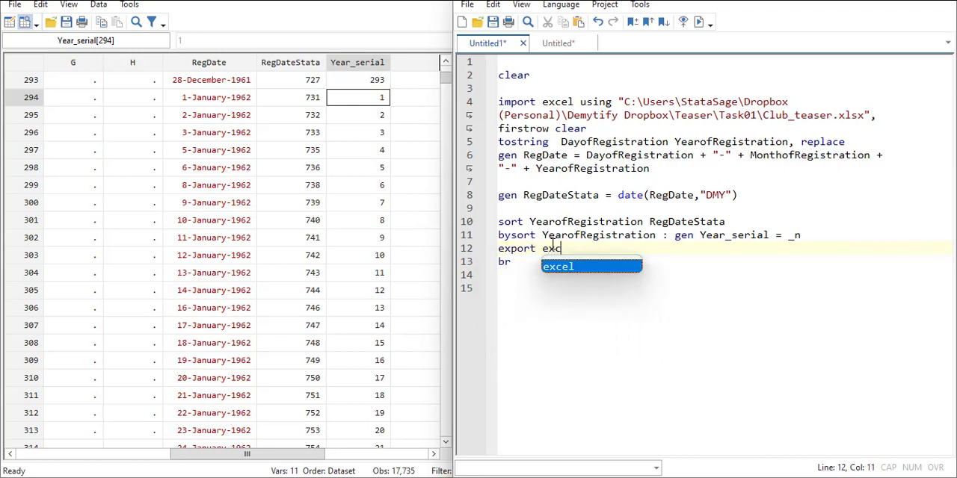
pyautogui.write('el using')
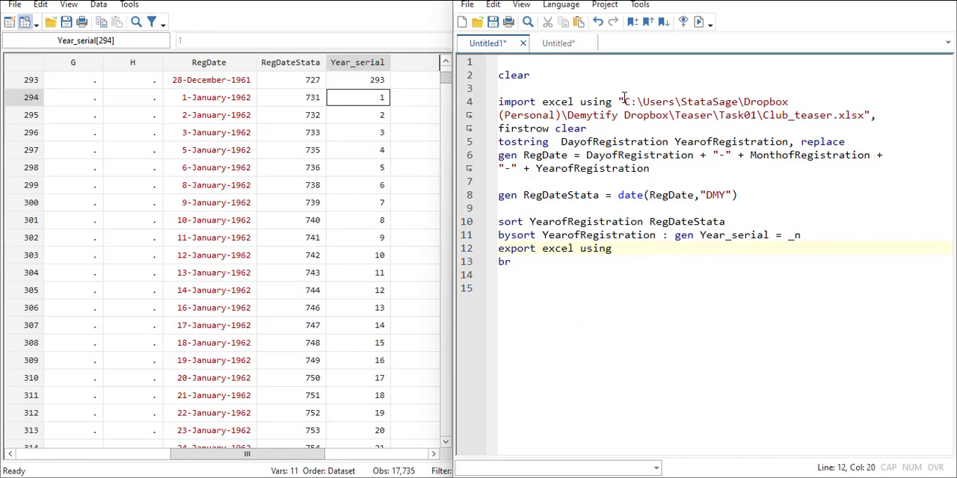
pyautogui.moveTo(618, 101); pyautogui.dragTo(879, 128)
pyautogui.hotkey('ctrl', 'c')
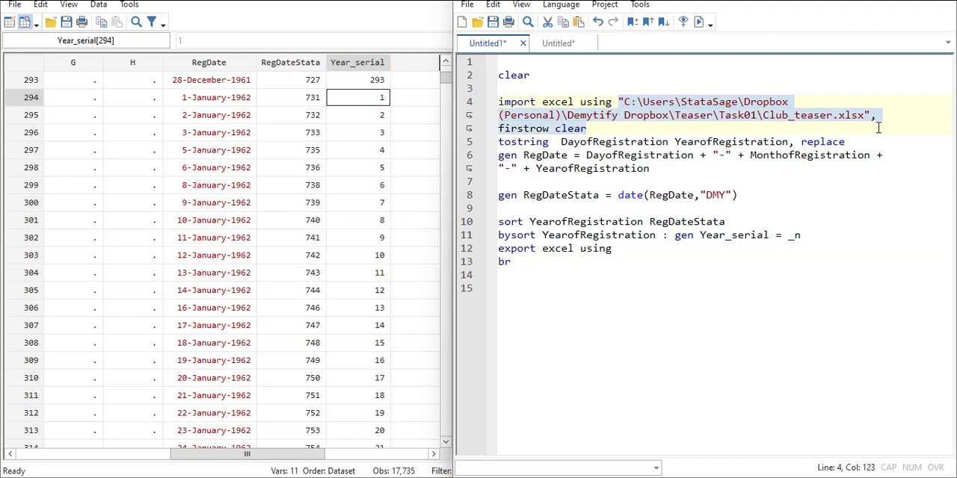
pyautogui.click(619, 249)
pyautogui.hotkey('ctrl', 'v')
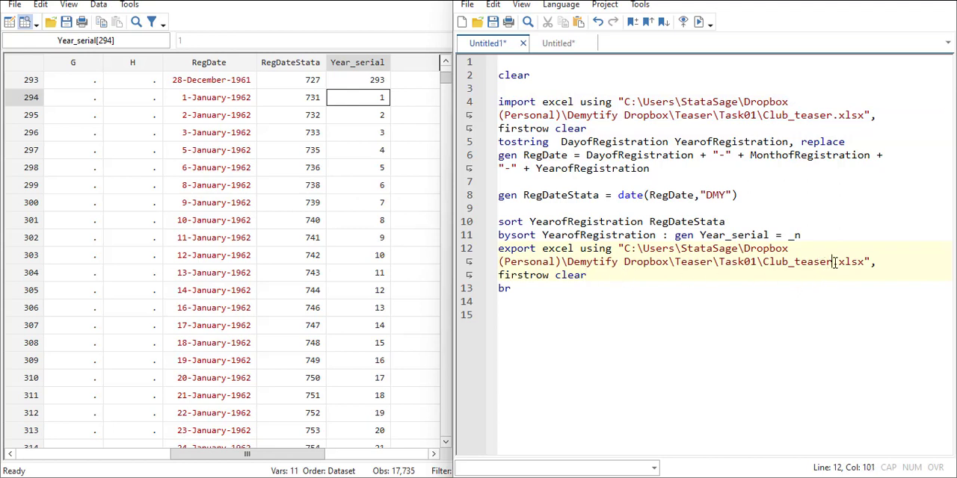
# Step: Change the export path so the file is named Awardees.xlsx and sits directly in the Teaser folder, without the Task01 subfolder
pyautogui.moveTo(832, 262); pyautogui.dragTo(760, 262)
pyautogui.write('Awarde')
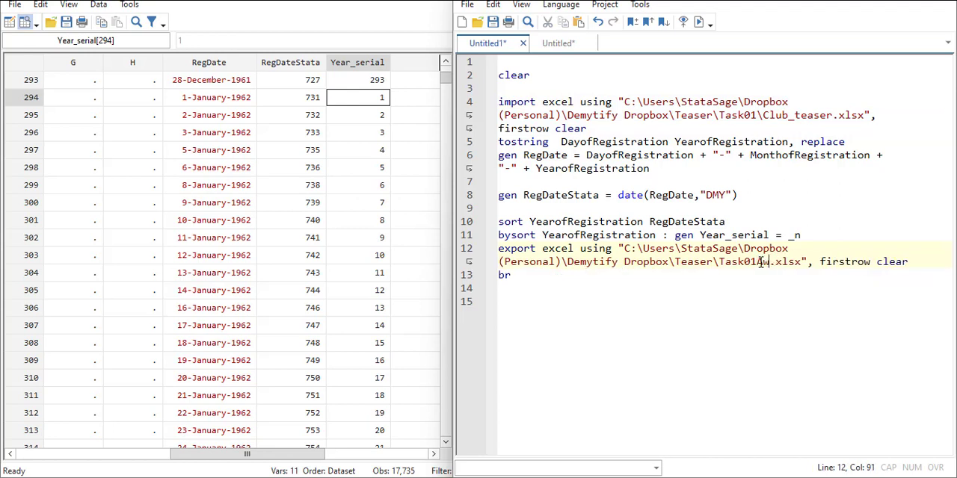
pyautogui.write('es')
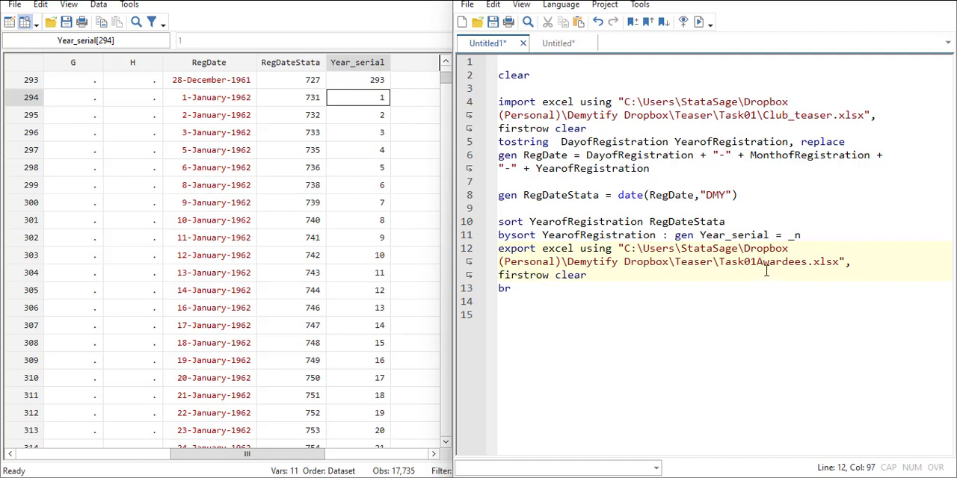
pyautogui.press('Left')
pyautogui.press('Left')
pyautogui.press('Left')
pyautogui.press('Left')
pyautogui.press('Left')
pyautogui.press('Left')
pyautogui.press('Left')
pyautogui.press('Left')
pyautogui.press('BackSpace')
pyautogui.press('BackSpace')
pyautogui.press('BackSpace')
pyautogui.press('BackSpace')
pyautogui.press('BackSpace')
pyautogui.press('BackSpace')
pyautogui.press('BackSpace')
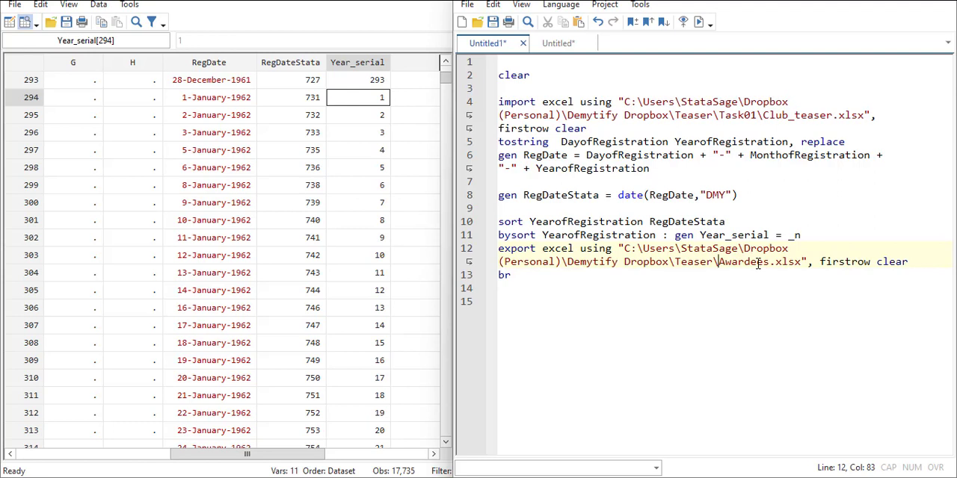
pyautogui.moveTo(931, 261); pyautogui.dragTo(871, 261)
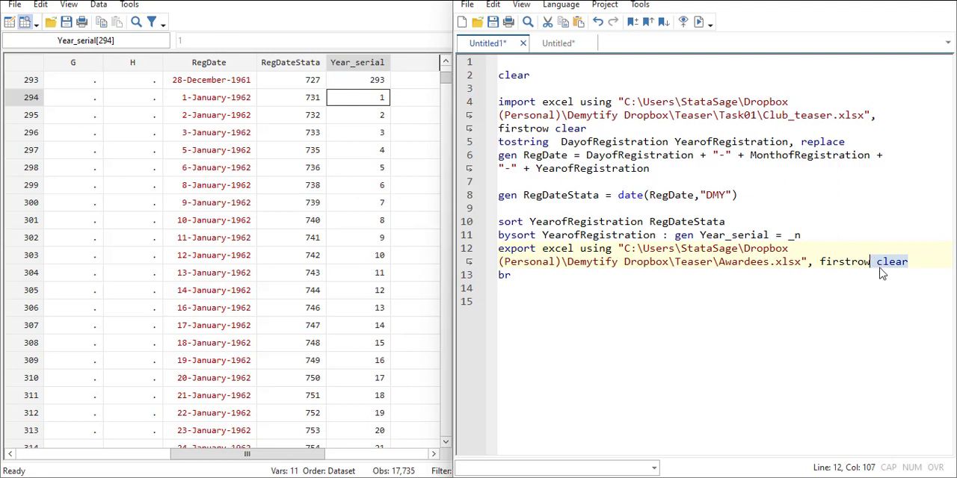
pyautogui.click(853, 302)
pyautogui.moveTo(927, 263); pyautogui.dragTo(483, 246)
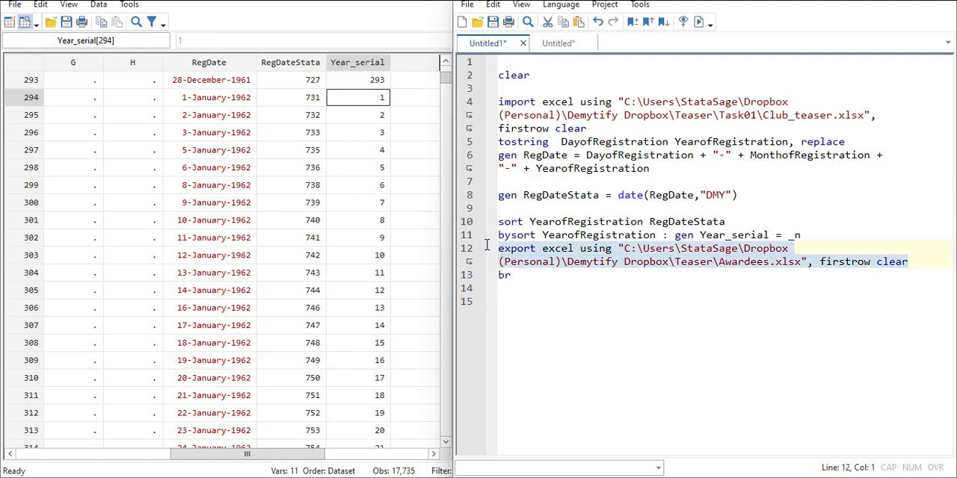
# Step: Remove the blank lines before the import excel, gen RegDateStata and sort commands in the do-file
pyautogui.click(506, 88)
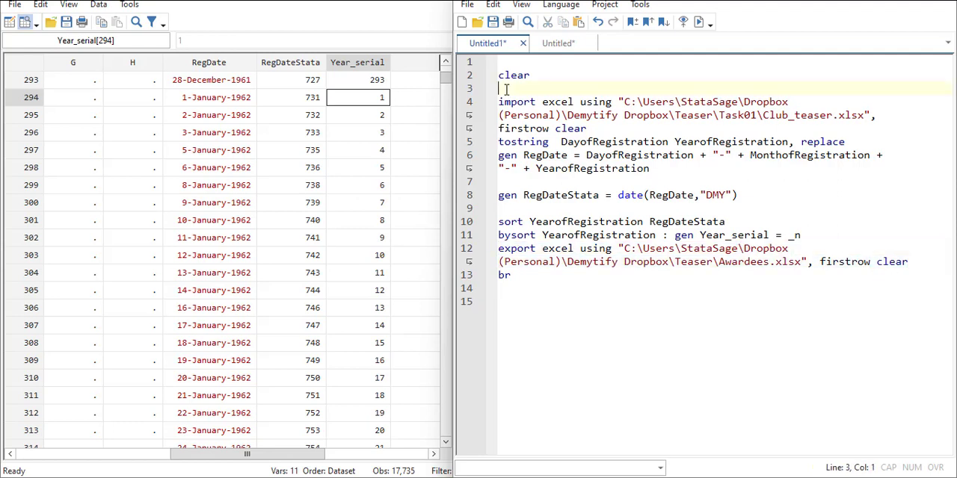
pyautogui.press('BackSpace')
pyautogui.click(508, 169)
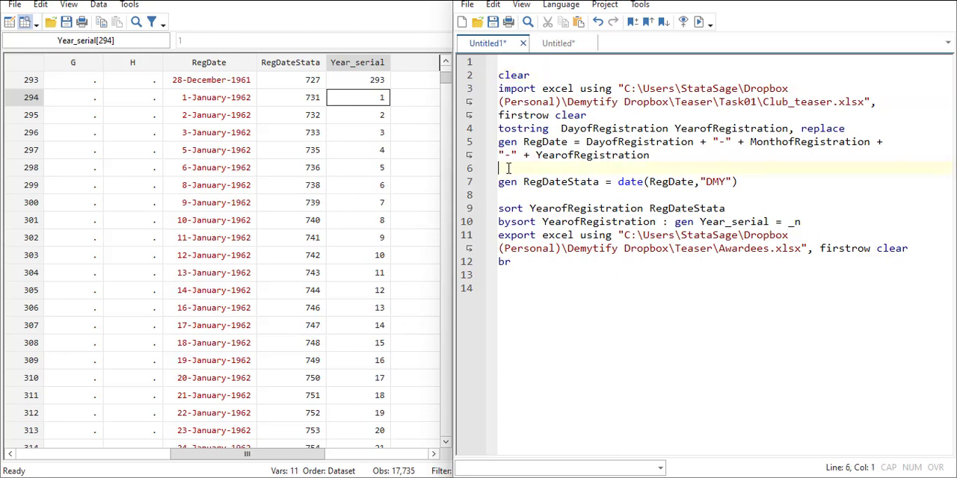
pyautogui.press('BackSpace')
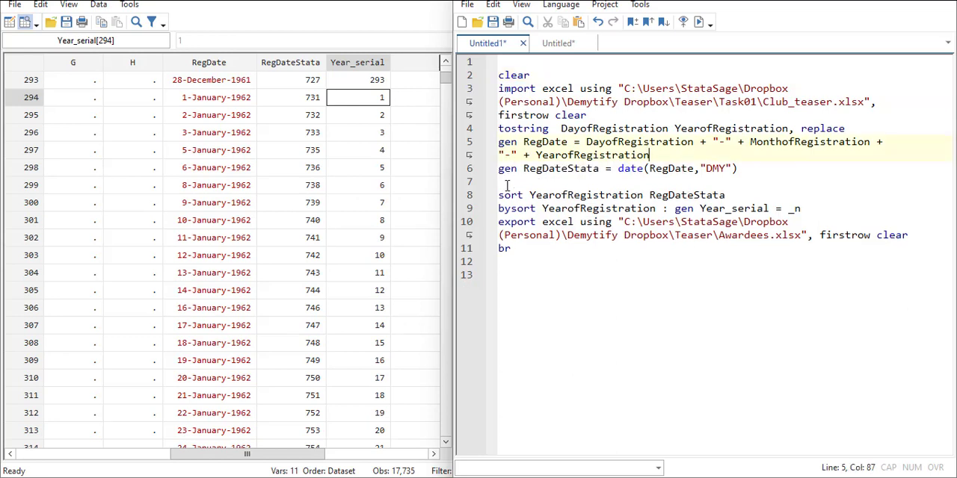
pyautogui.click(508, 182)
pyautogui.press('BackSpace')
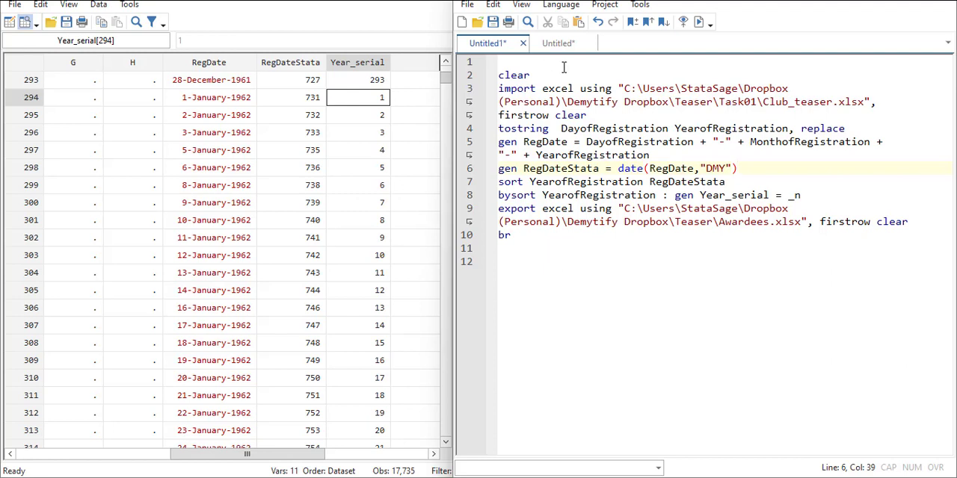
# Step: Delete the standalone clear command and the blank lines above import excel so the do-file starts with the import
pyautogui.moveTo(499, 62); pyautogui.dragTo(481, 87)
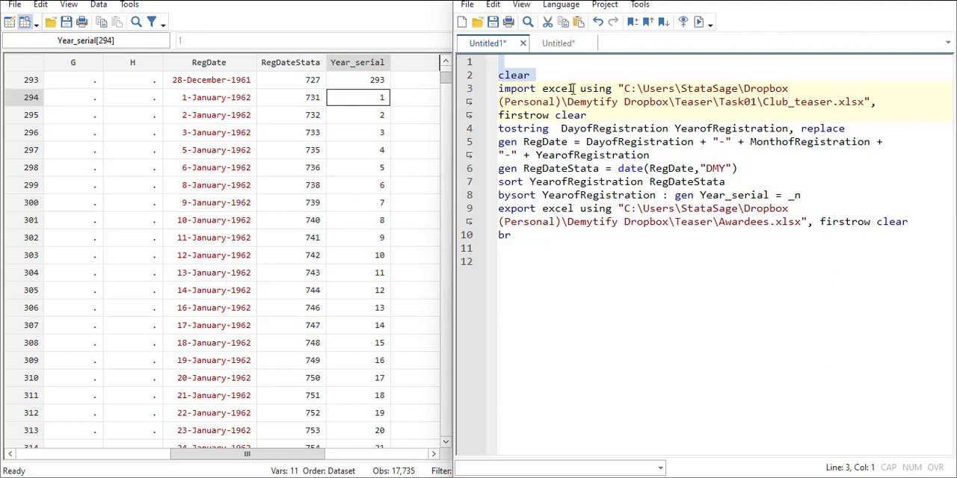
pyautogui.click(543, 78)
pyautogui.press('BackSpace')
pyautogui.press('BackSpace')
pyautogui.press('BackSpace')
pyautogui.press('BackSpace')
pyautogui.press('BackSpace')
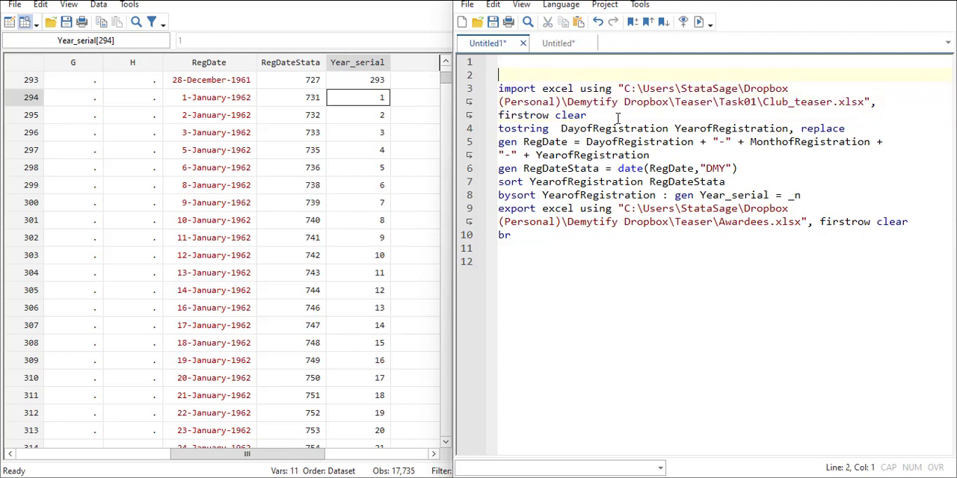
pyautogui.moveTo(618, 118); pyautogui.dragTo(480, 89)
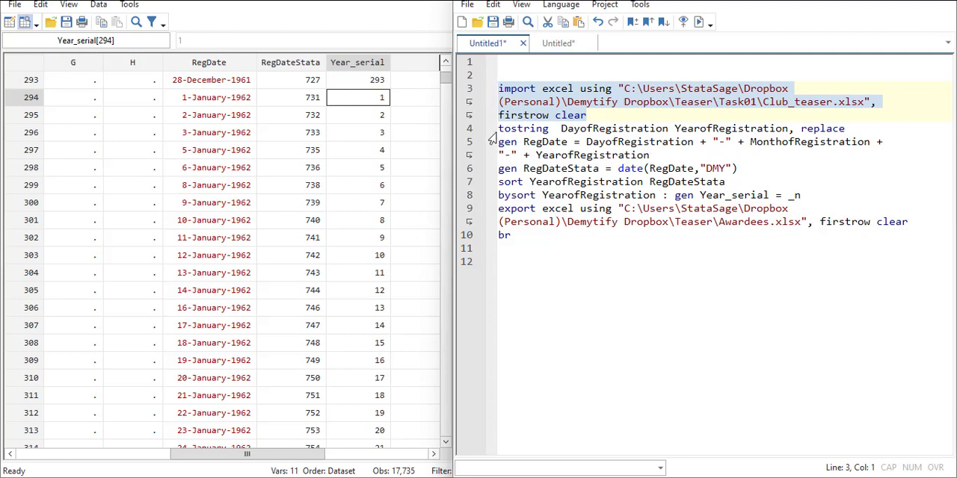
pyautogui.click(516, 75)
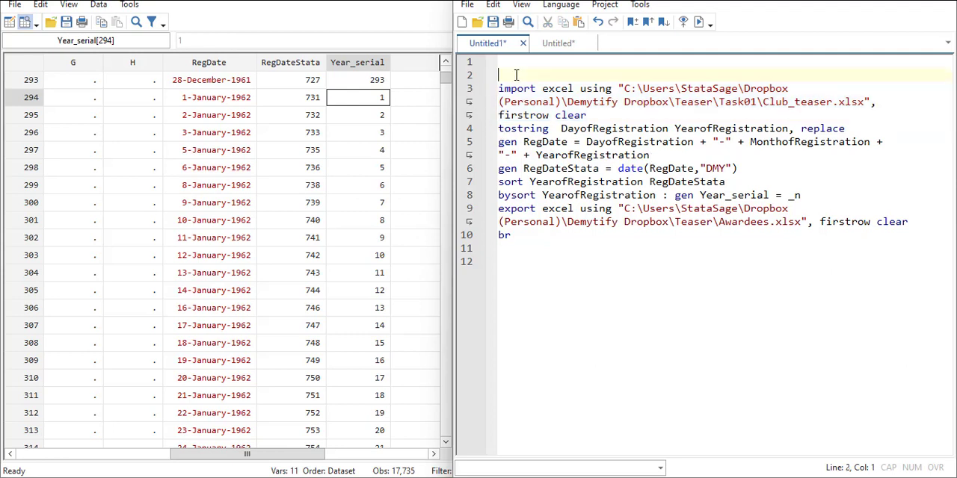
pyautogui.press('BackSpace')
pyautogui.press('Delete')
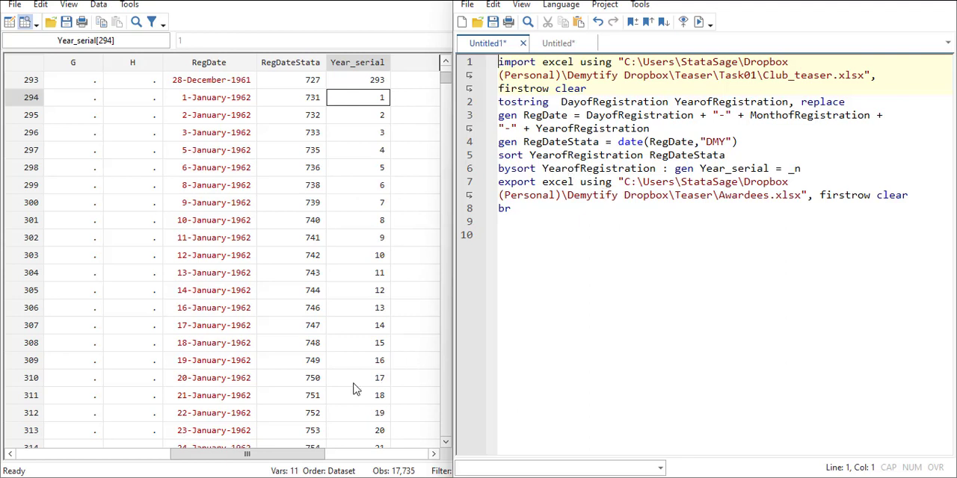
# Step: Look up the registration ID variable's name and add RegistrationID between export excel and using in the export command
pyautogui.moveTo(303, 454); pyautogui.dragTo(143, 453)
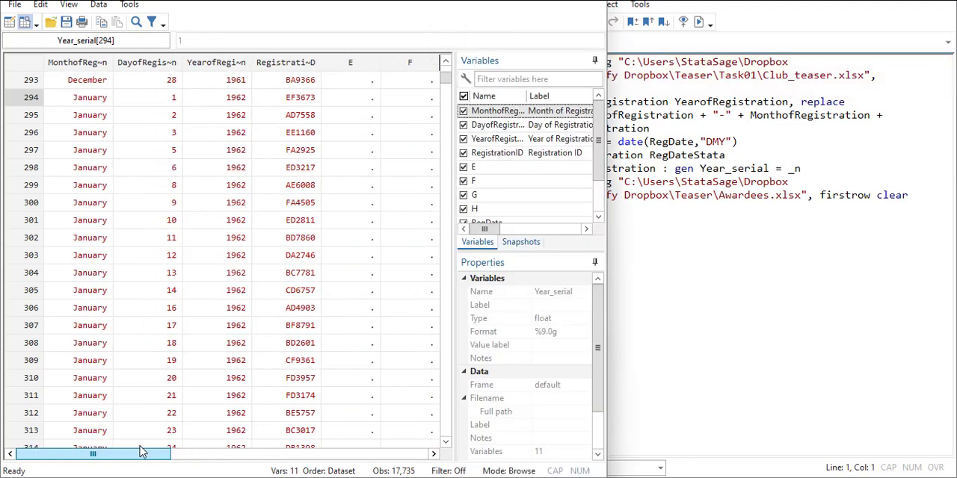
pyautogui.click(538, 153)
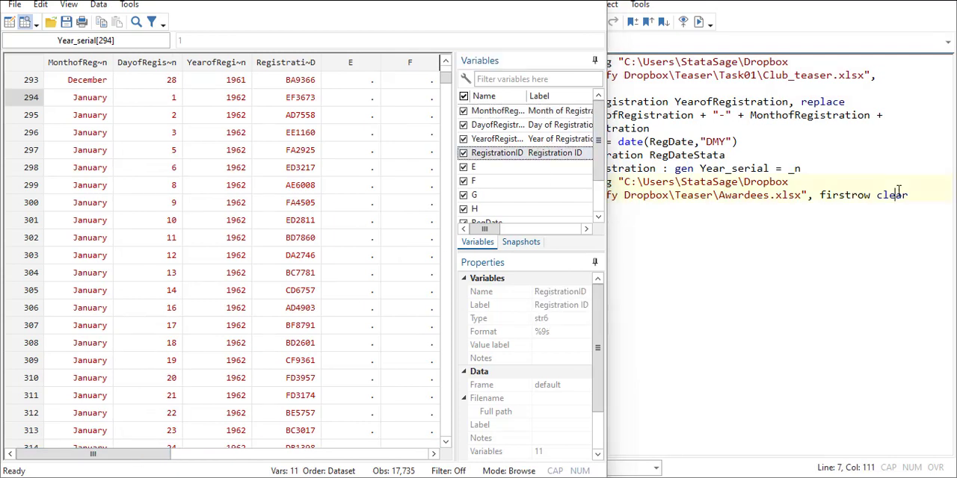
pyautogui.click(897, 195)
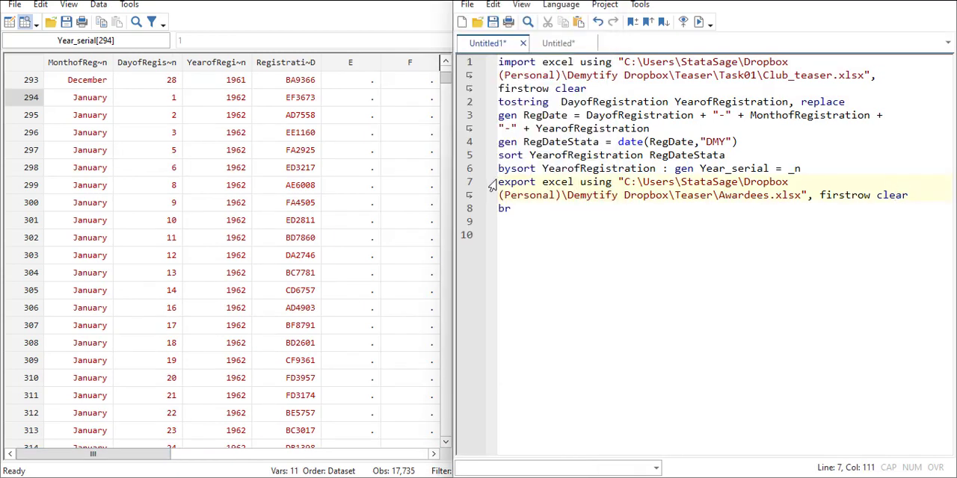
pyautogui.click(575, 182)
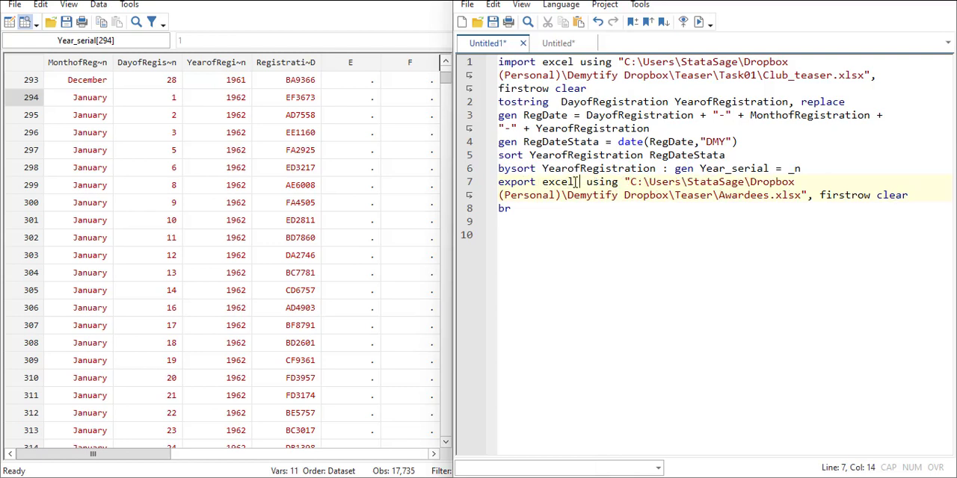
pyautogui.write('RegistrationID')
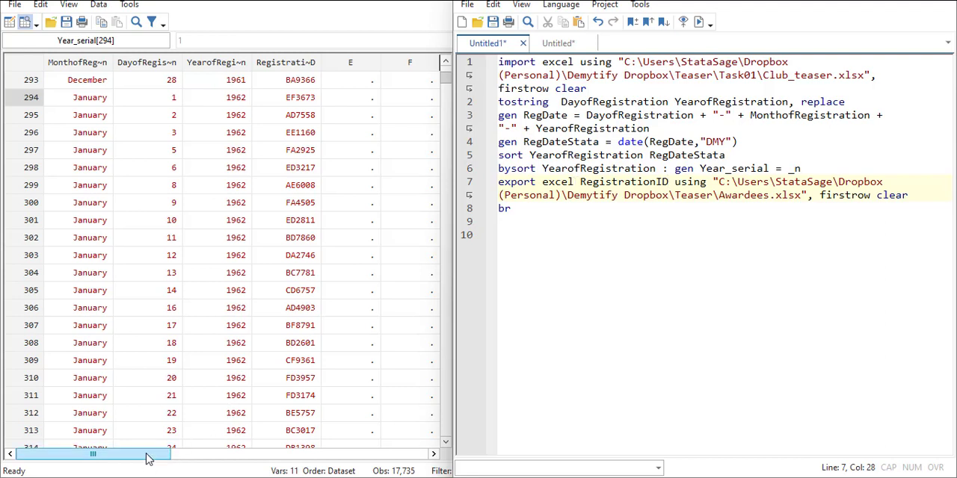
# Step: Find the registration date variable in the data and add RegDate after RegistrationID in the export command
pyautogui.moveTo(160, 454); pyautogui.dragTo(276, 458)
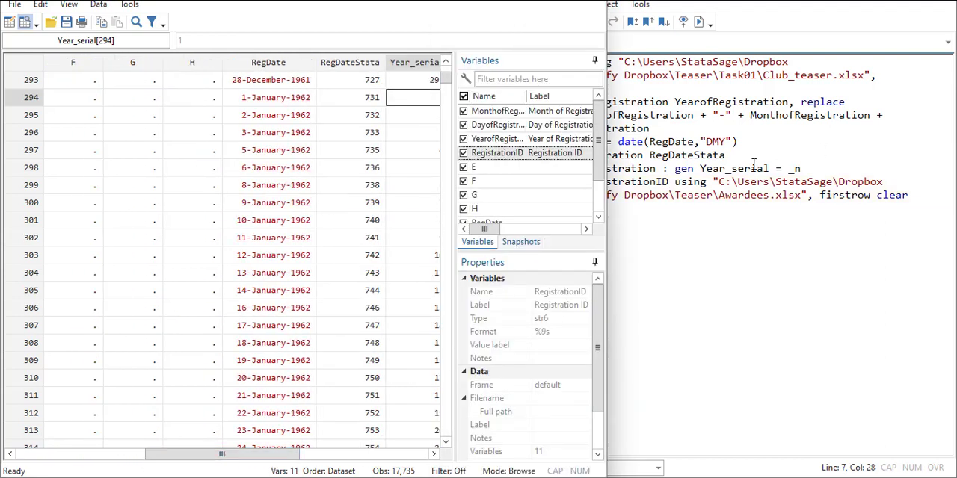
pyautogui.click(675, 181)
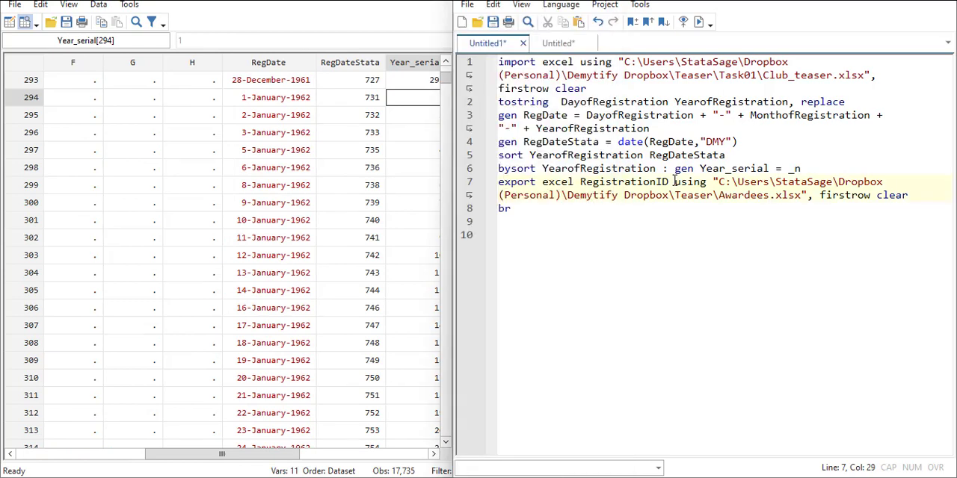
pyautogui.write('RegDate')
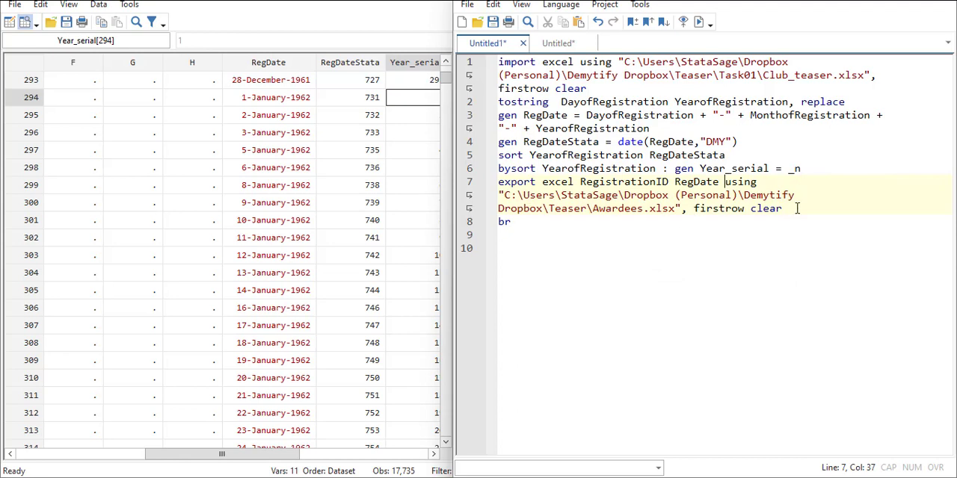
# Step: Replace the clear option of the export command so that its options read firstrow(variables)
pyautogui.moveTo(797, 208); pyautogui.dragTo(745, 210)
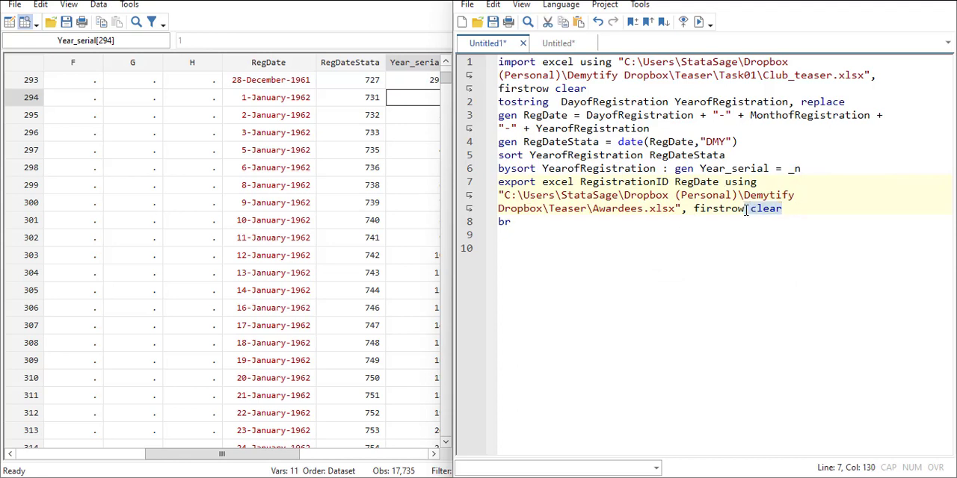
pyautogui.write('ca')
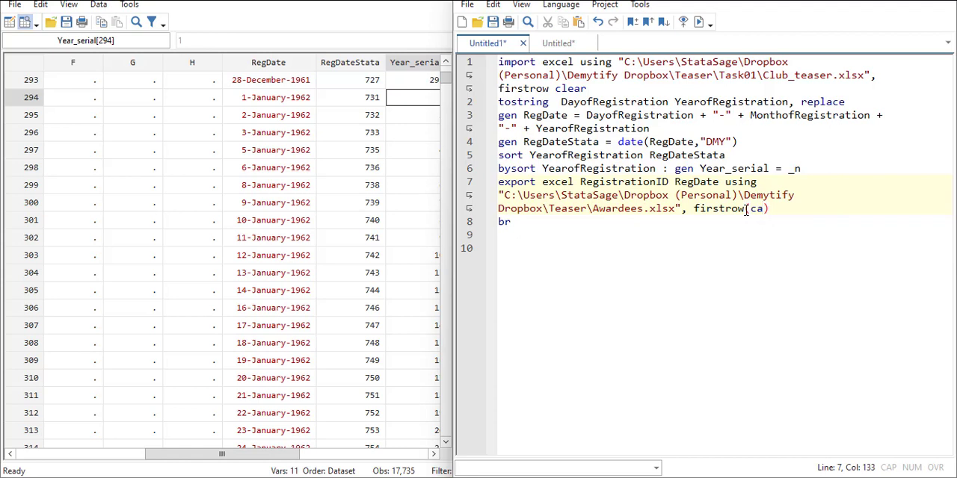
pyautogui.press('BackSpace')
pyautogui.press('BackSpace')
pyautogui.write('variables')
# Step: Restrict the export to each year's first registration by adding if Year_serial==1 after the Awardees.xlsx path
pyautogui.moveTo(719, 182); pyautogui.dragTo(583, 182)
pyautogui.click(684, 209)
pyautogui.write('if ')
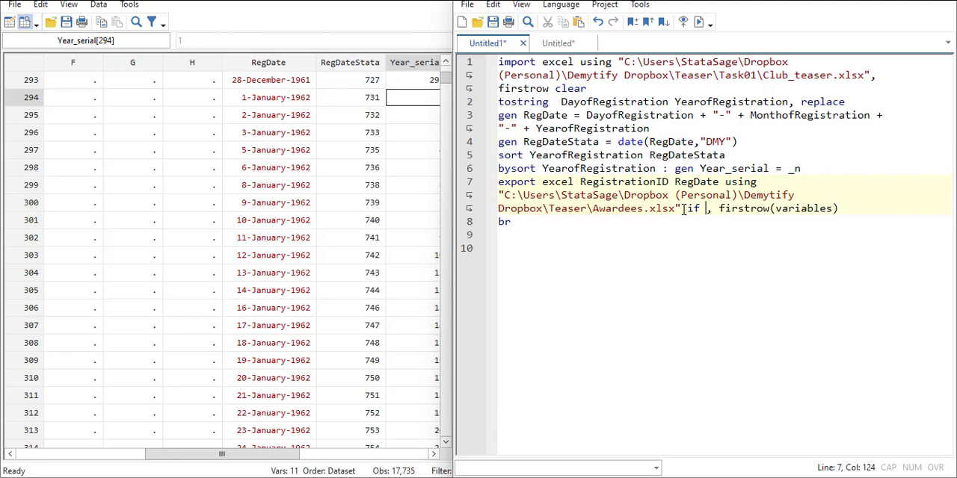
pyautogui.write('Yea')
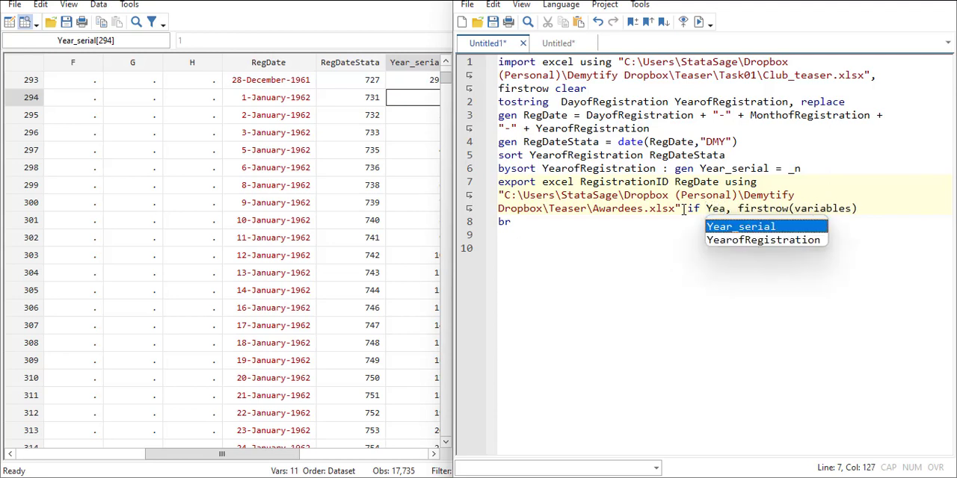
pyautogui.write('r')
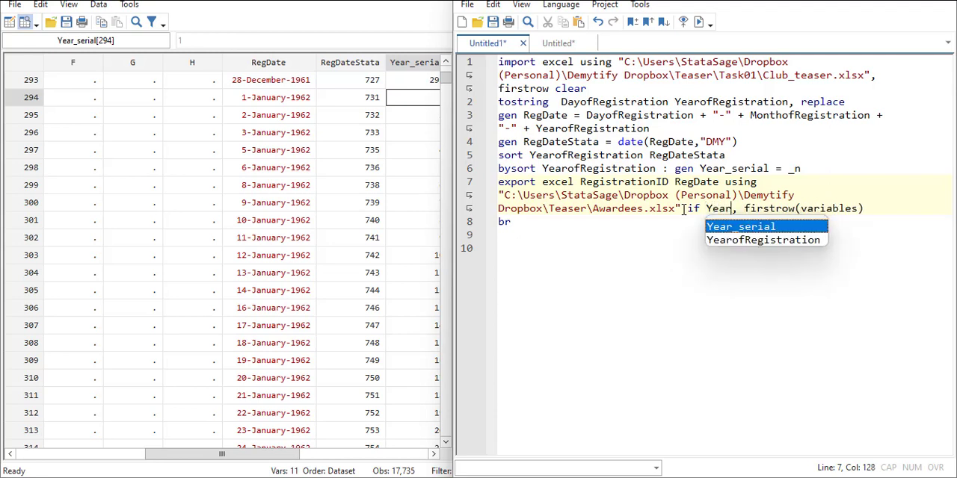
pyautogui.press('Return')
pyautogui.write('==')
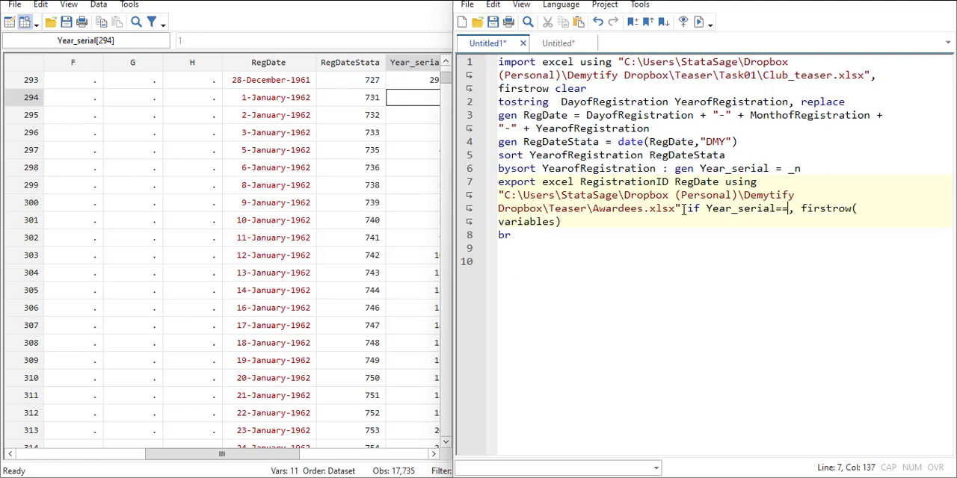
pyautogui.write('1')
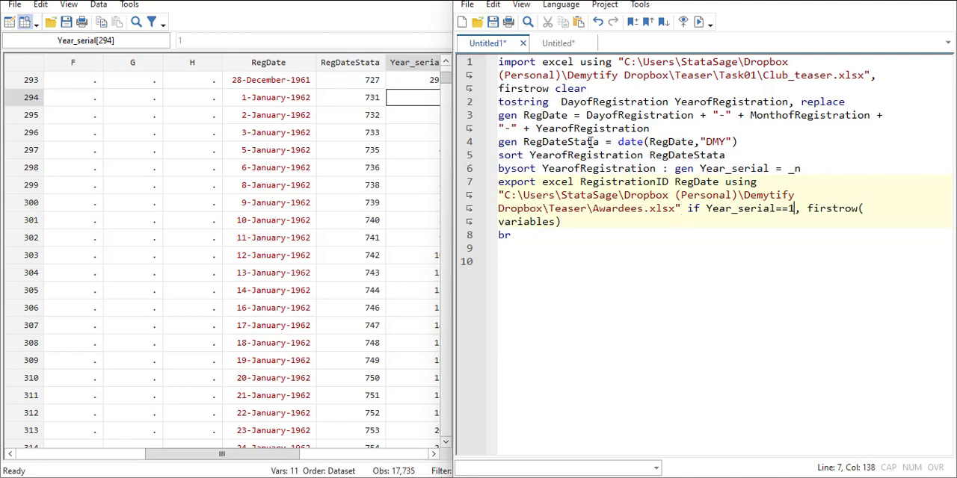
# Step: Run the do-file and bring up the main Stata window to check the export command's output
pyautogui.click(699, 23)
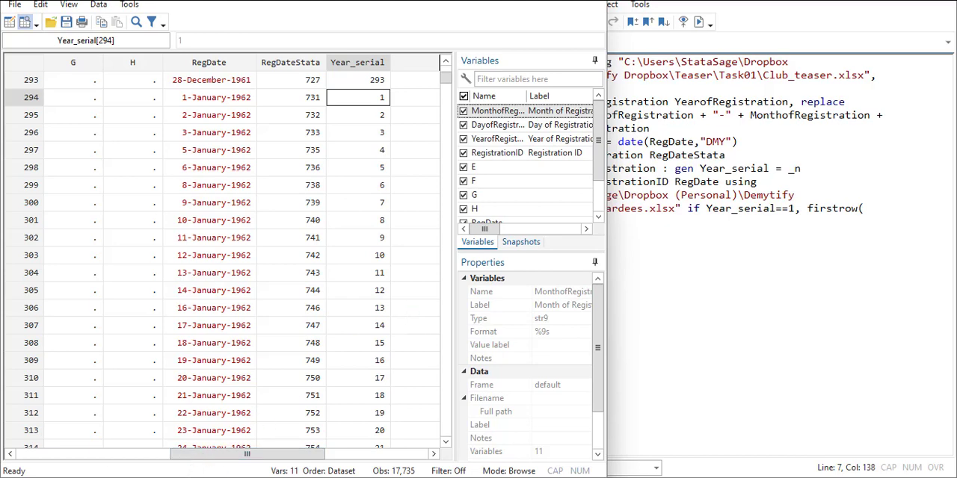
pyautogui.moveTo(299, 475)
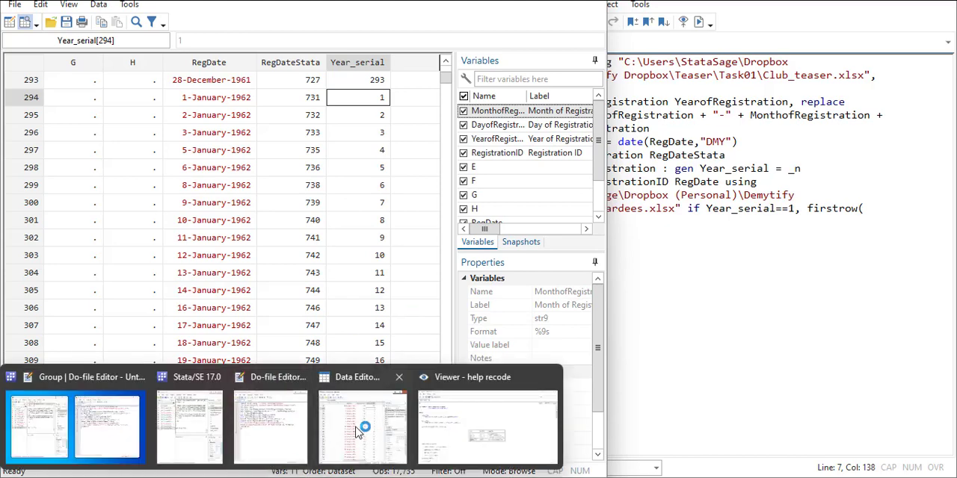
pyautogui.click(198, 426)
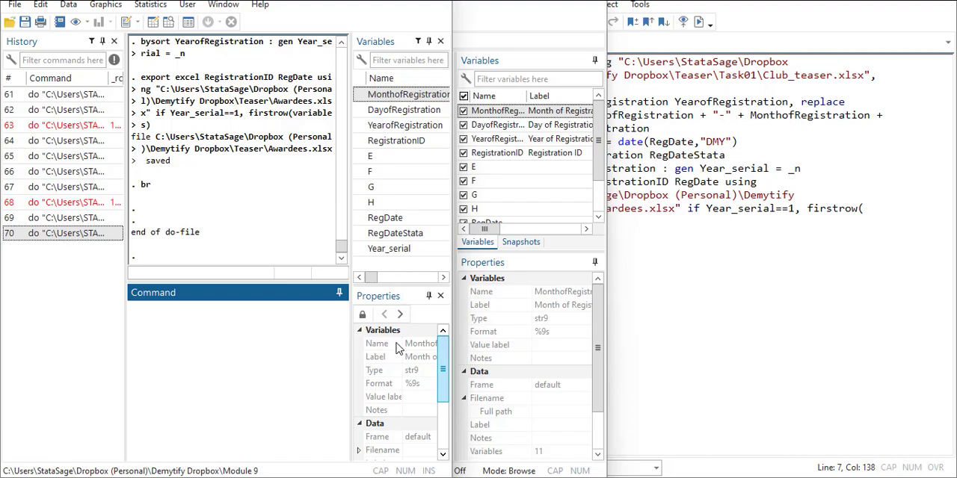
# Step: Switch to the exported workbook in Excel and fit the RegDate and RegistrationID columns to their contents
pyautogui.hotkey('alt', 'Tab')
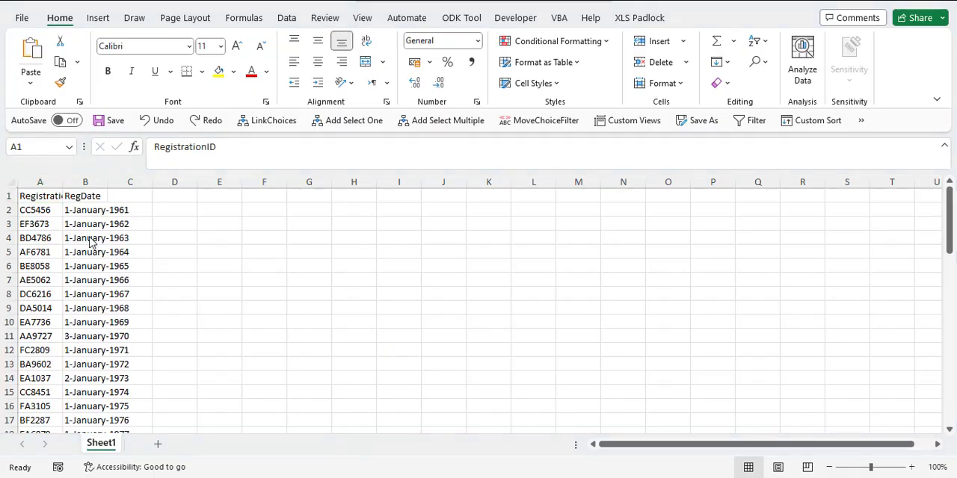
pyautogui.click(104, 182)
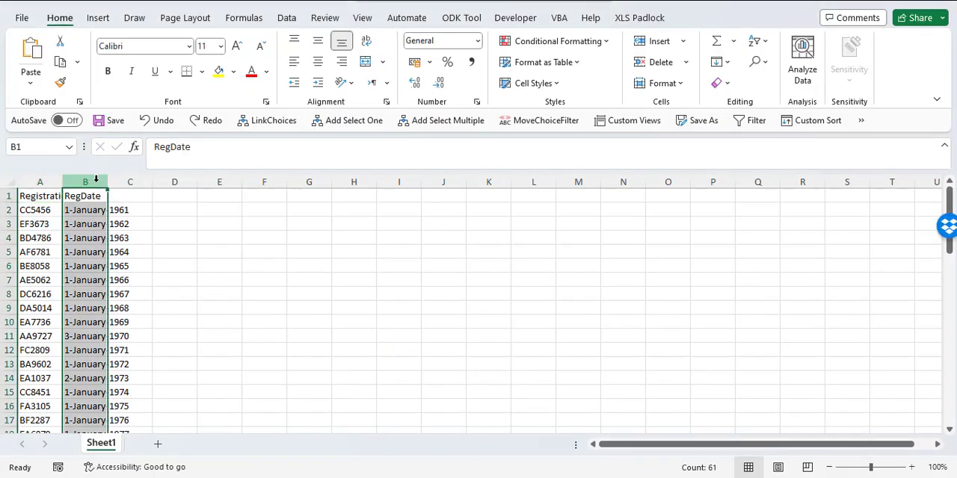
pyautogui.doubleClick(108, 182)
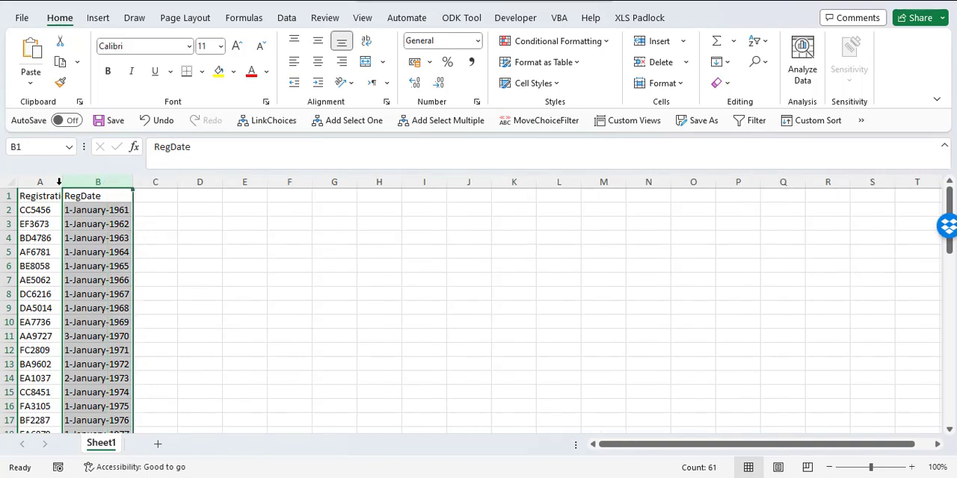
pyautogui.doubleClick(59, 182)
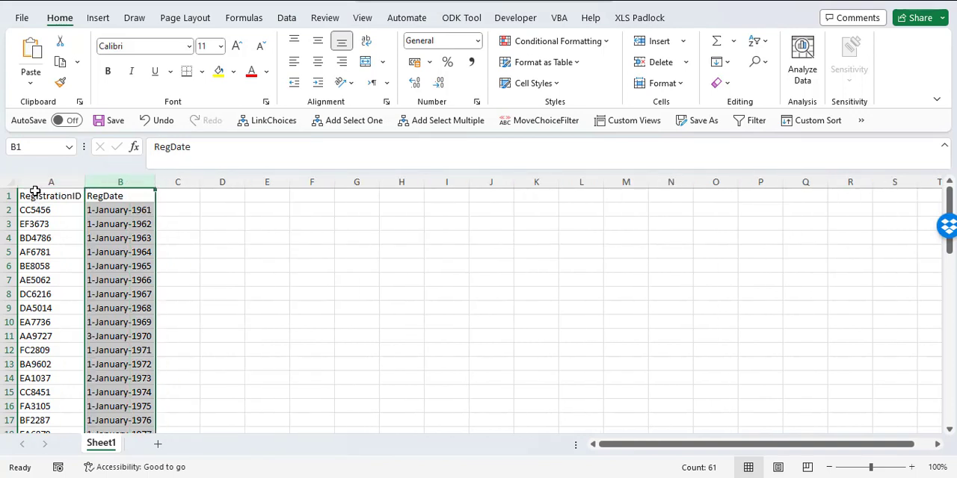
# Step: Examine the exported registration IDs and dates from the first to the last year, including 1970 and 1973, and return to Stata's do-file editor
pyautogui.click(58, 181)
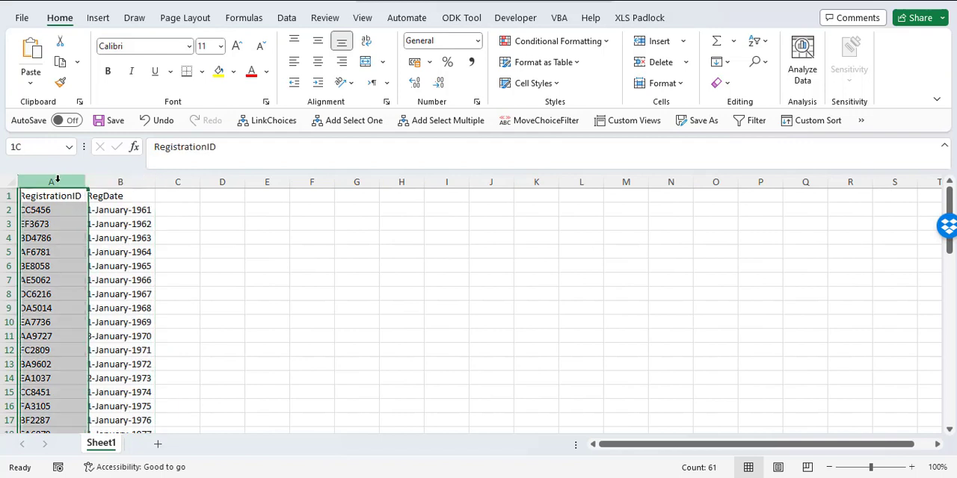
pyautogui.click(128, 196)
pyautogui.click(132, 269)
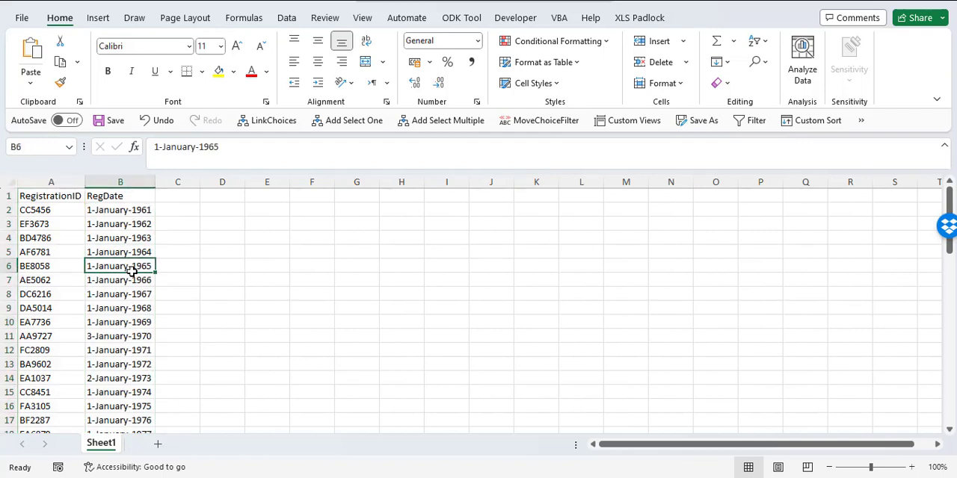
pyautogui.scroll(-3, 132, 269)
pyautogui.click(105, 271)
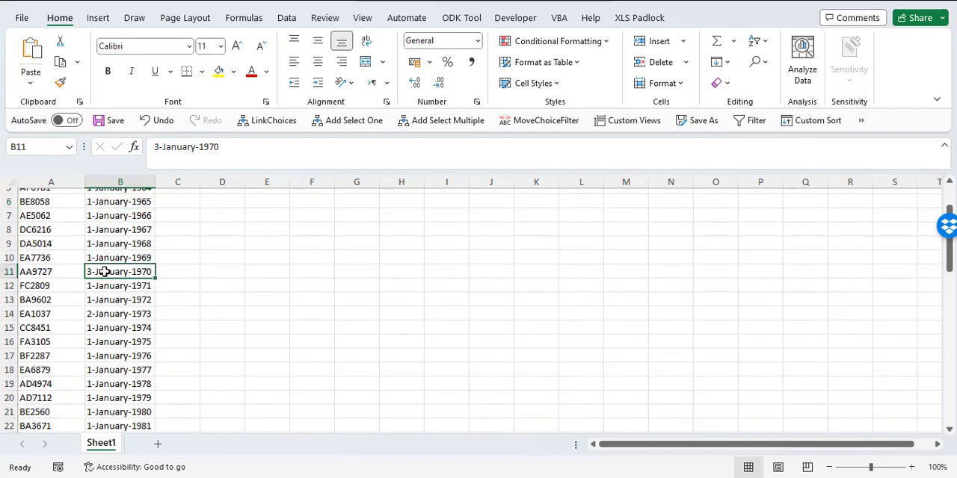
pyautogui.click(104, 311)
pyautogui.scroll(-4, 103, 311)
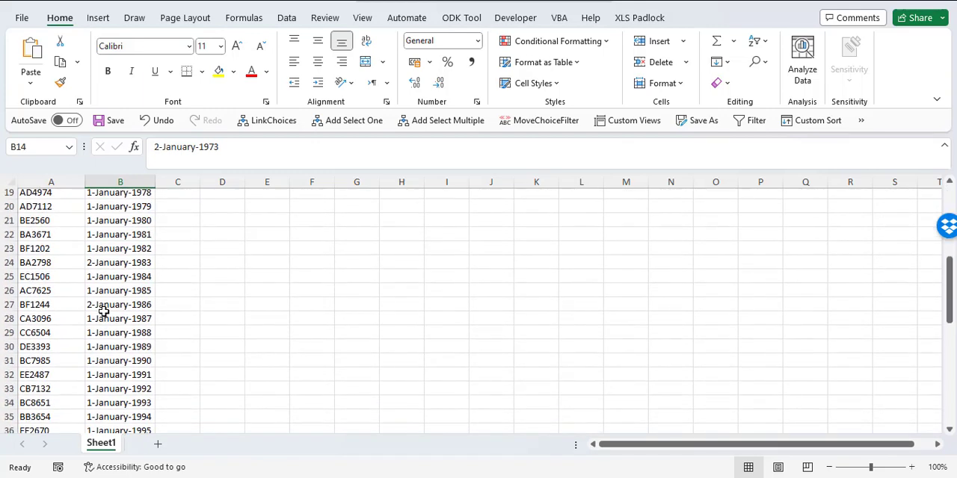
pyautogui.scroll(-7, 103, 311)
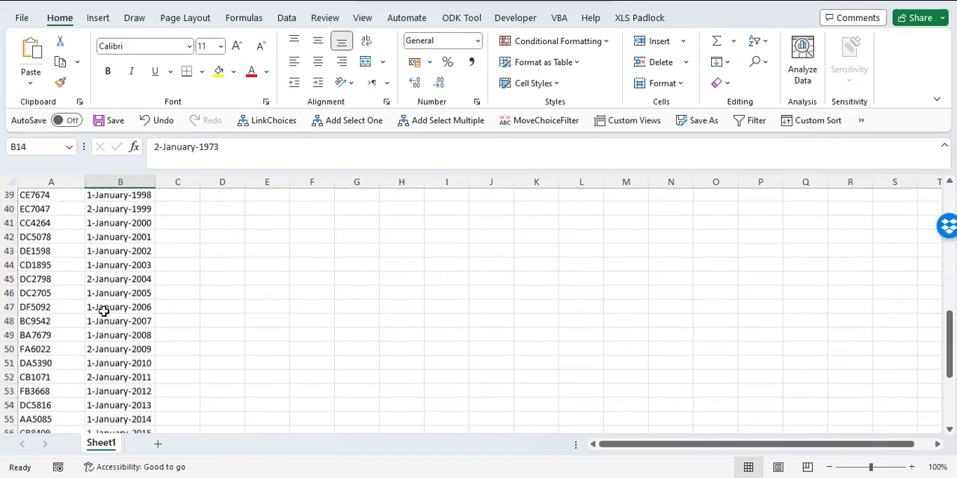
pyautogui.scroll(-3, 103, 312)
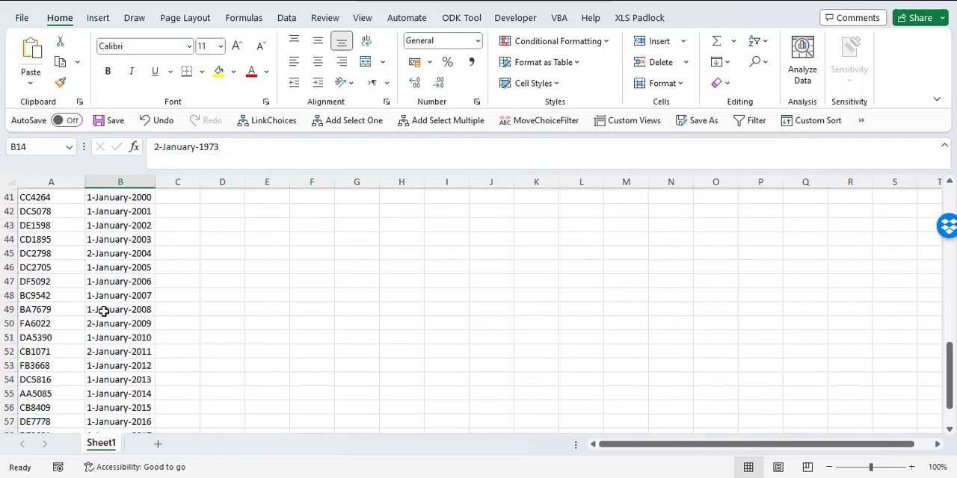
pyautogui.scroll(-3, 103, 311)
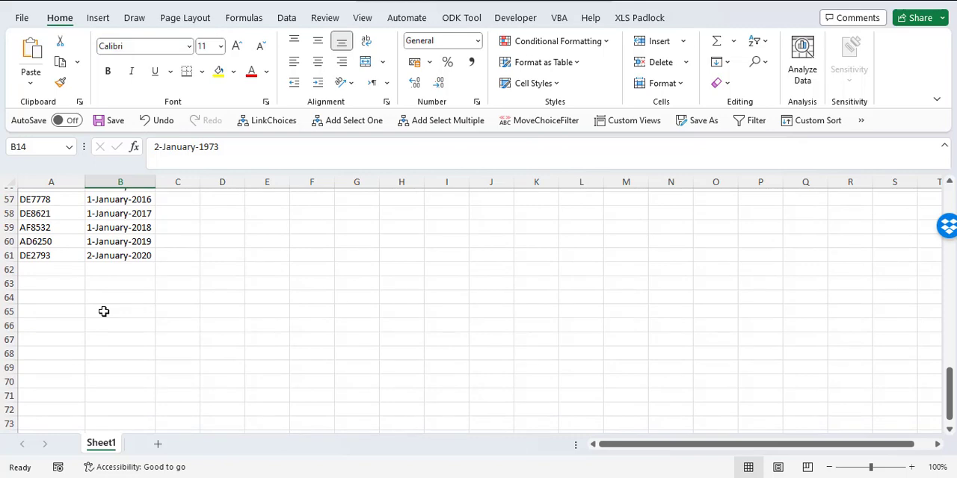
pyautogui.scroll(14, 104, 311)
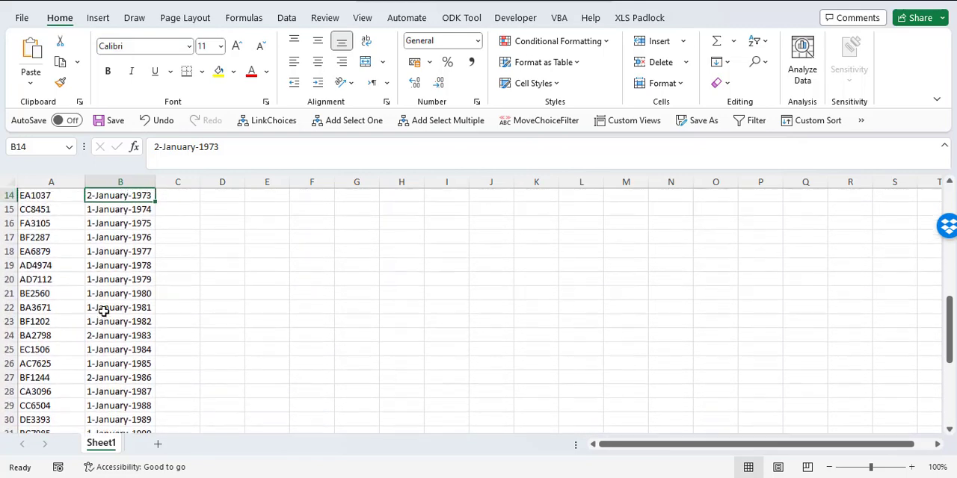
pyautogui.scroll(5, 103, 312)
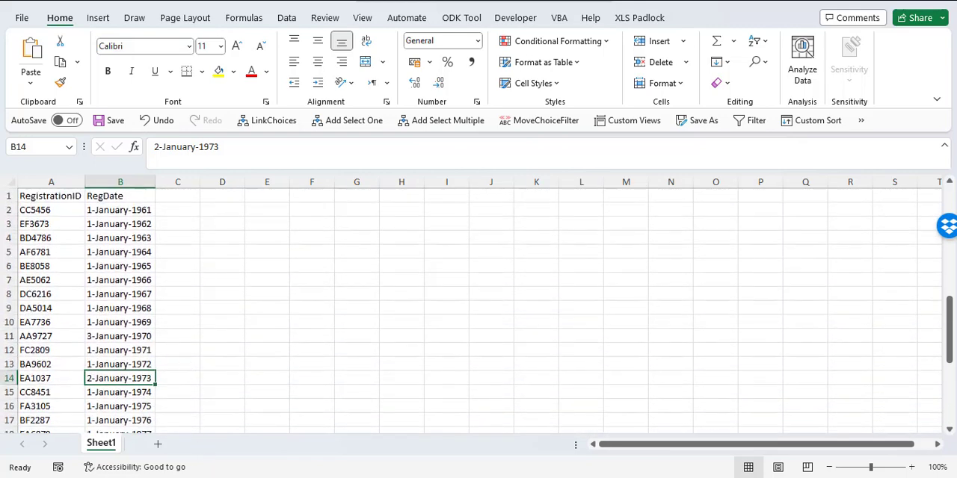
pyautogui.moveTo(254, 477)
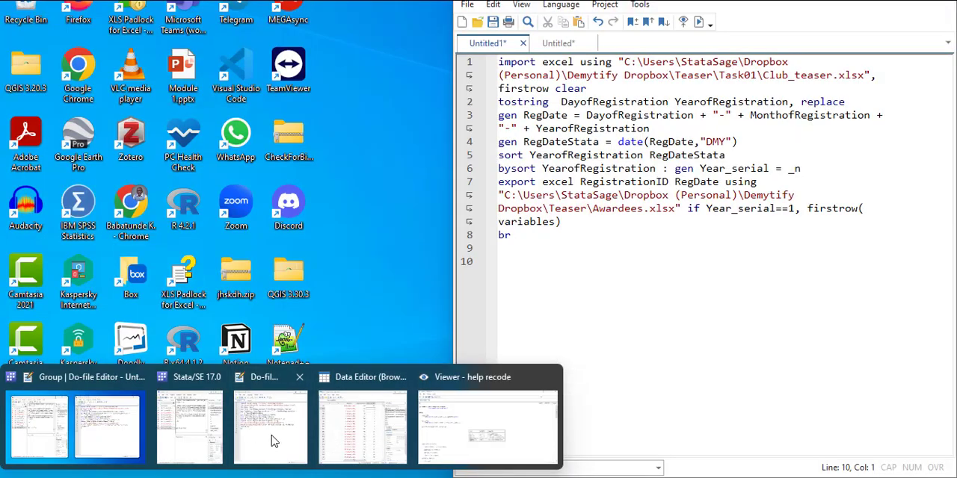
pyautogui.click(271, 430)
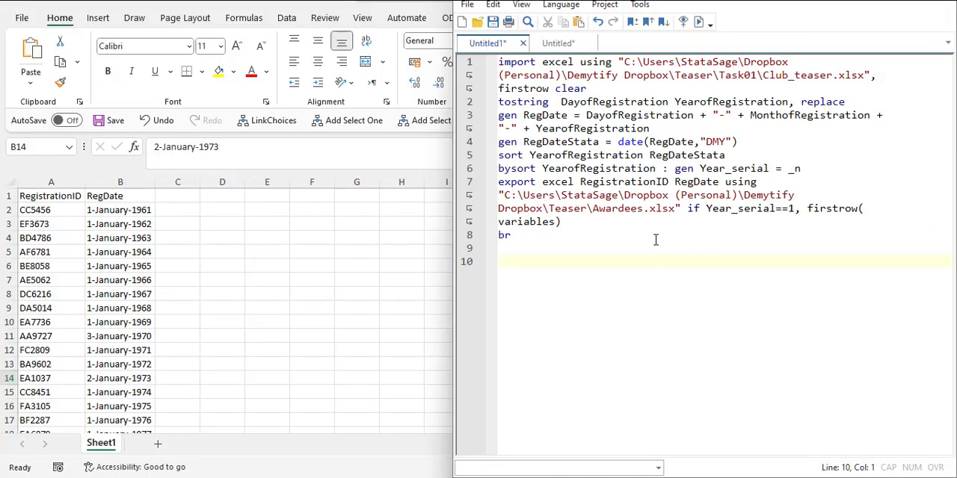